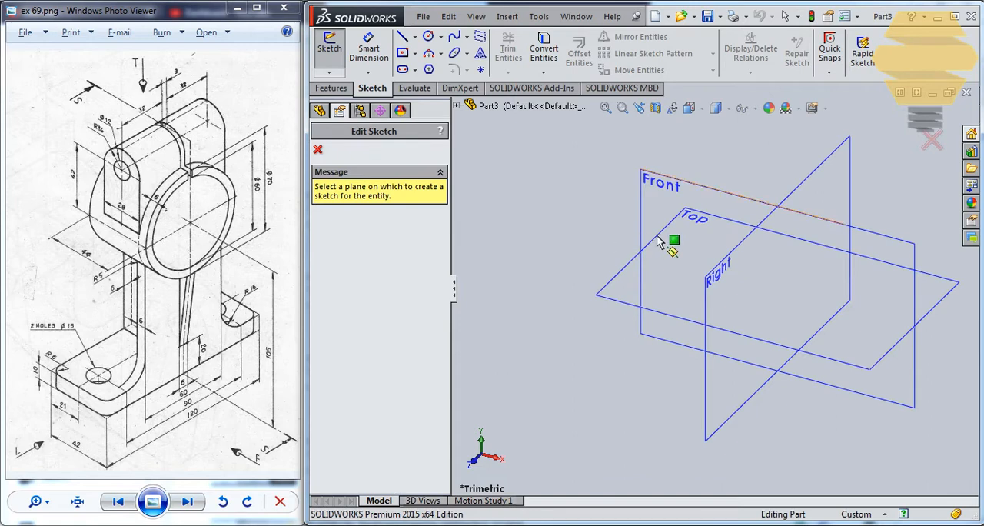
Sketch a centre rectangle about 41 mm wide and 92 mm tall on the Top plane, centred on the origin
left_click(626, 271)
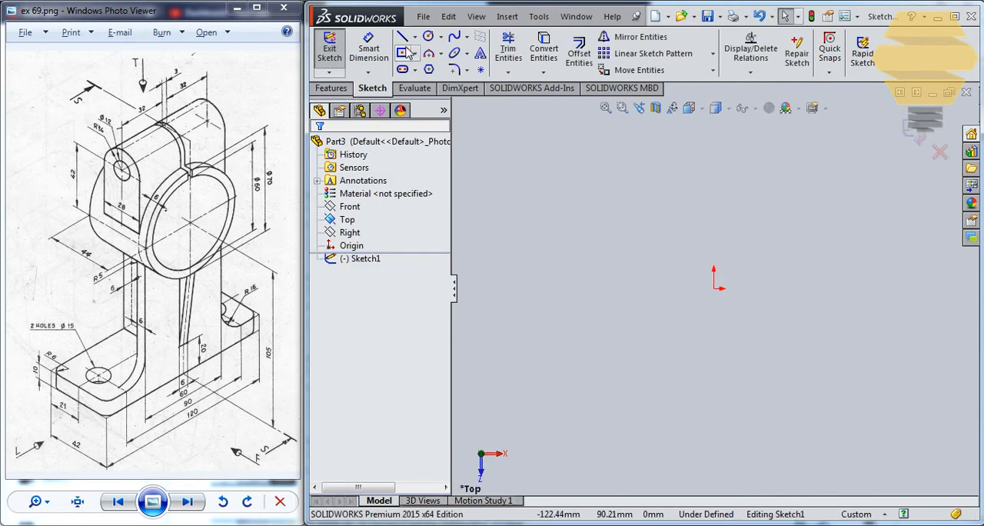
left_click(713, 289)
left_click(756, 197)
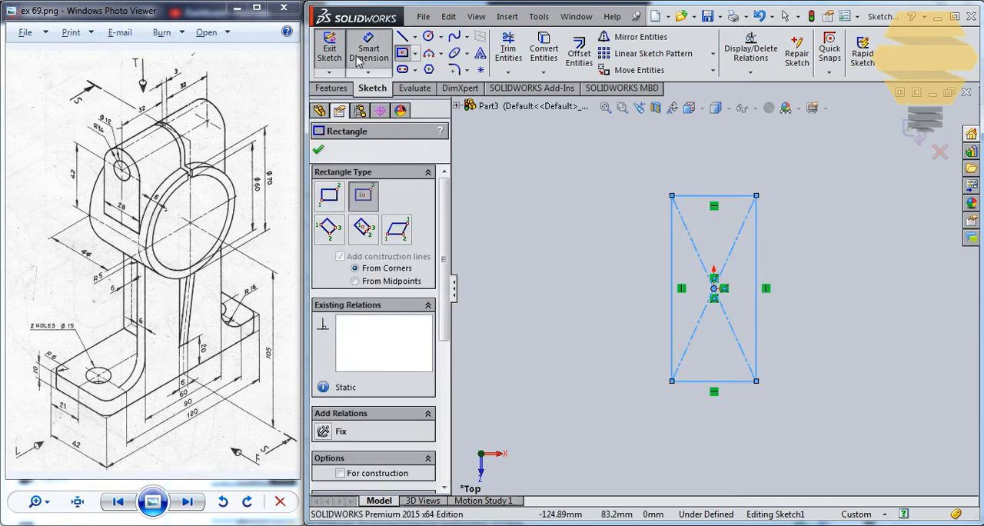
key("Escape")
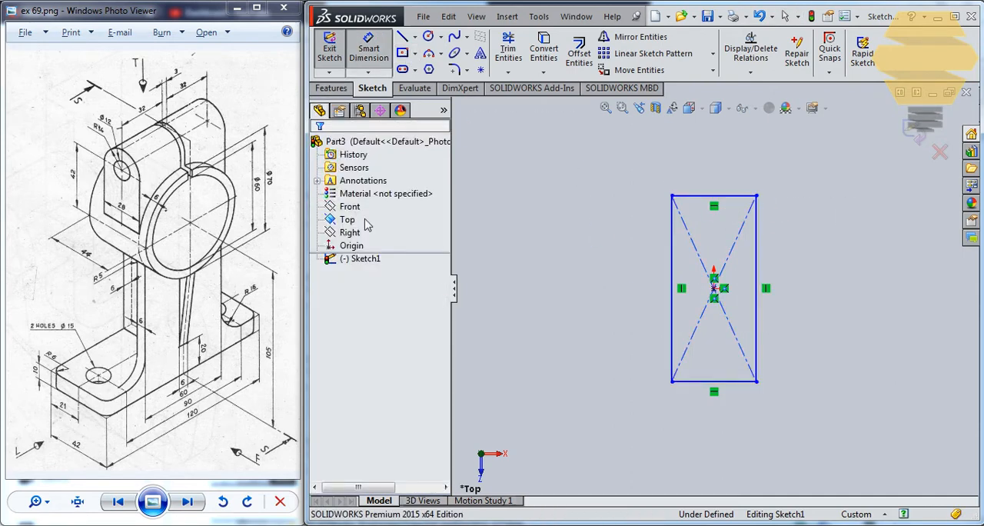
Dimension the rectangle 42 mm wide and 120 mm tall
left_click(708, 197)
left_click(700, 161)
type("4")
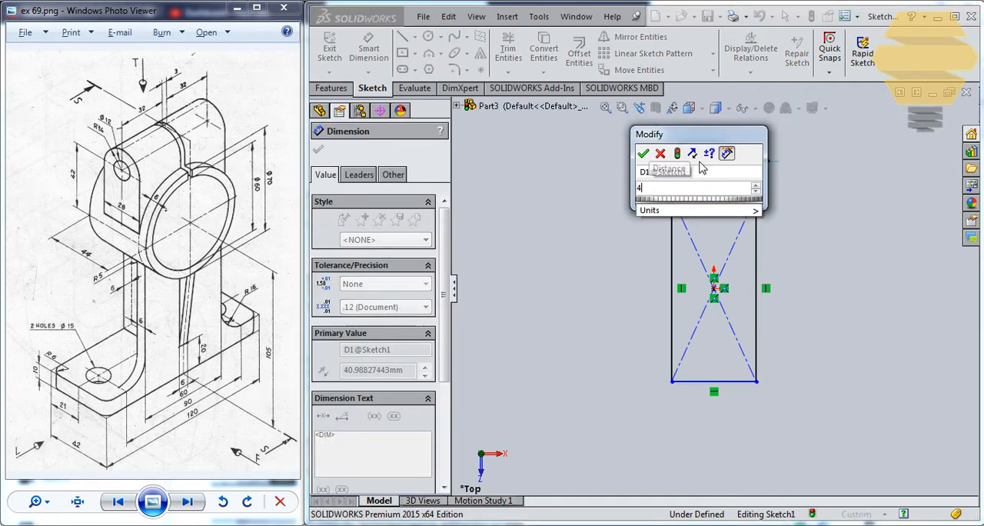
type("2")
key("Return")
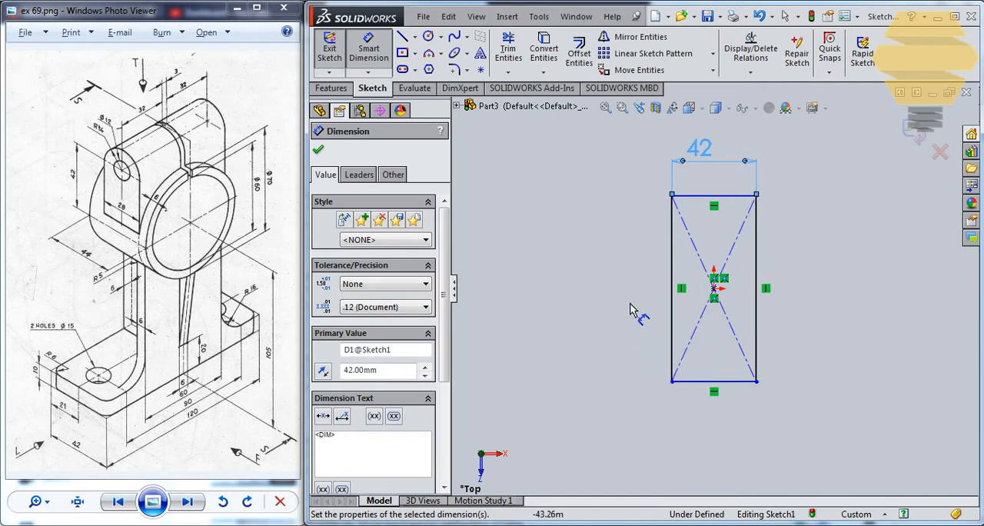
left_click(675, 279)
left_click(576, 276)
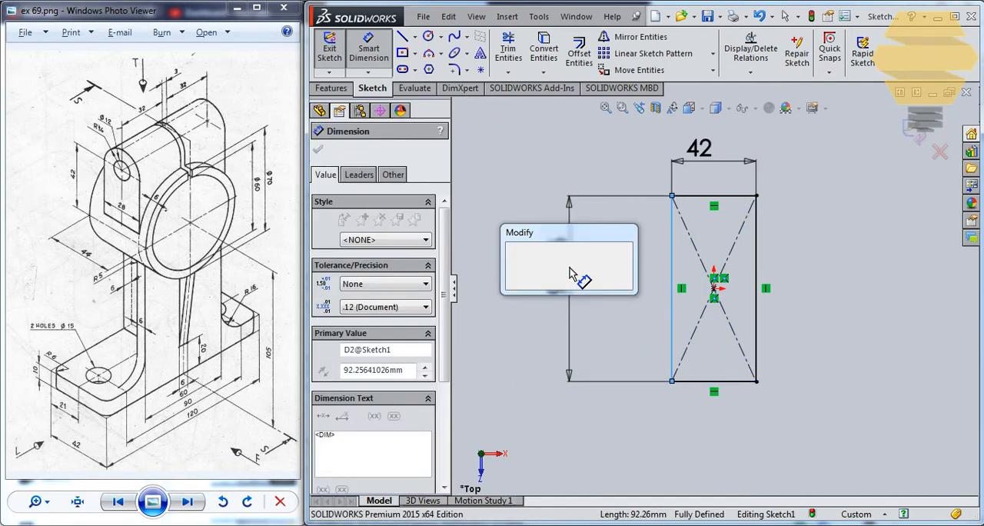
type("120")
key("Return")
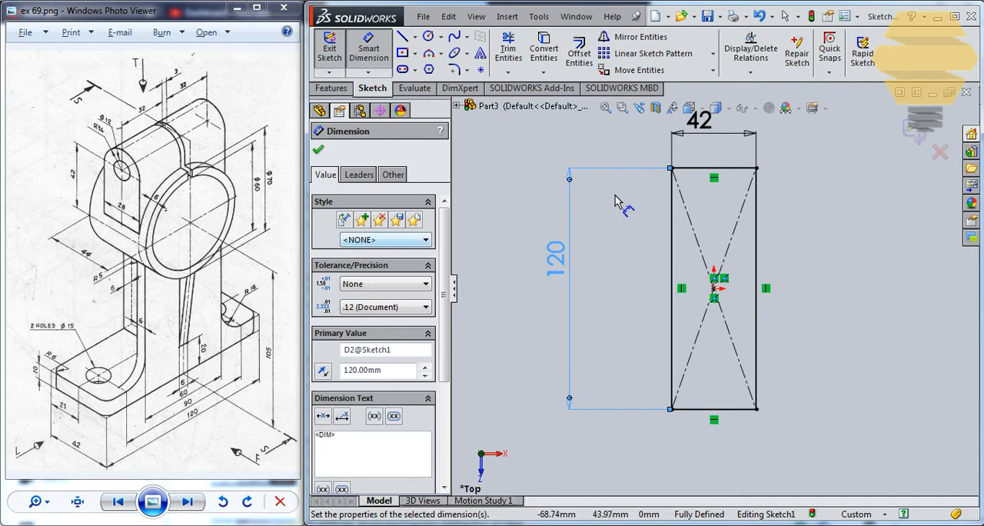
Finish the rectangle sketch and extrude it 10 mm blind into a base plate
left_click(913, 139)
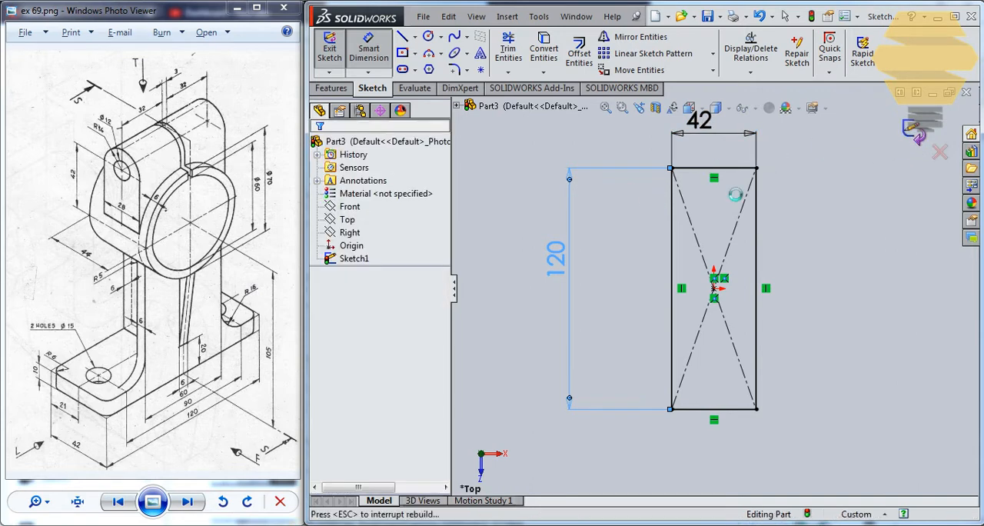
left_click(332, 88)
left_click(336, 52)
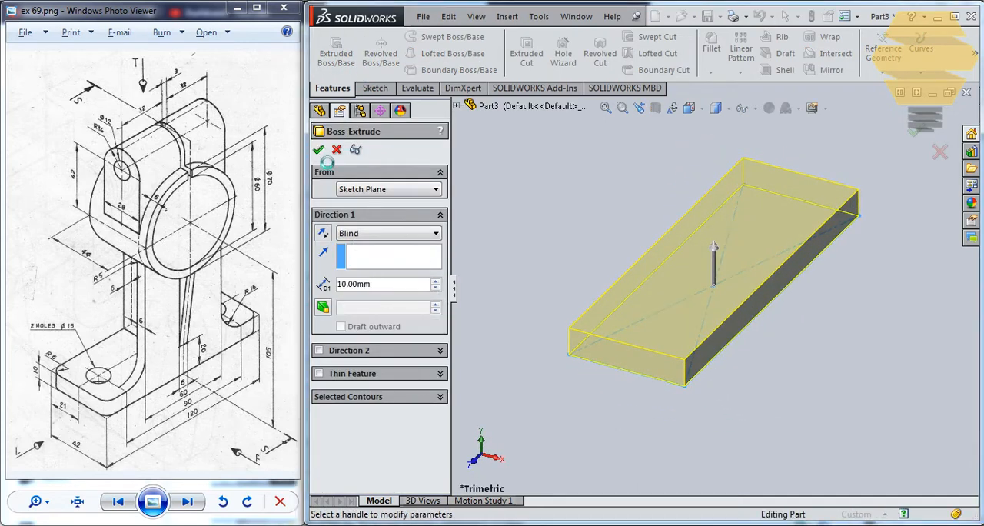
key("Return")
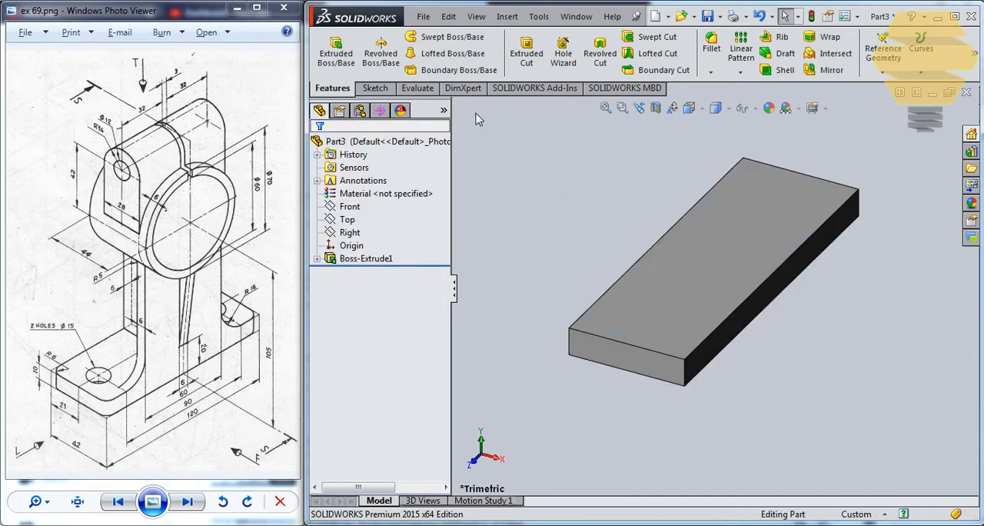
Fillet the four vertical corner edges of the base plate with a 5 mm radius
left_click(569, 339)
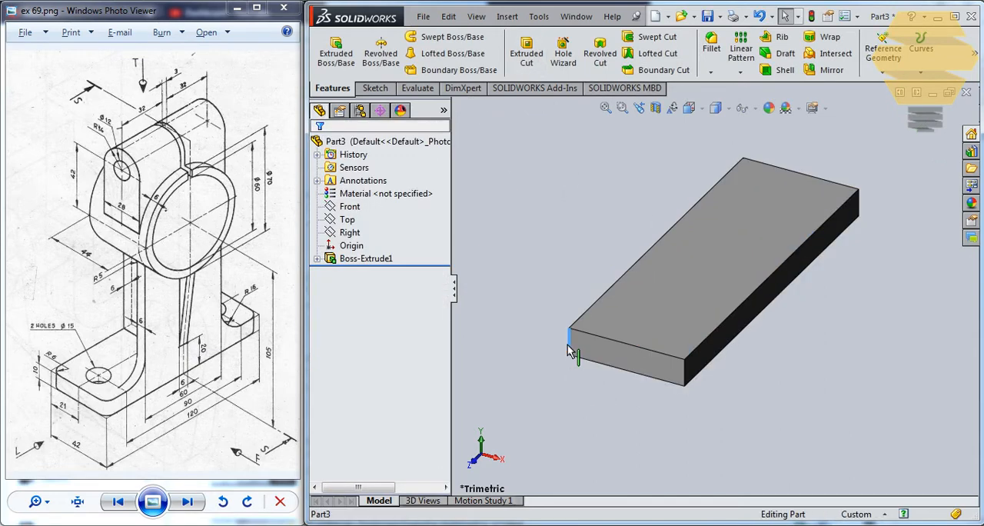
left_click(685, 375, "ctrl")
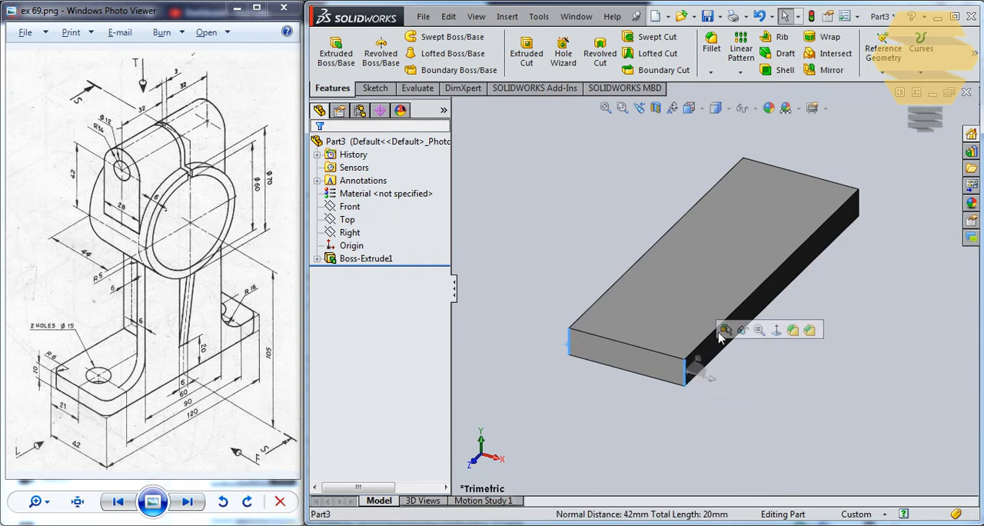
middle_click_drag(699, 350, 703, 369)
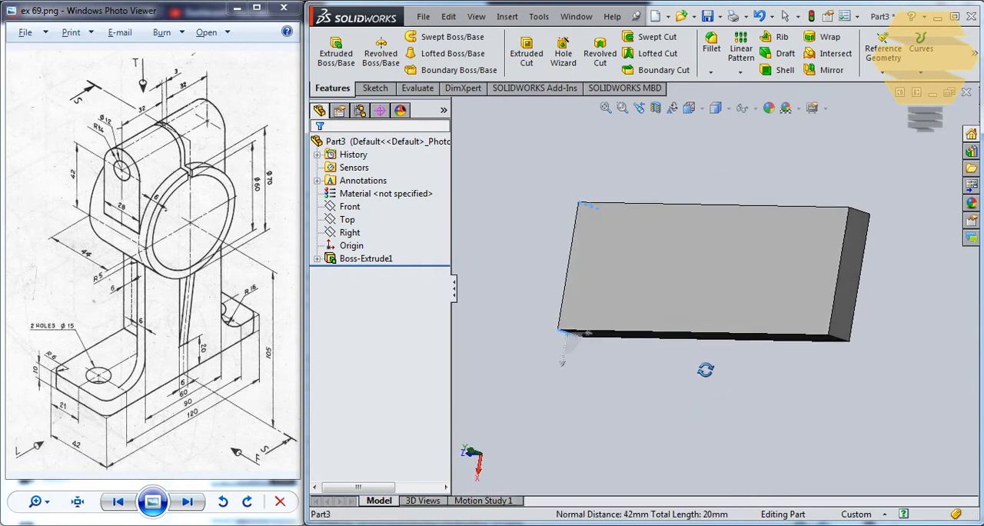
left_click(840, 339, "ctrl")
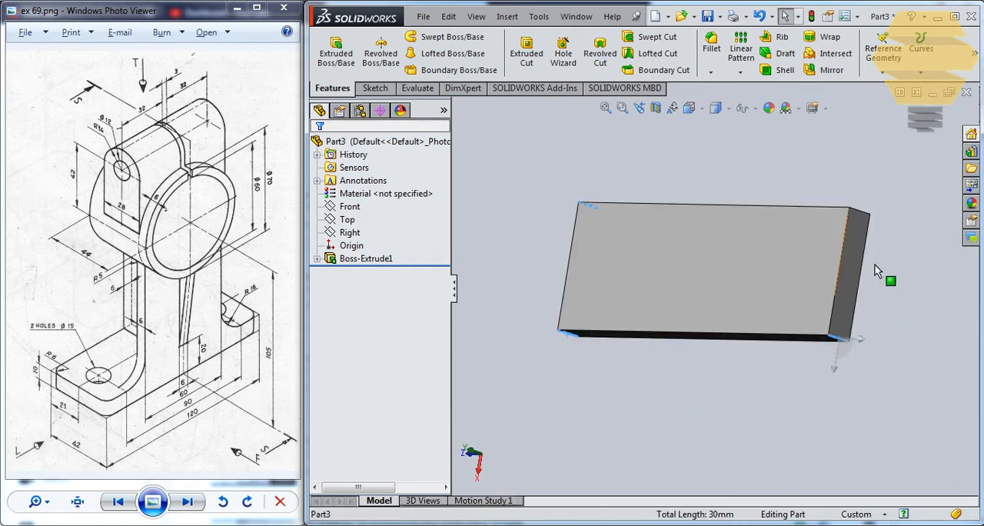
left_click(859, 212, "ctrl")
middle_click_drag(649, 308, 710, 224)
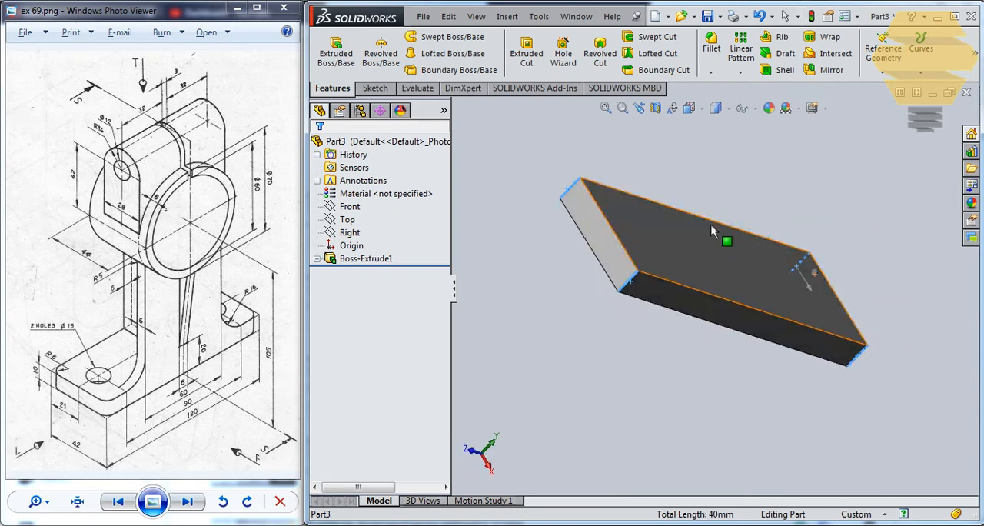
left_click(711, 44)
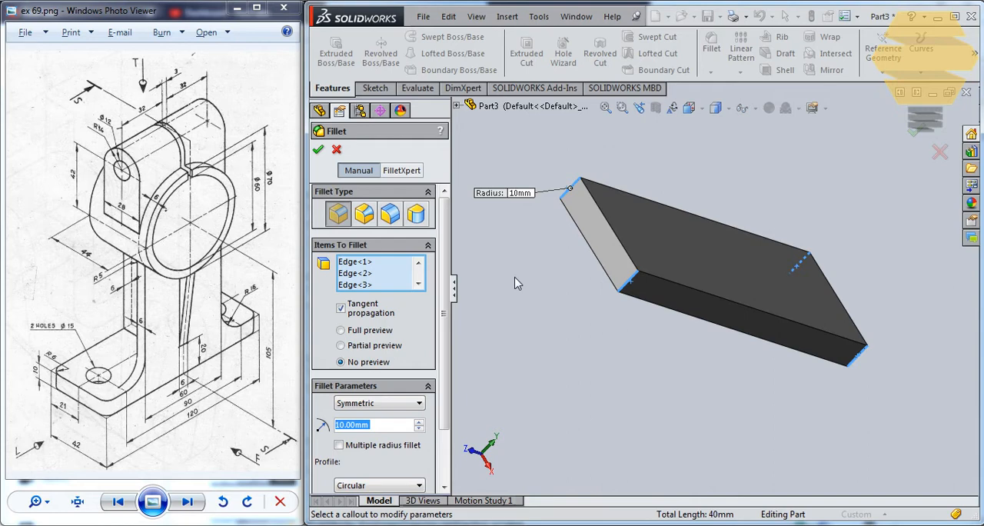
type("5")
key("Return")
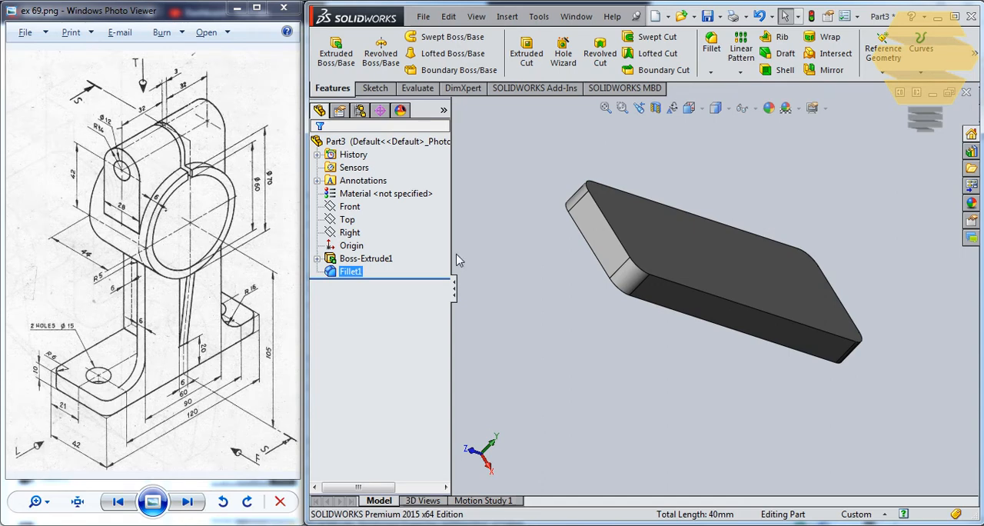
Start a sketch on the plate's top face and draw a circle about 10 mm in diameter near one short end, in line with the origin
left_click(661, 230)
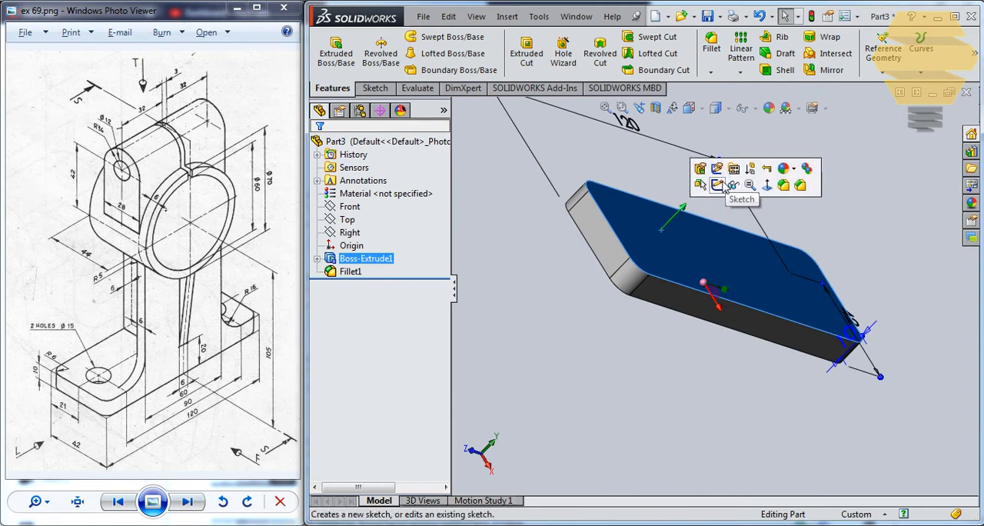
left_click(722, 189)
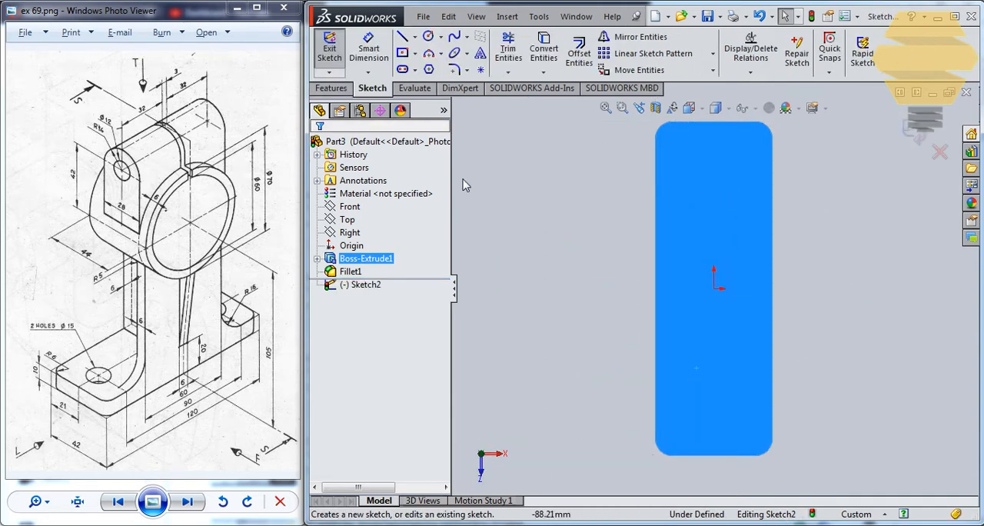
left_click(429, 36)
left_click(713, 165)
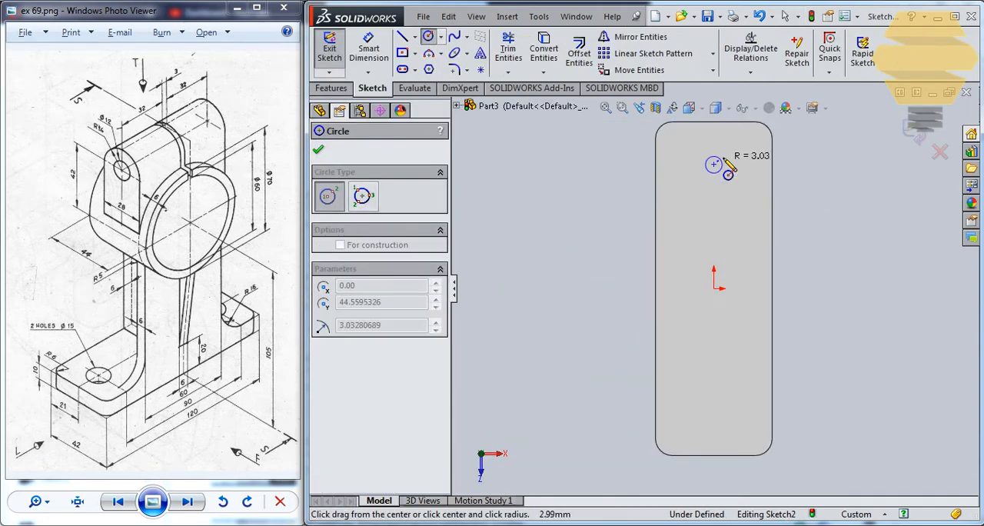
left_click(724, 154)
key("Escape")
Set the circle's diameter to 15 mm
left_click(369, 53)
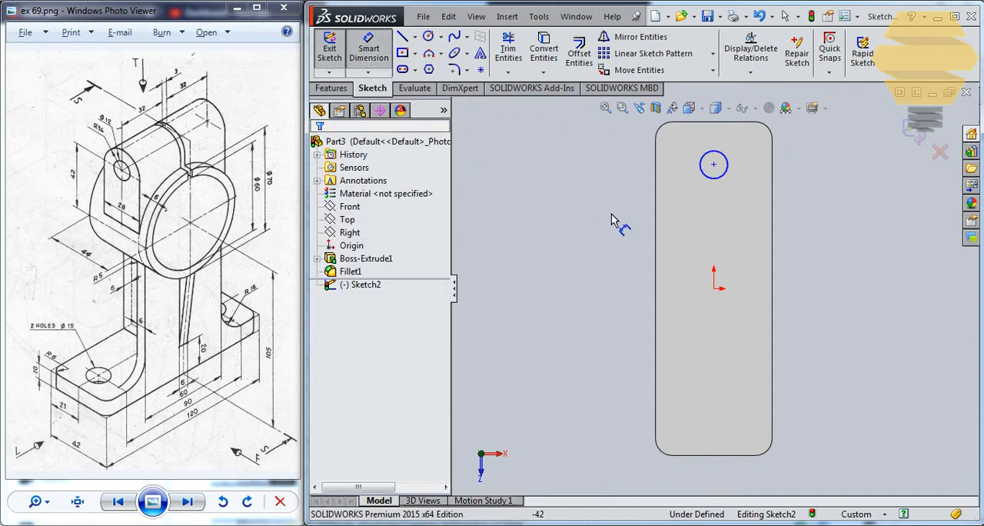
left_click(726, 164)
left_click(880, 183)
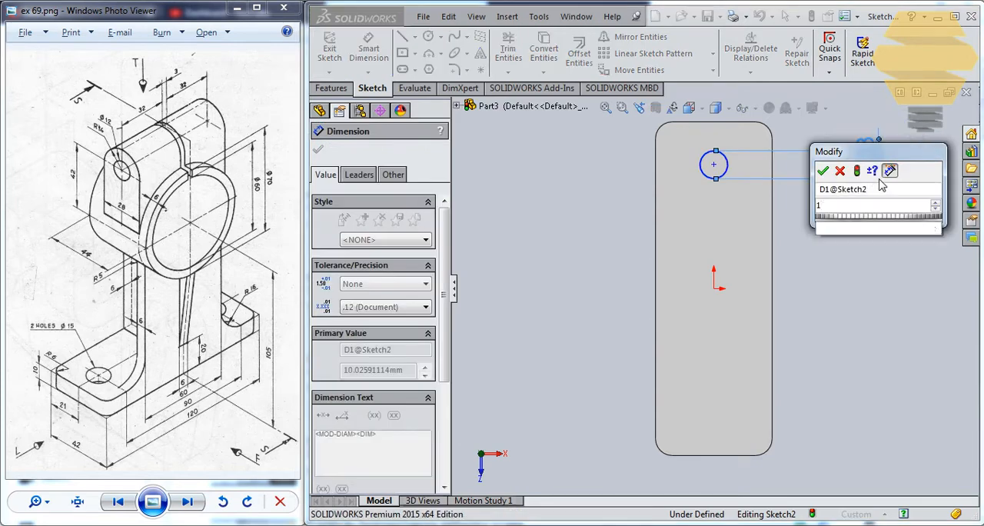
type("15")
key("Return")
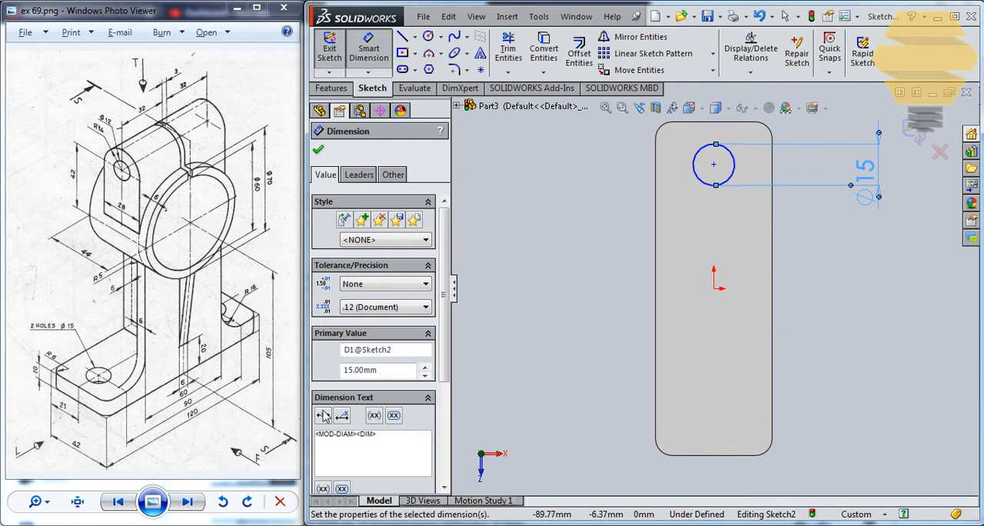
Dimension the vertical distance between the circle's centre and the origin as 45 mm
left_click(713, 165)
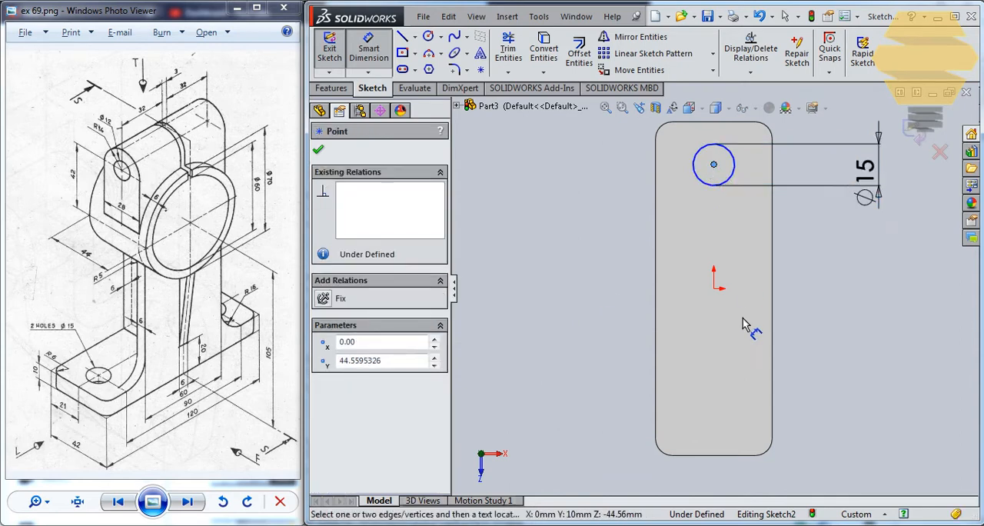
left_click(713, 289)
left_click(821, 265)
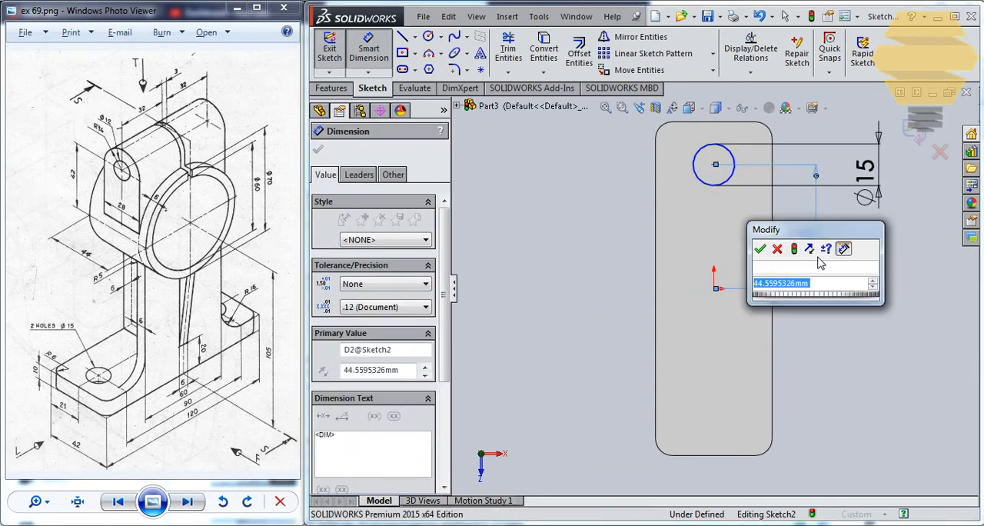
type("45")
key("Return")
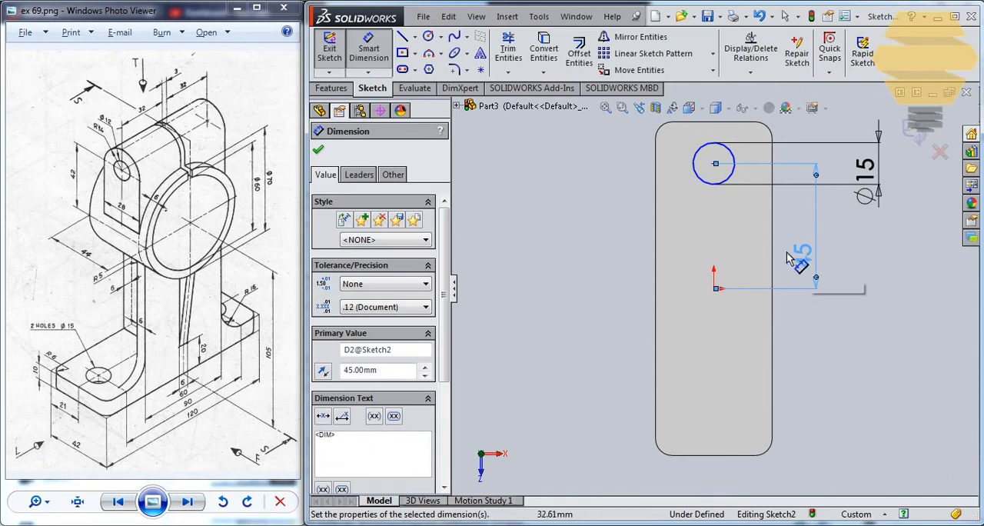
key("Escape")
Add a vertical relation between the circle's centre and the origin, and undo it
left_click(714, 163)
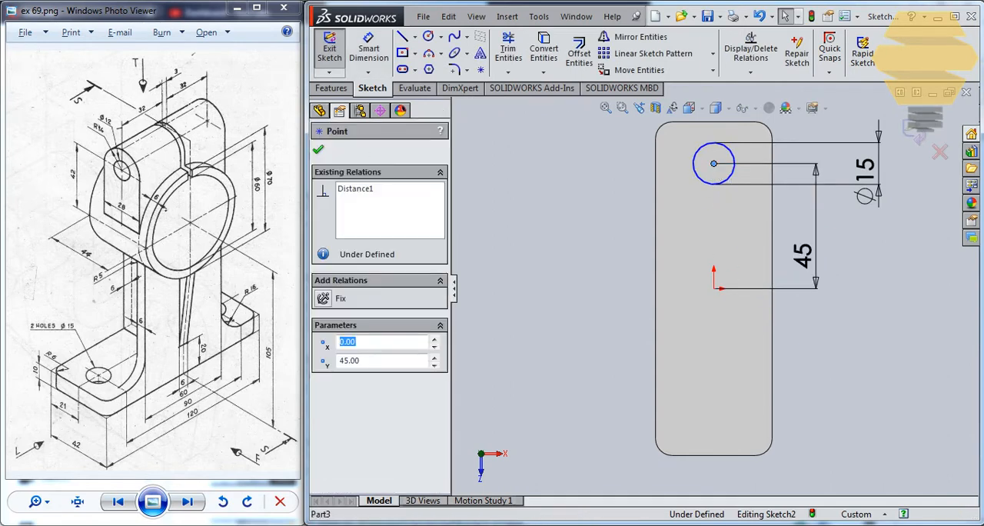
left_click(713, 288, "ctrl")
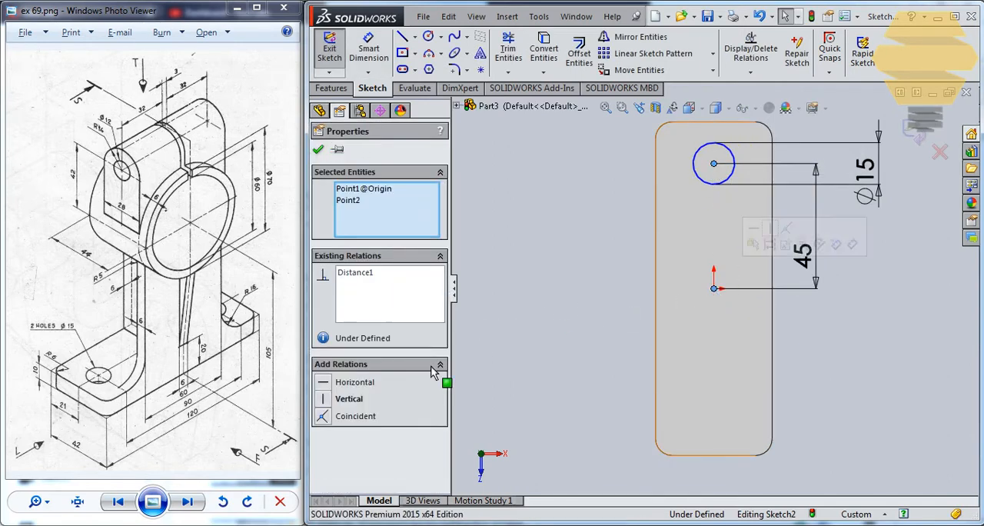
left_click(326, 401)
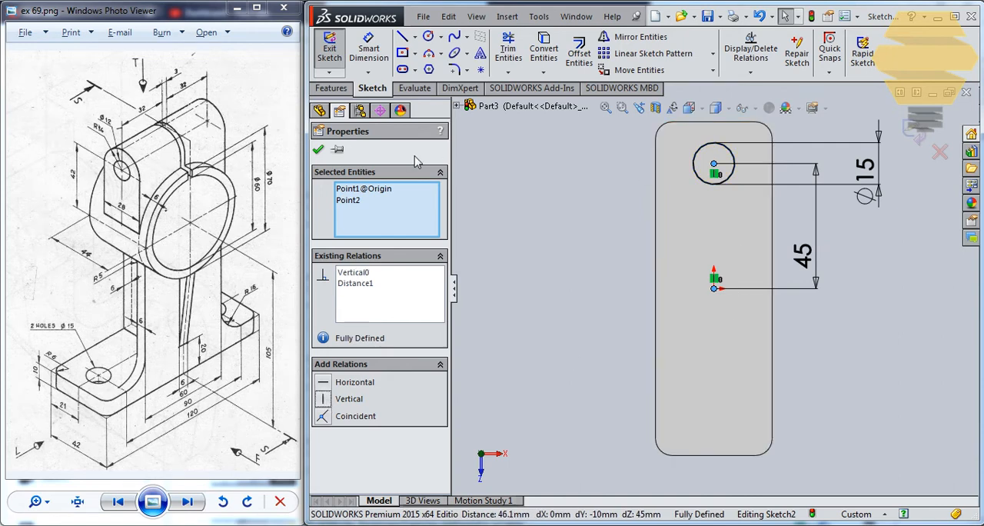
left_click(318, 151)
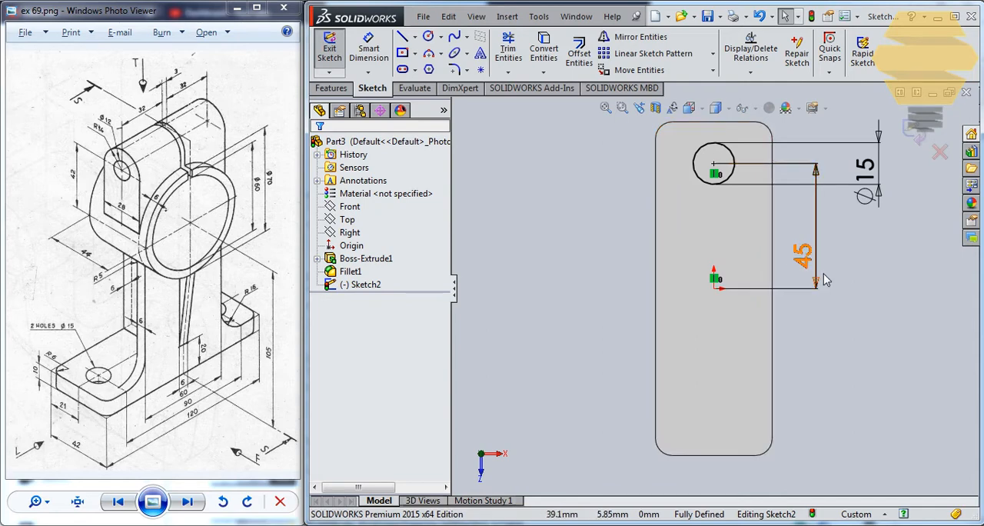
key("ctrl+z")
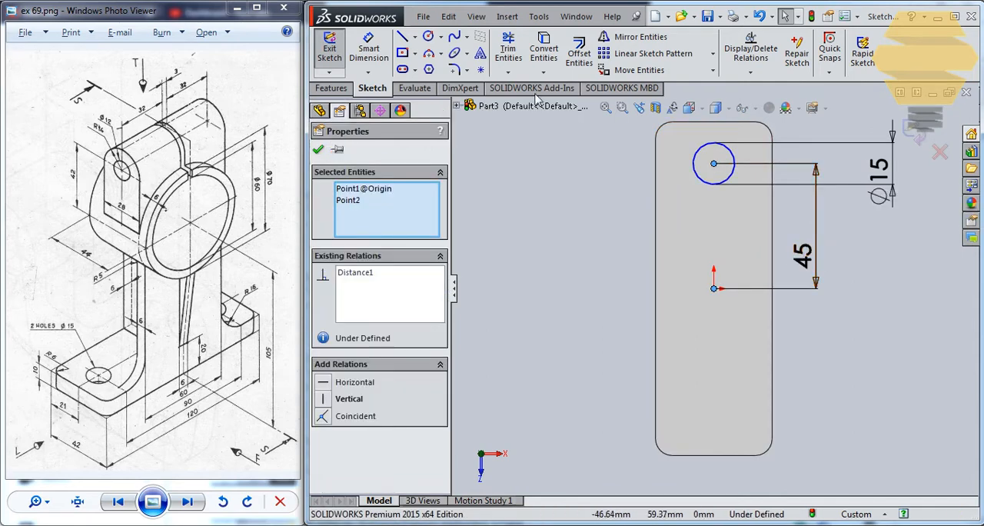
Dimension the circle's centre 21 mm from the plate's nearby long edge
left_click(369, 50)
left_click(347, 194)
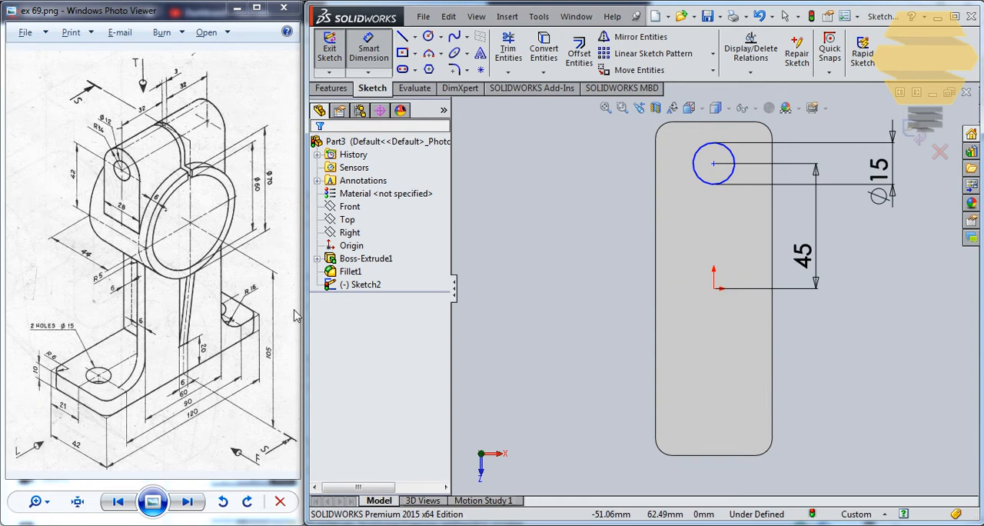
left_click(713, 165)
left_click(772, 184)
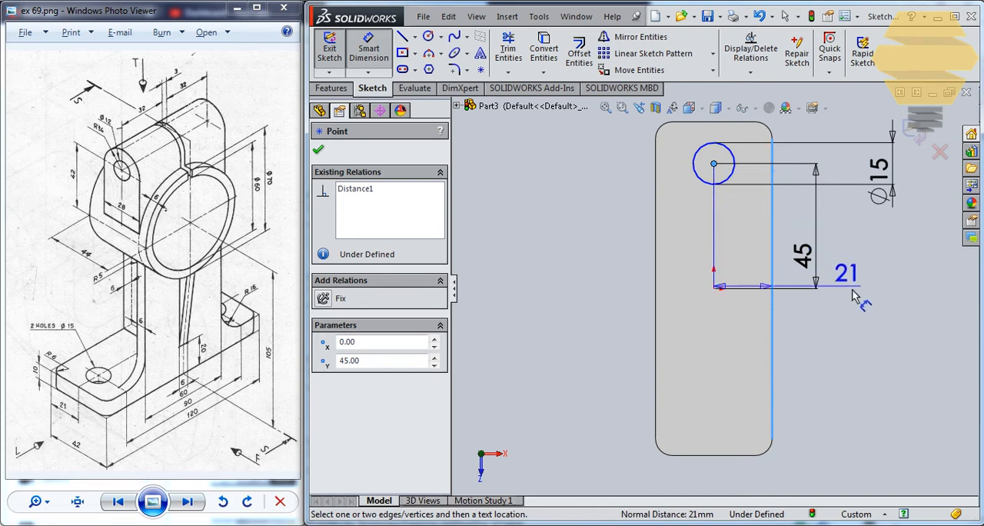
left_click(852, 295)
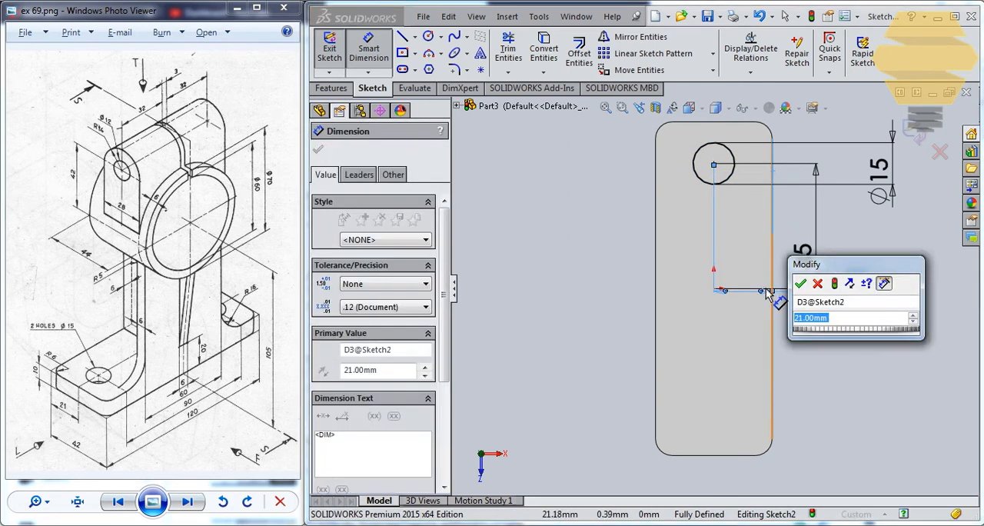
left_click(800, 283)
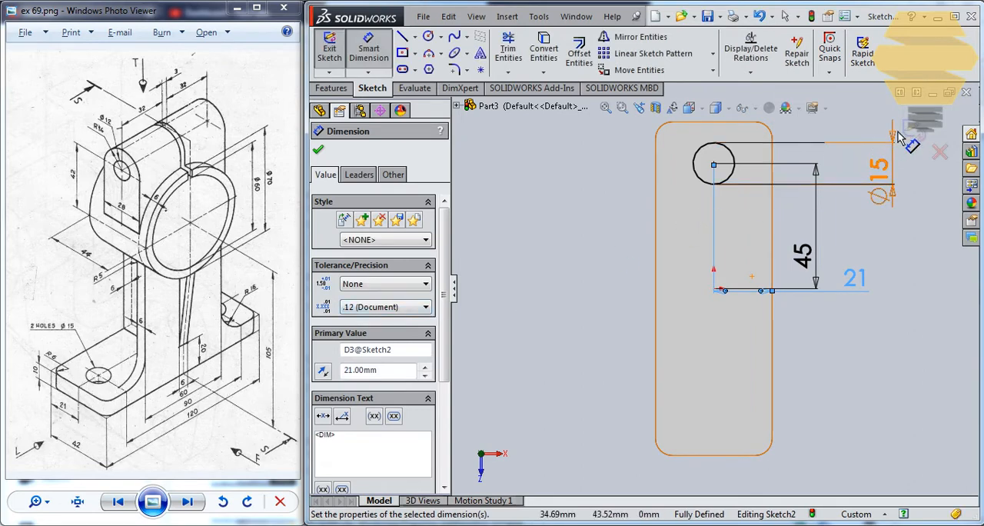
Close the sketch and cut the 15 mm circle through the plate with an Extruded Cut set to Up To Next
left_click(924, 136)
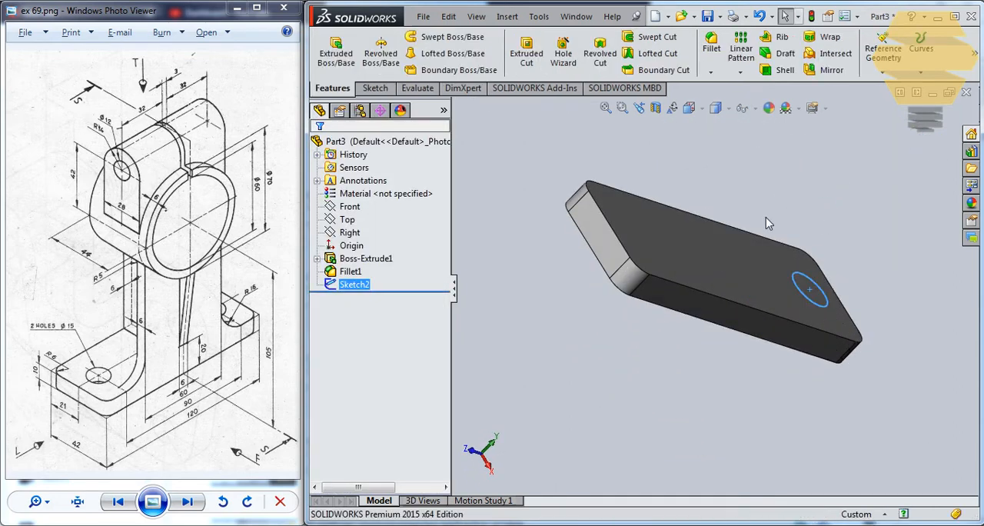
left_click(525, 52)
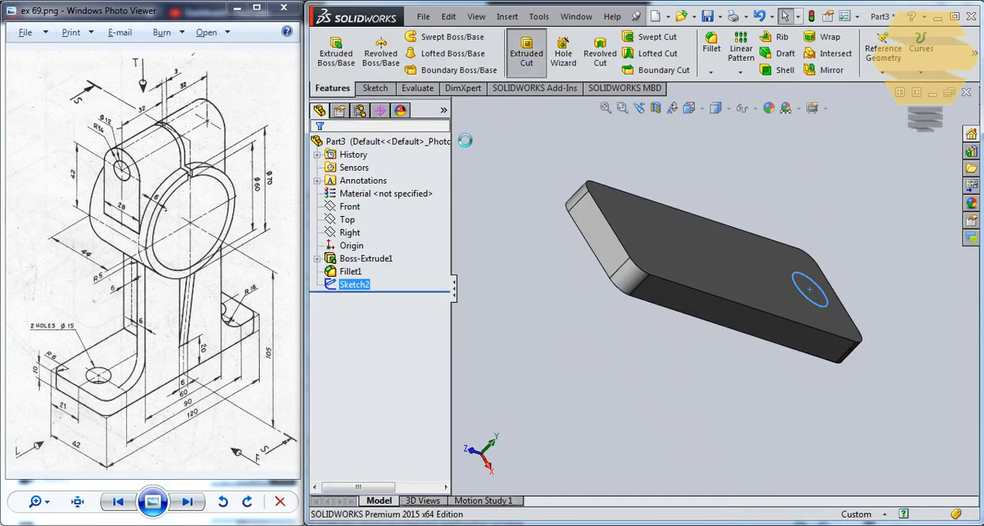
left_click(373, 233)
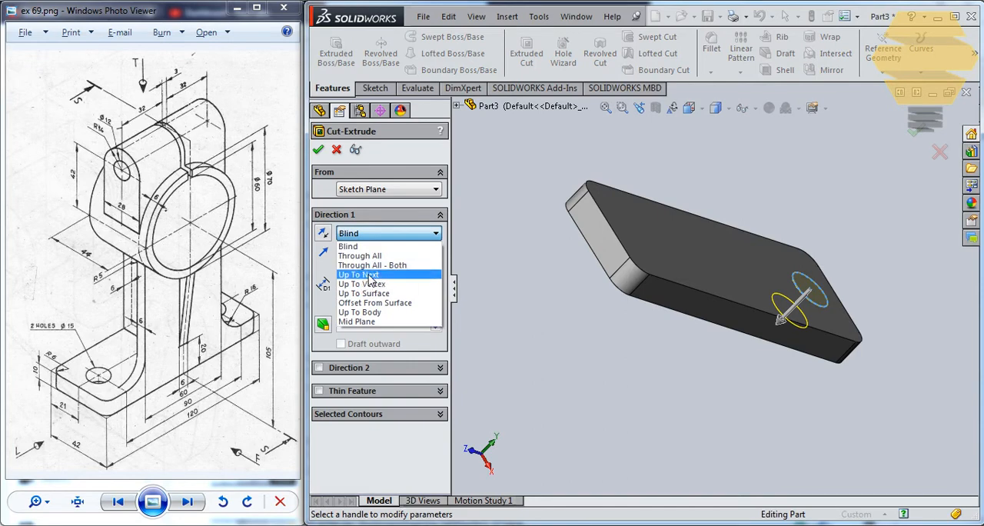
left_click(369, 275)
left_click(318, 149)
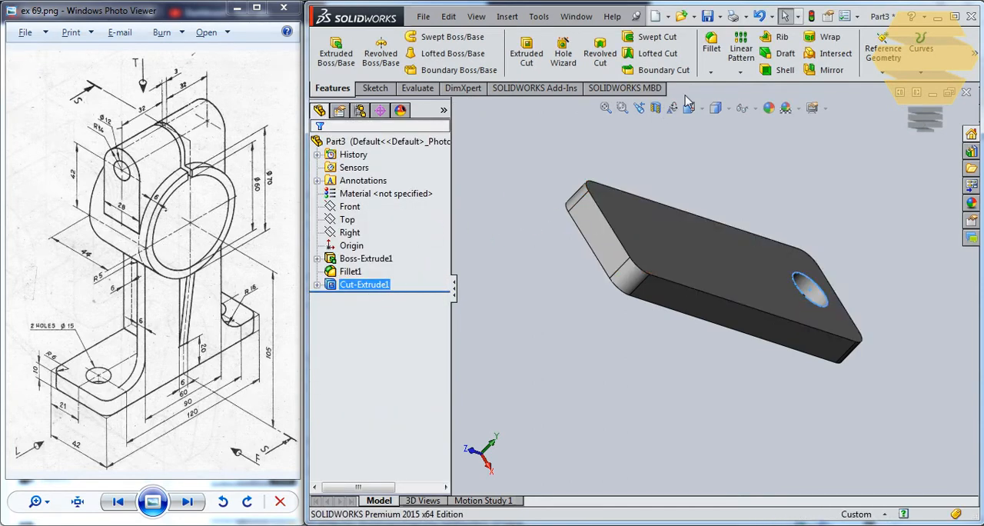
Mirror the hole cut about the Front plane to make the second mounting hole
left_click(830, 70)
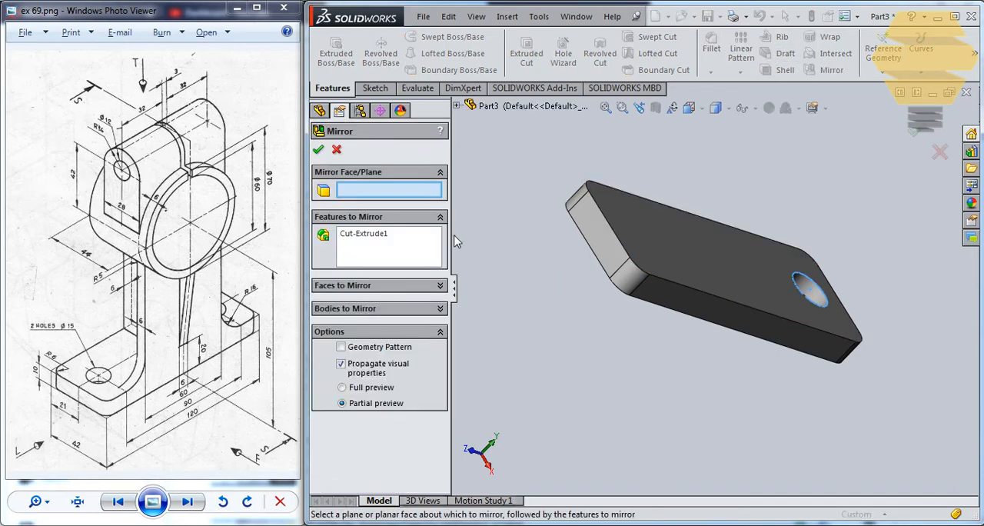
left_click(455, 106)
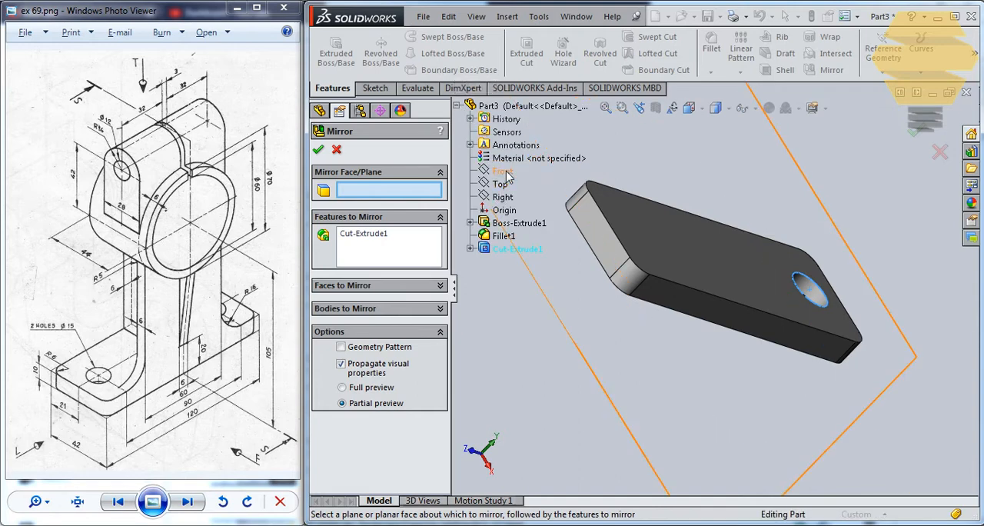
left_click(507, 176)
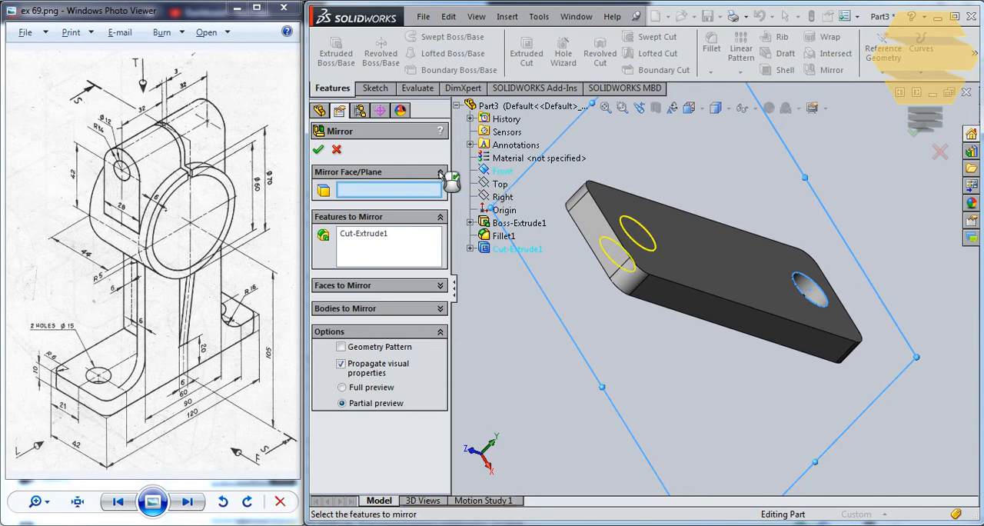
left_click(318, 149)
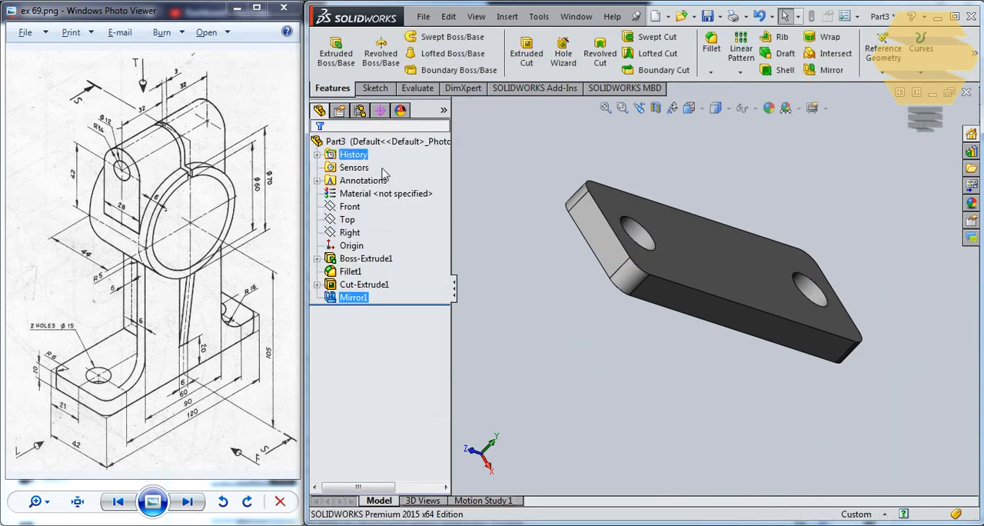
Examine the upright's dimensions in the reference drawing up close and dismiss the Windows color scheme prompt
middle_click_drag(536, 281, 484, 335)
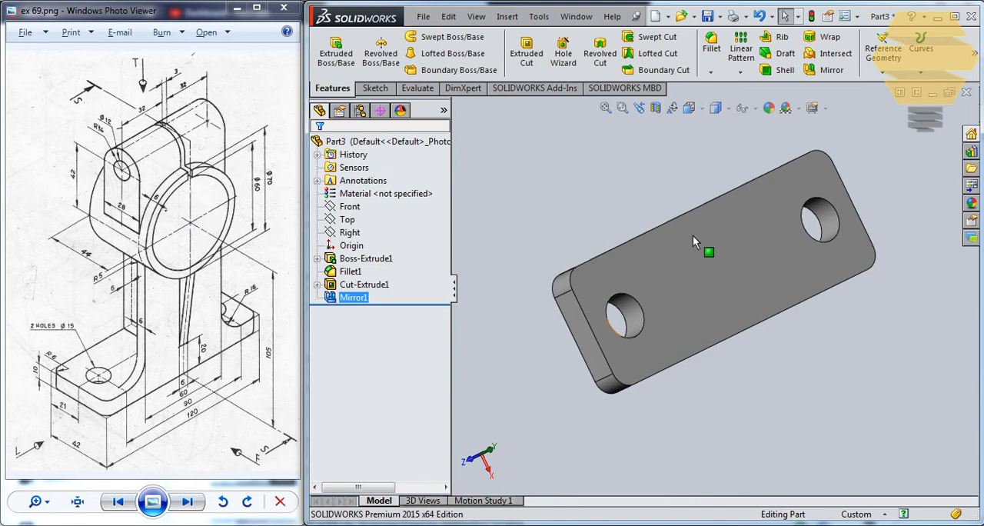
middle_click_drag(693, 235, 692, 191)
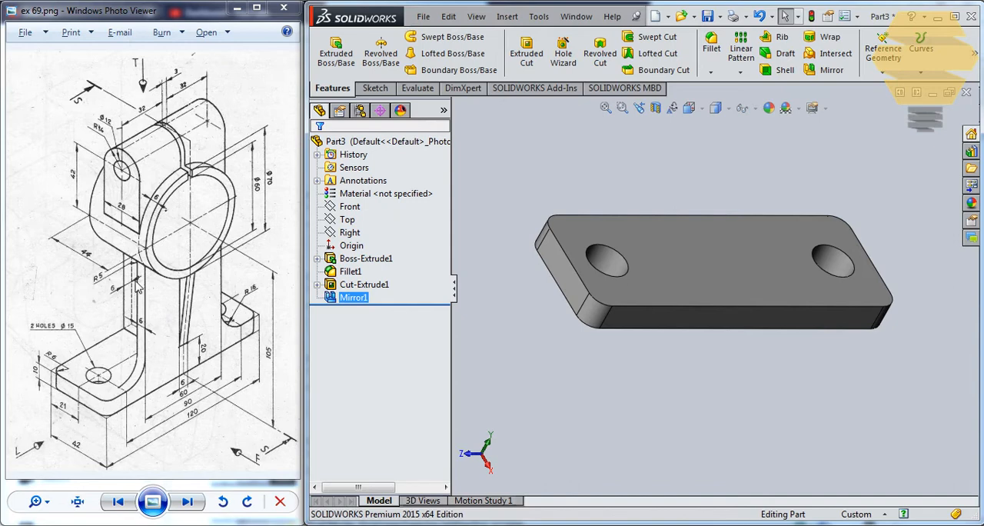
scroll(139, 288, "up", 3)
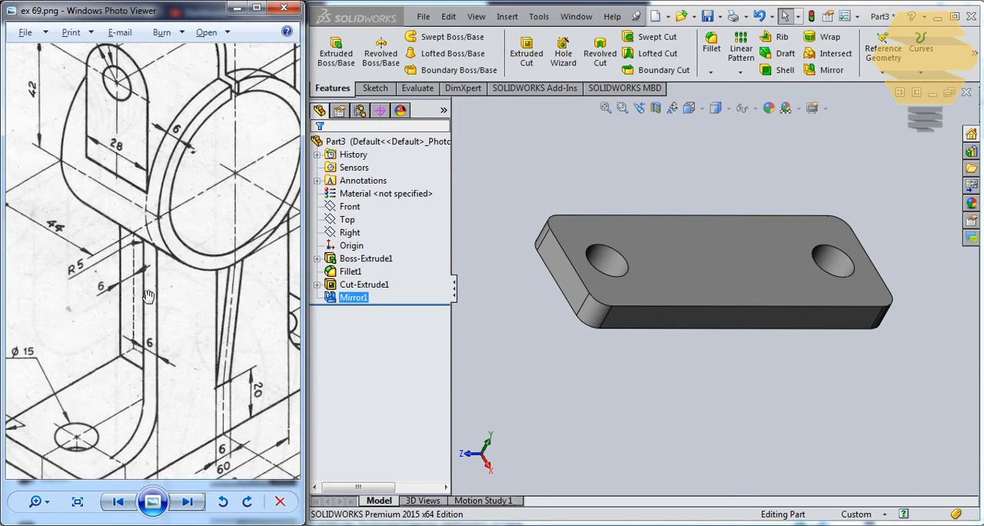
scroll(138, 292, "down", 4)
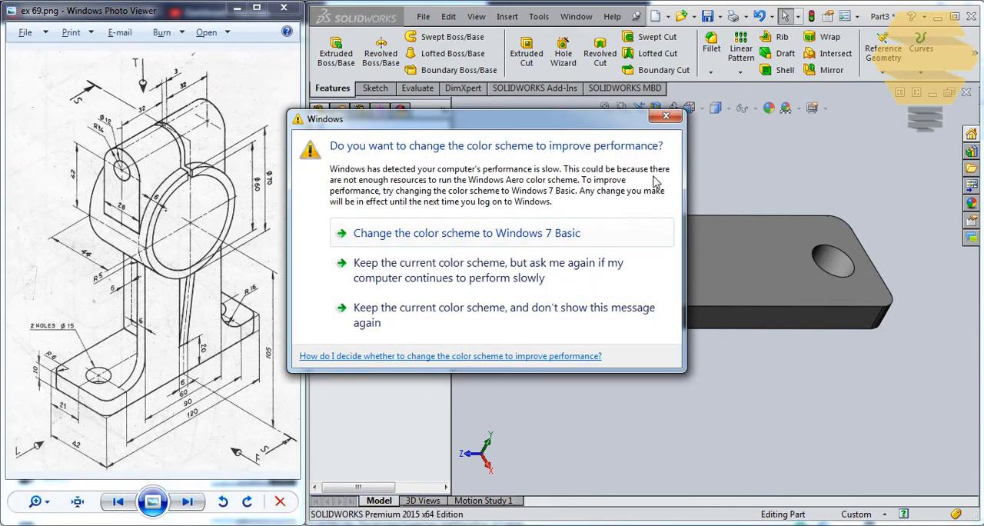
left_click(666, 116)
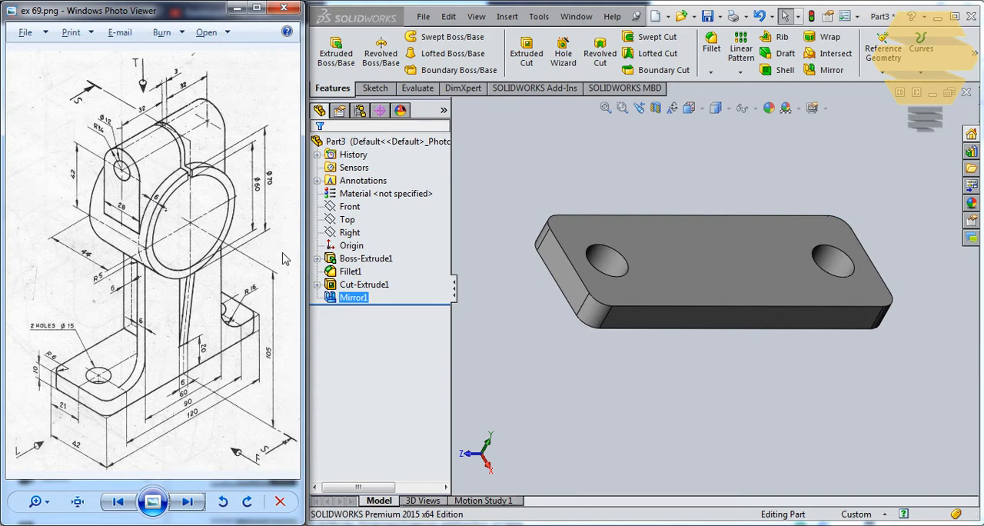
Create a reference plane offset 6 mm outward from the plate's front long side face
left_click(683, 314)
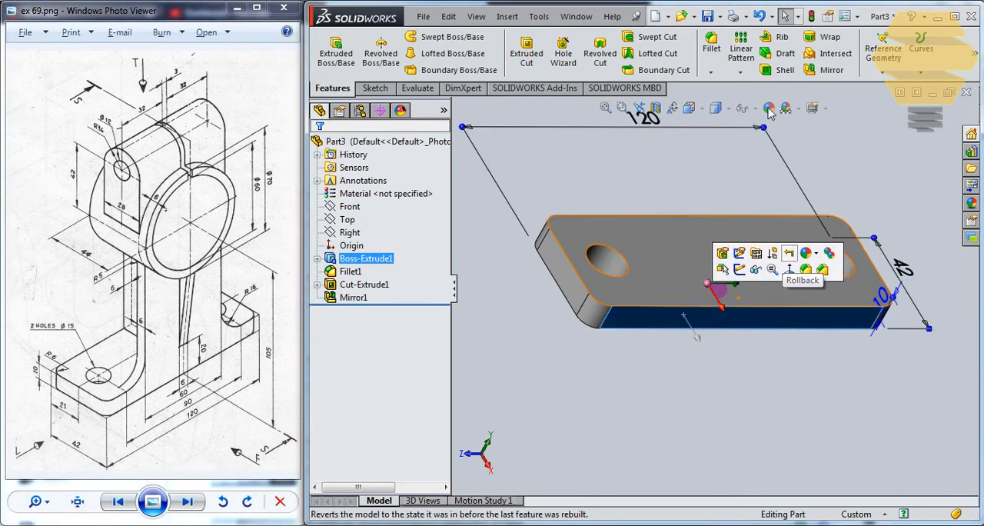
left_click(883, 50)
left_click(884, 87)
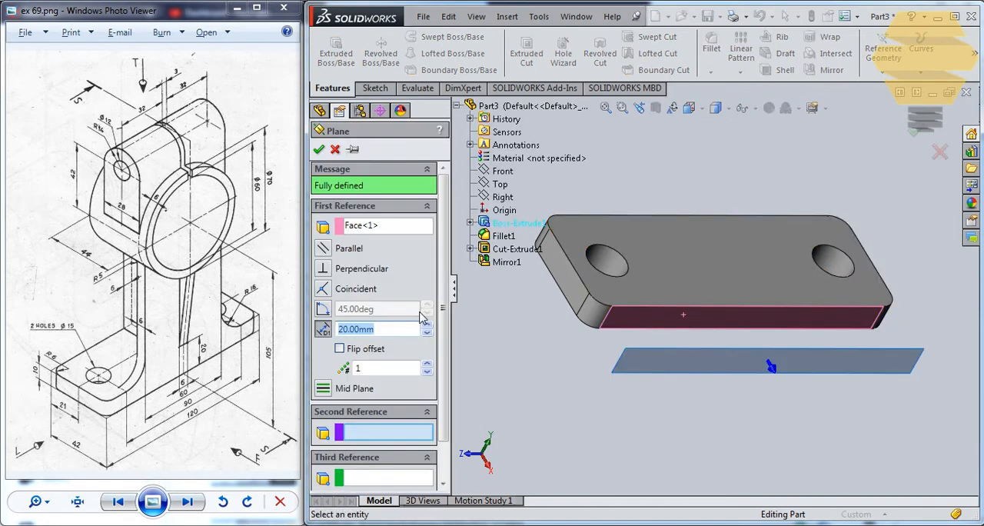
type("6")
key("Return")
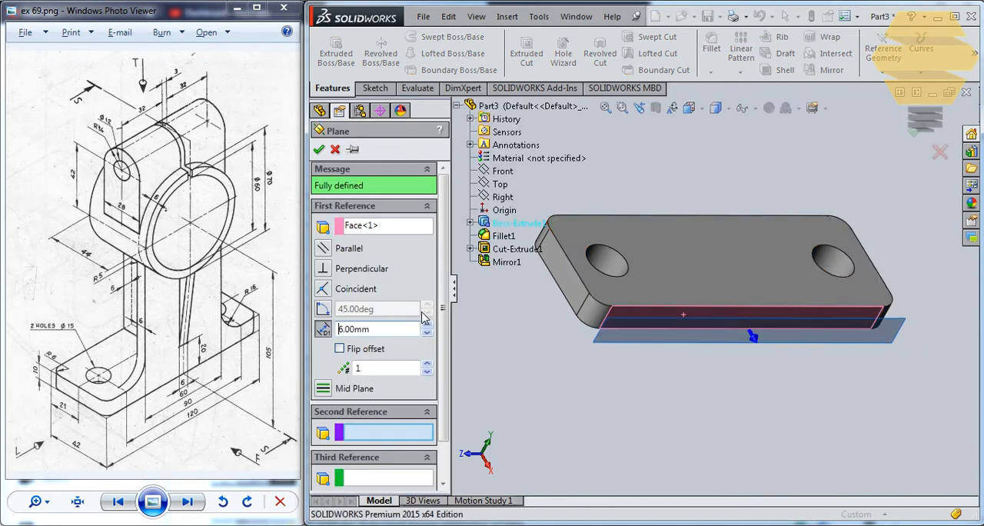
left_click(318, 149)
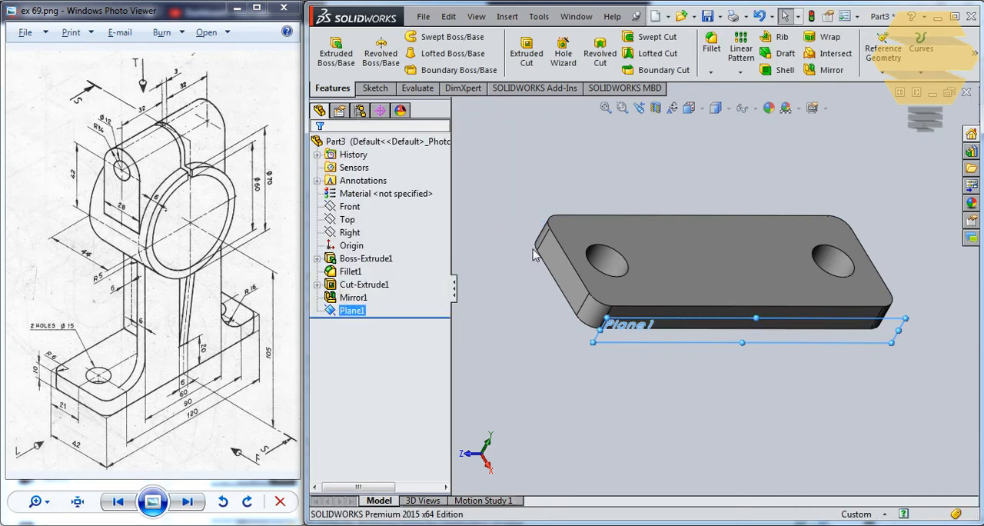
On the offset plane, sketch two concentric circles about 42 and 73 mm in diameter, centred about 71 mm directly above the origin
left_click(761, 348)
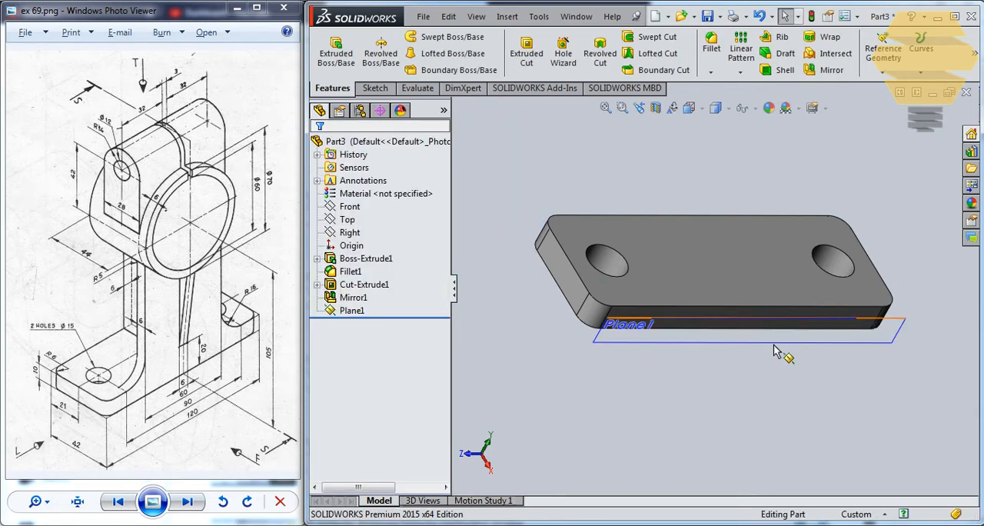
left_click(761, 336)
left_click(837, 304)
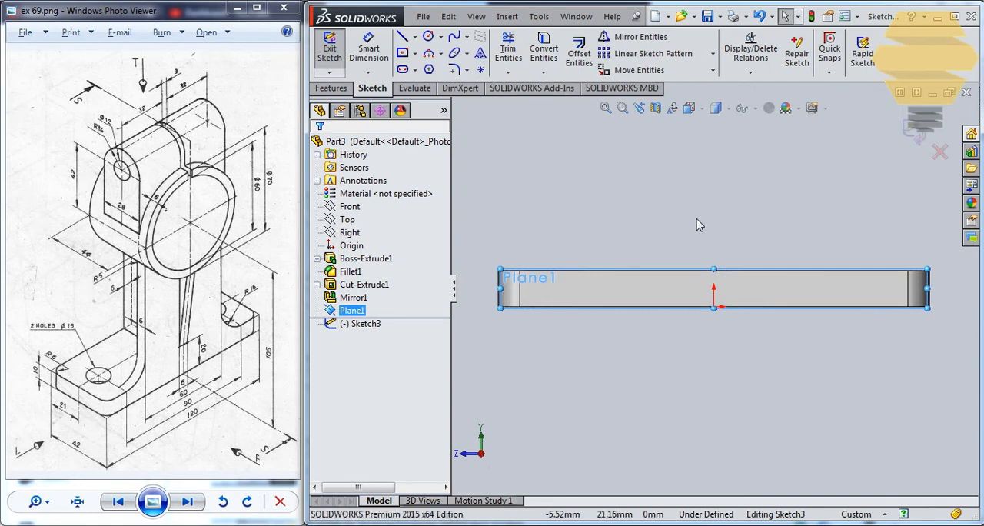
left_click(429, 37)
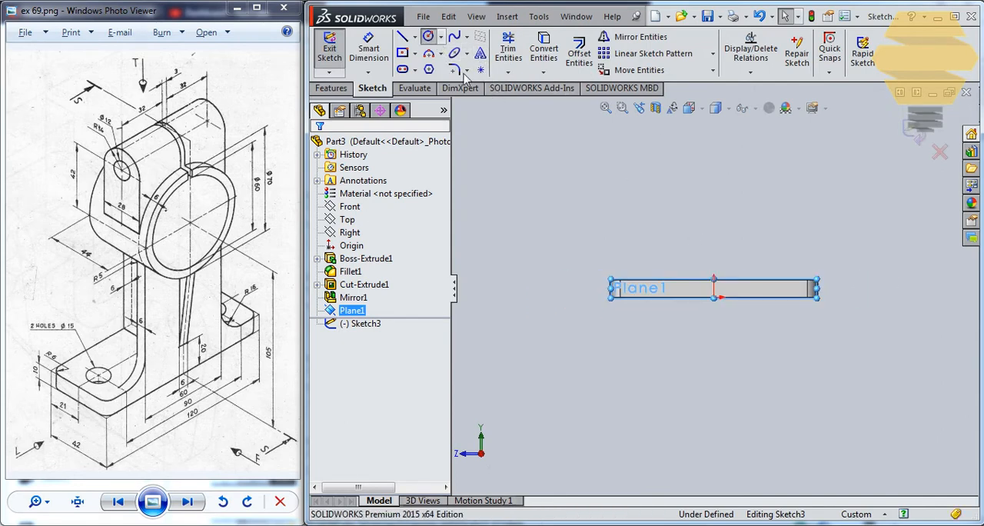
left_click(714, 174)
left_click(746, 161)
left_click(714, 174)
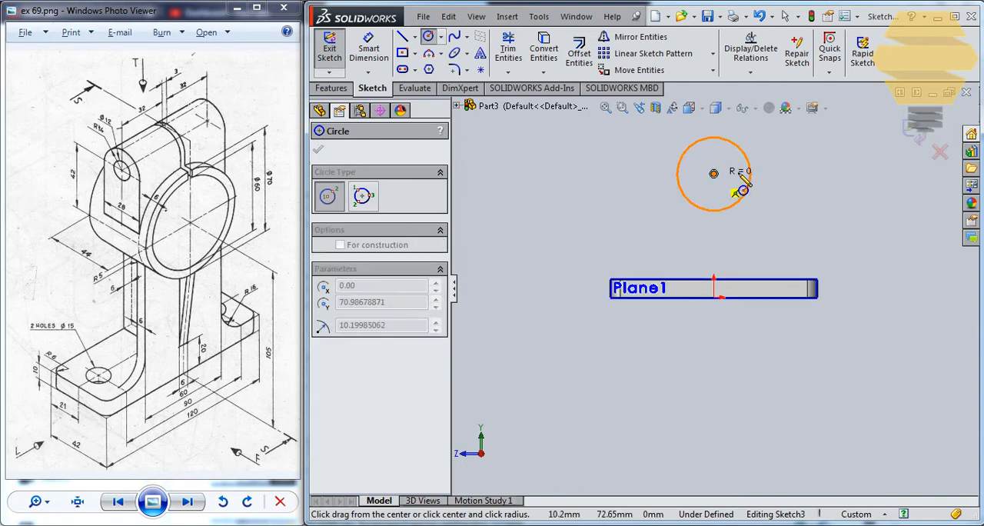
left_click(781, 188)
Dimension the outer circle's diameter as 70 mm
left_click(368, 48)
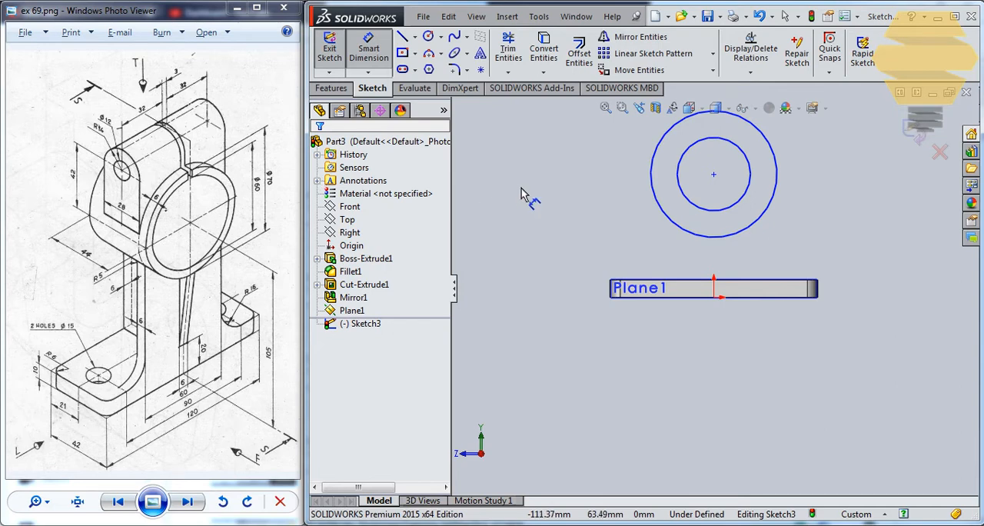
left_click(776, 153)
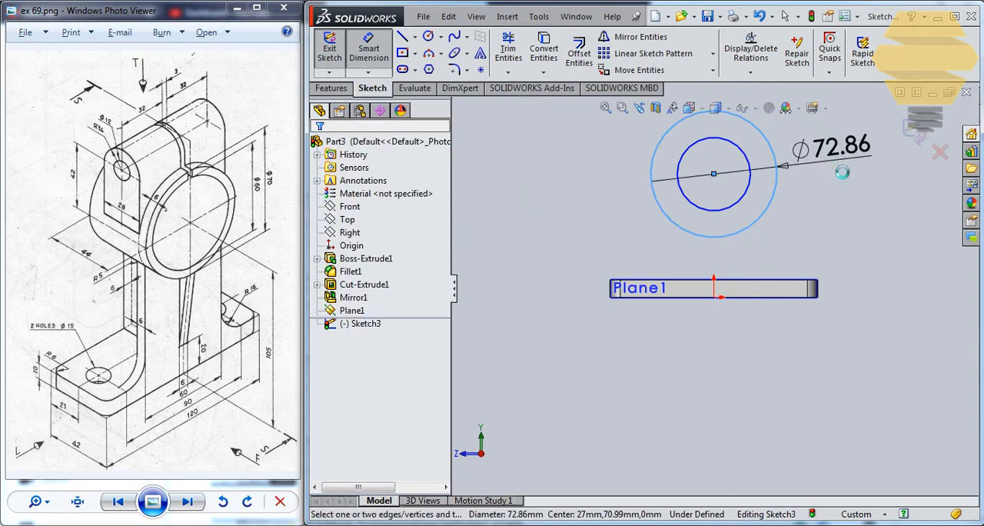
left_click(834, 167)
key("Return")
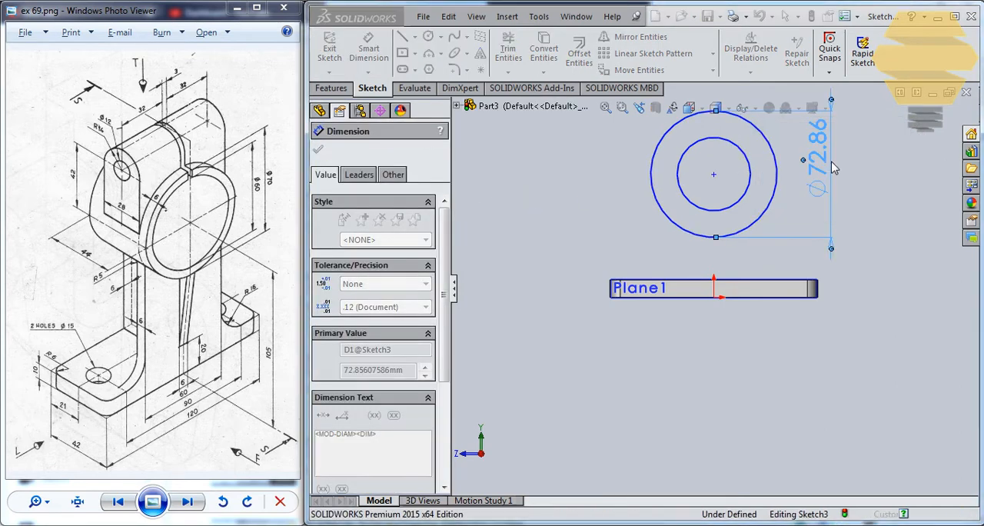
Dimension the inner circle's diameter as 60 mm
left_click(740, 154)
left_click(884, 192)
type("6")
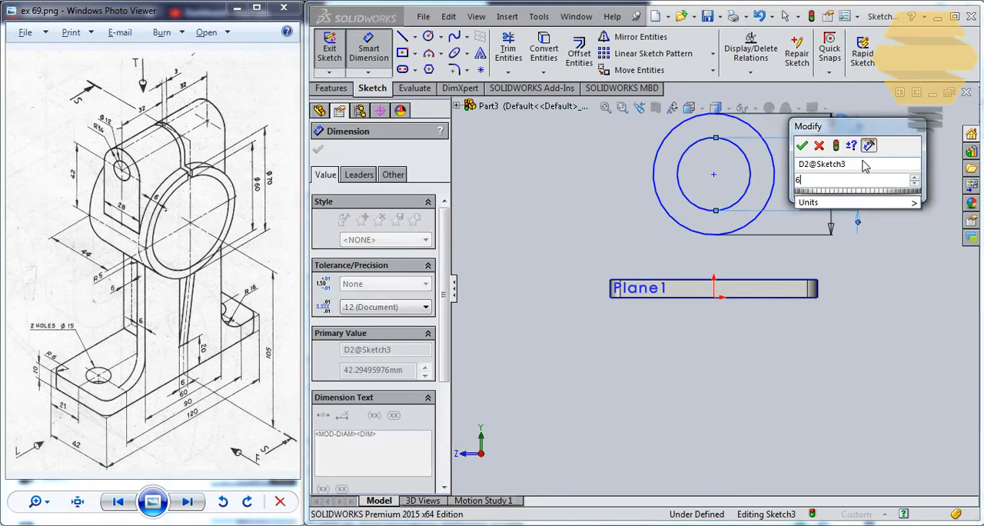
type("0")
key("Return")
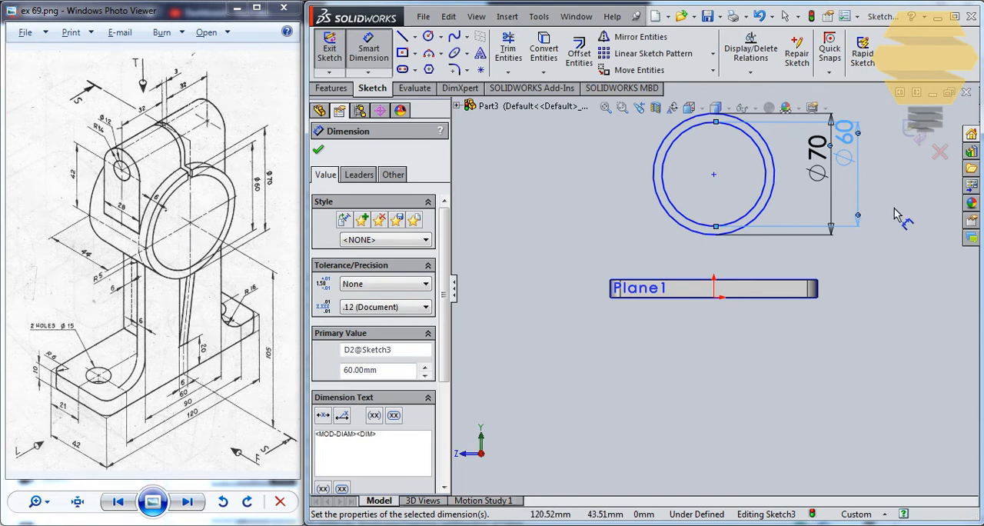
left_click(713, 173)
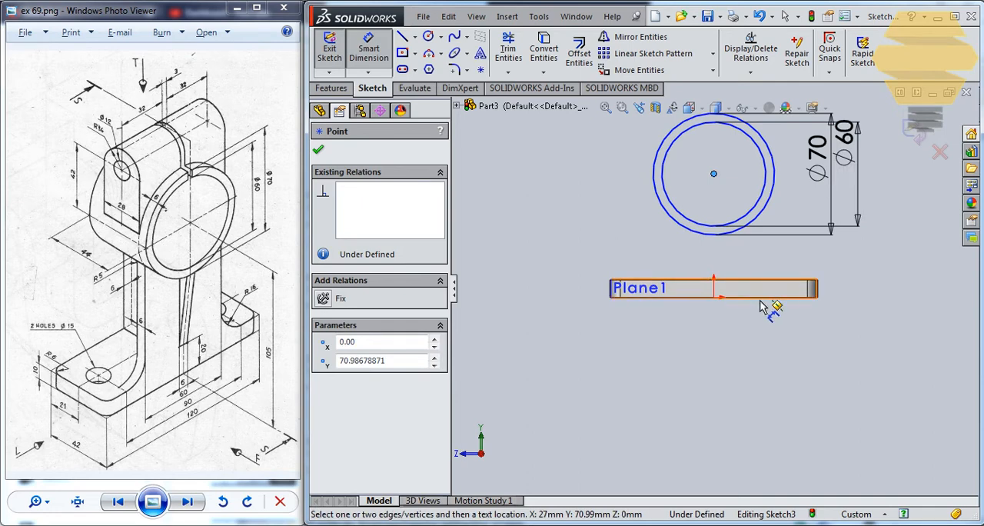
left_click(760, 298)
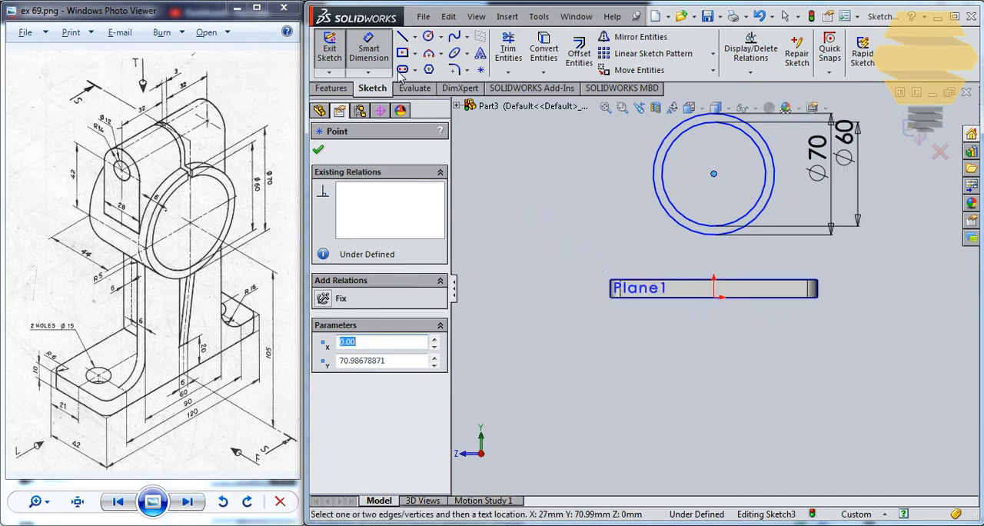
left_click(373, 56)
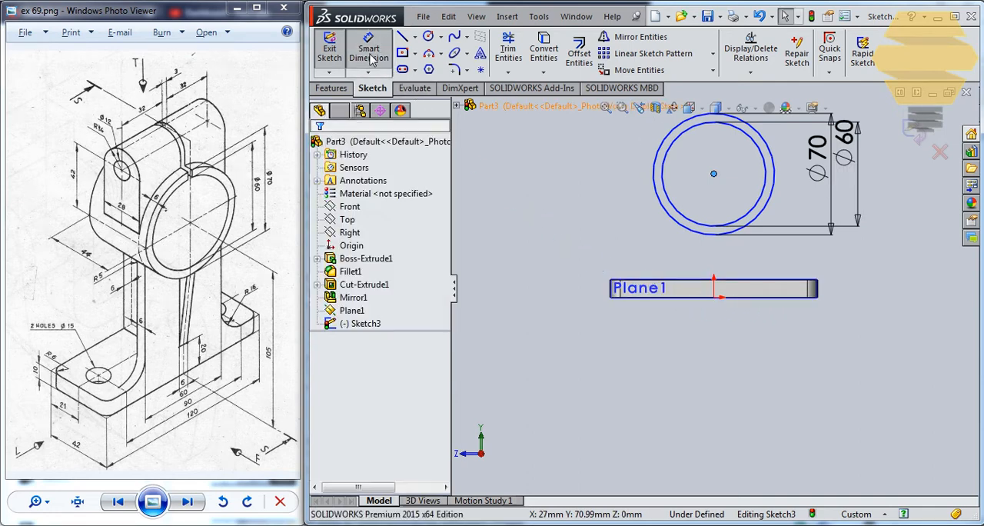
Dimension the height of the circles' centre above the plate's bottom edge as 105 mm
left_click(714, 174)
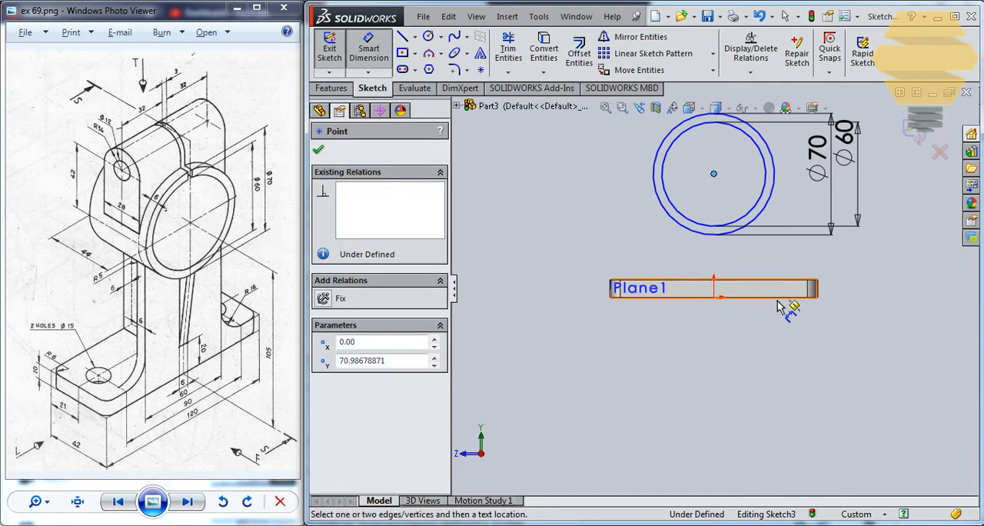
scroll(776, 304, "down", 2)
scroll(775, 305, "down", 3)
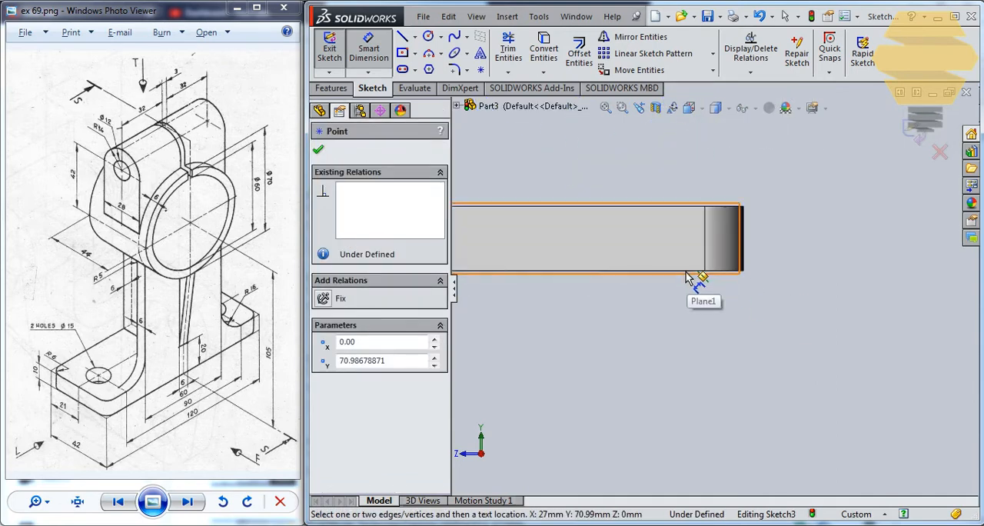
scroll(689, 278, "down", 2)
left_click(712, 291)
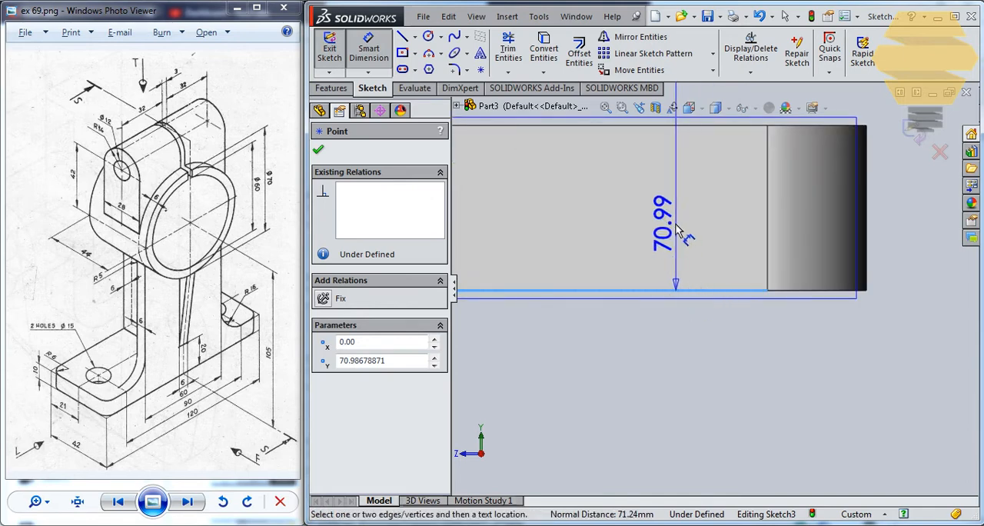
scroll(518, 193, "down", 3)
scroll(517, 194, "up", 5)
scroll(519, 200, "up", 3)
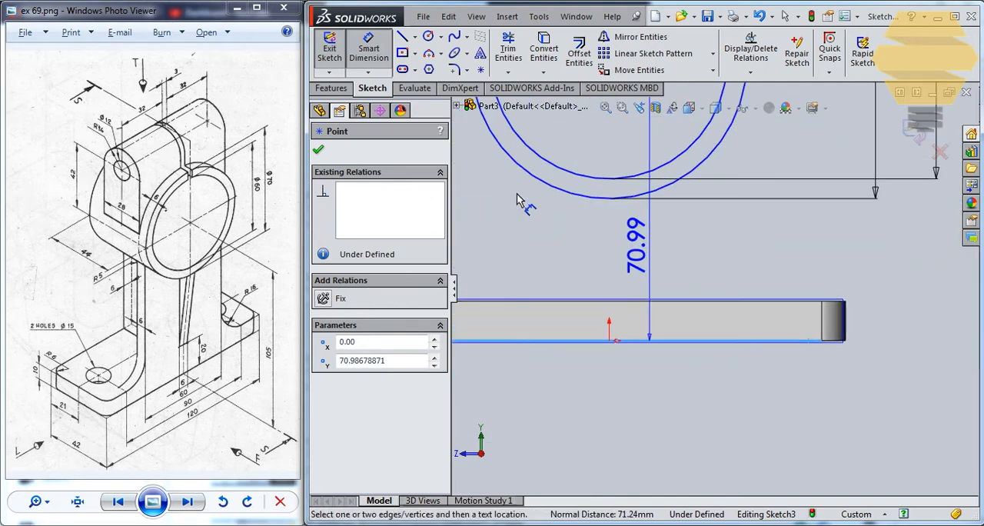
left_click(484, 233)
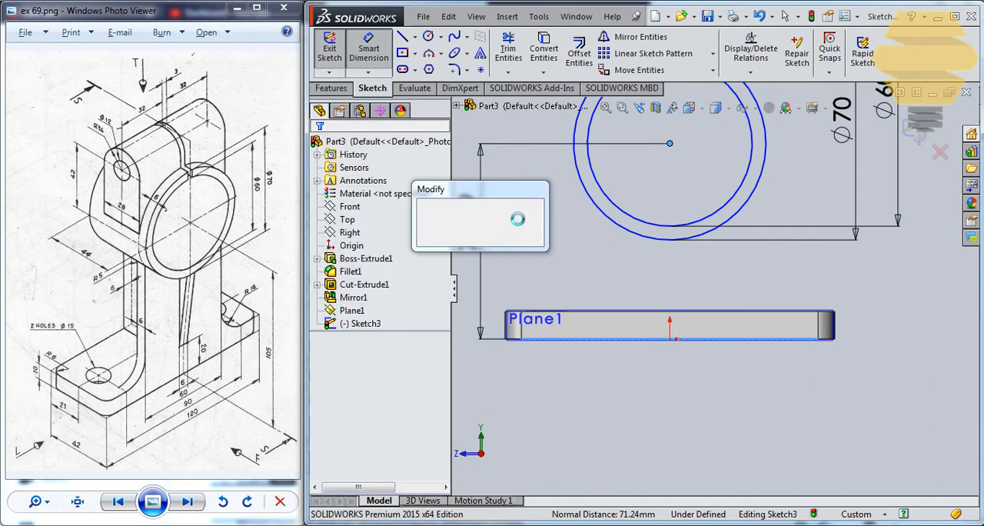
type("105")
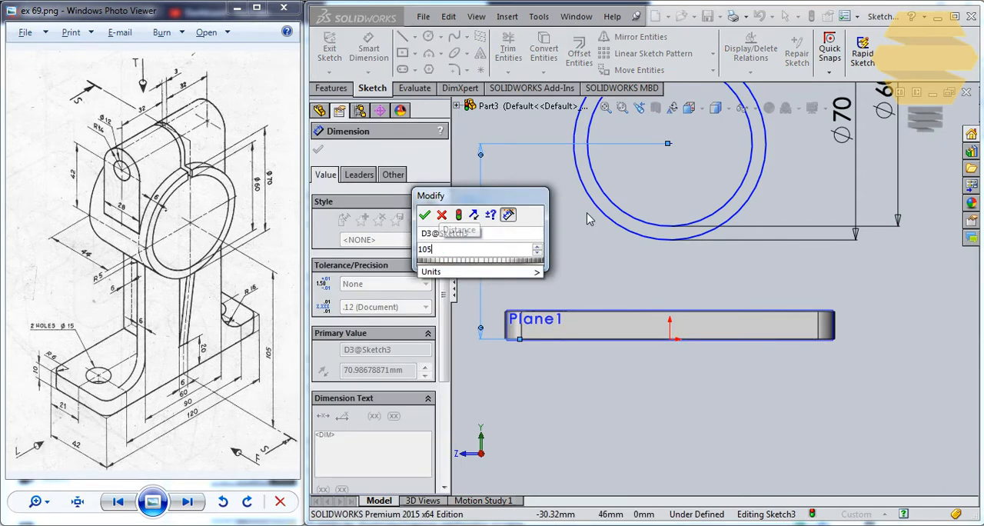
key("Return")
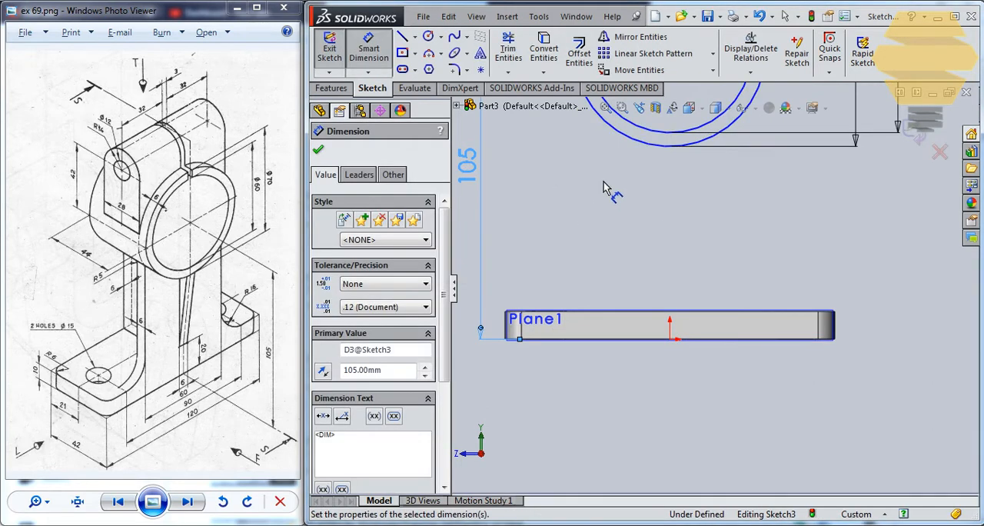
scroll(649, 159, "down", 3)
scroll(657, 175, "up", 4)
key("Escape")
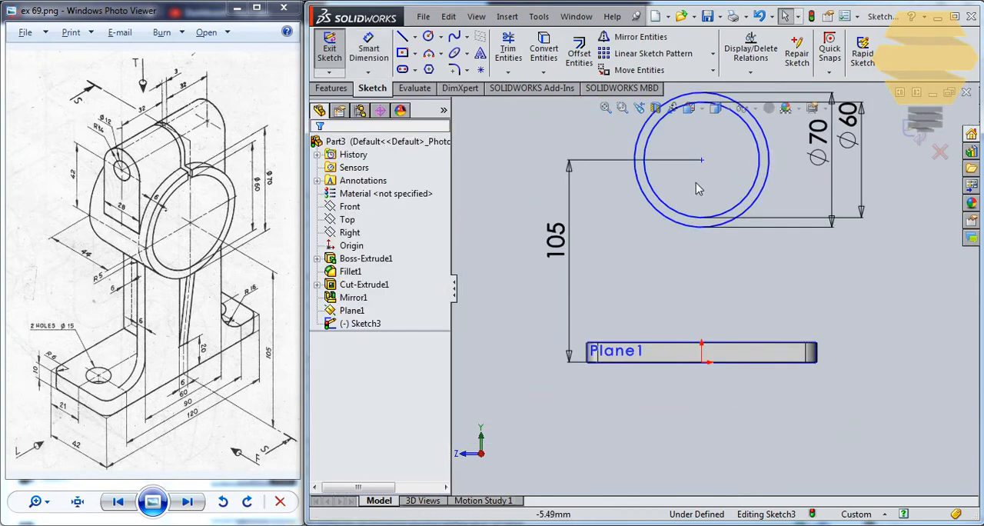
Add a vertical relation between the circles' centre and the origin, and finish the ring sketch
left_click(701, 159)
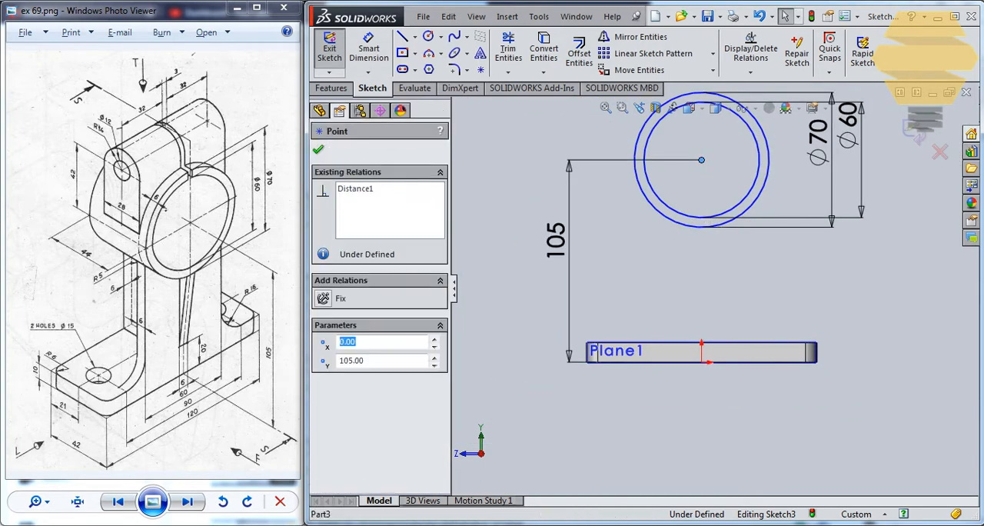
left_click(701, 362, "ctrl")
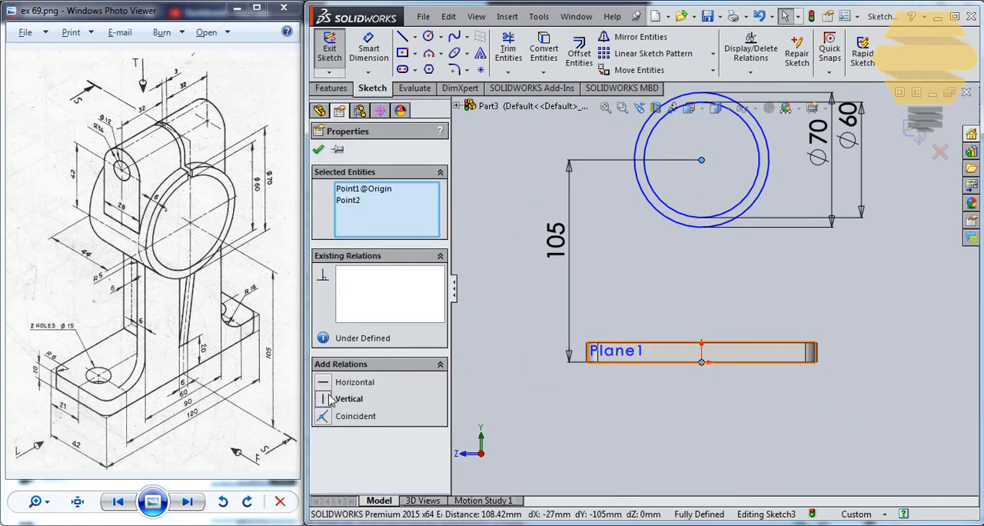
left_click(328, 399)
left_click(321, 150)
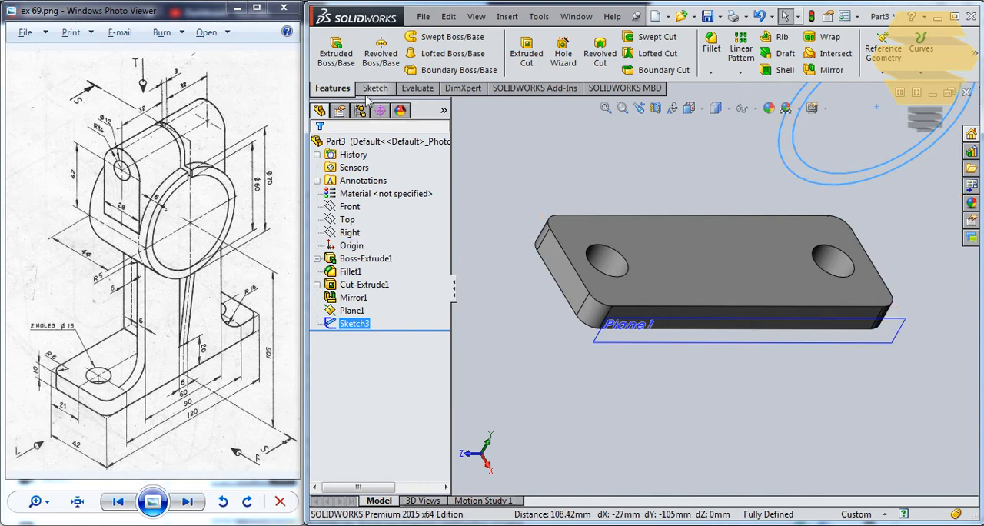
Extrude the ring profile 44 mm in the reversed direction, back over the plate
left_click(336, 51)
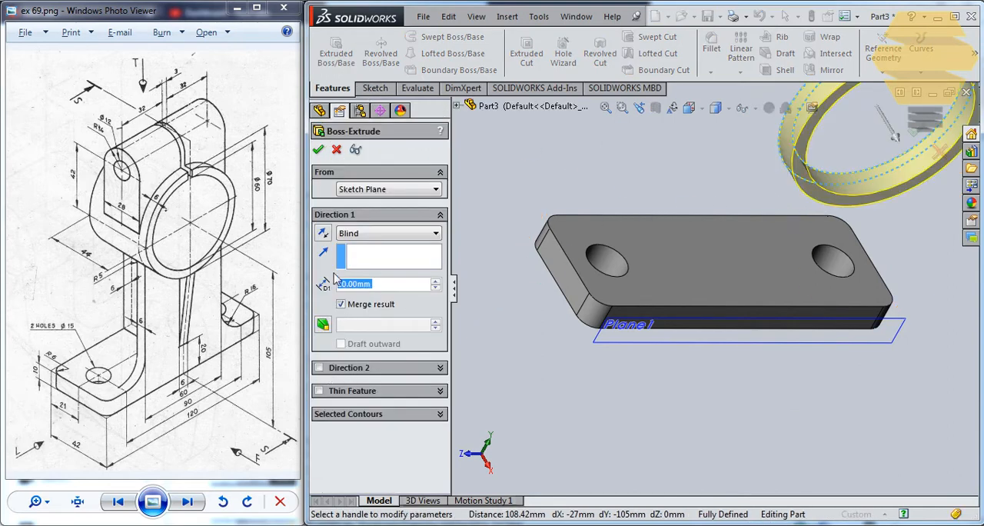
left_click(324, 233)
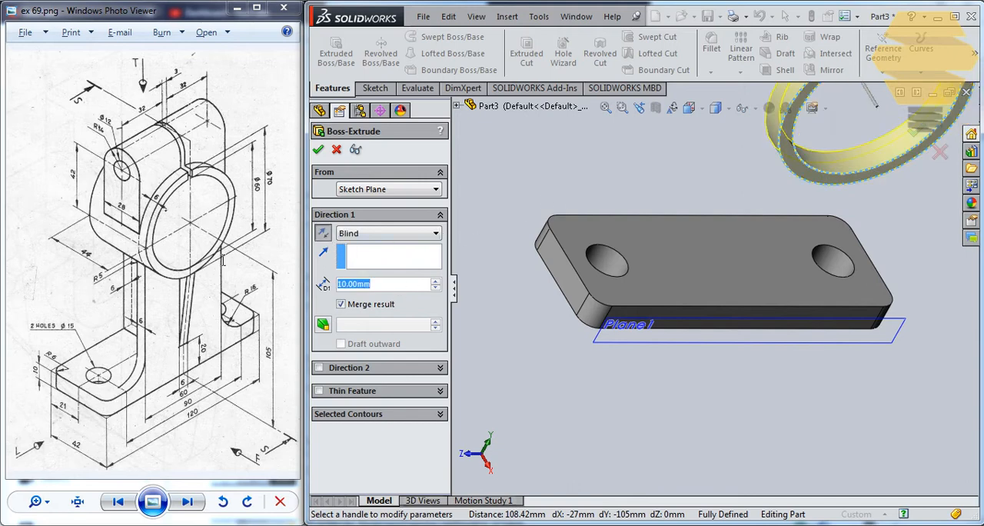
type("44")
key("Return")
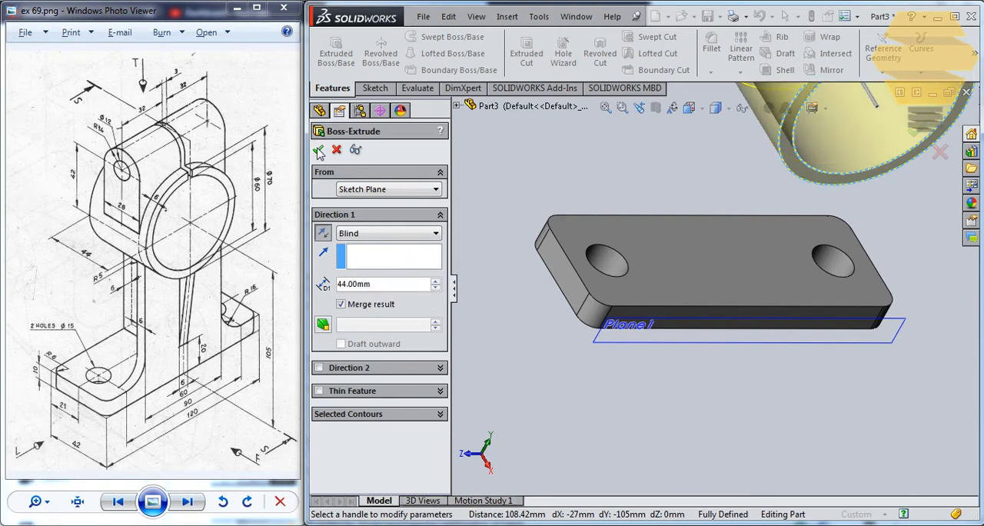
left_click(318, 151)
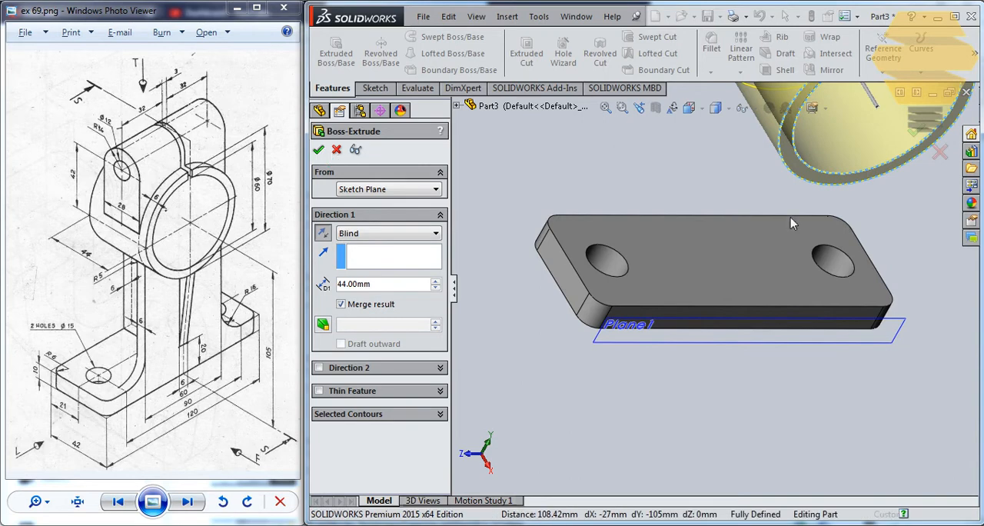
left_click(735, 171)
scroll(737, 172, "up", 3)
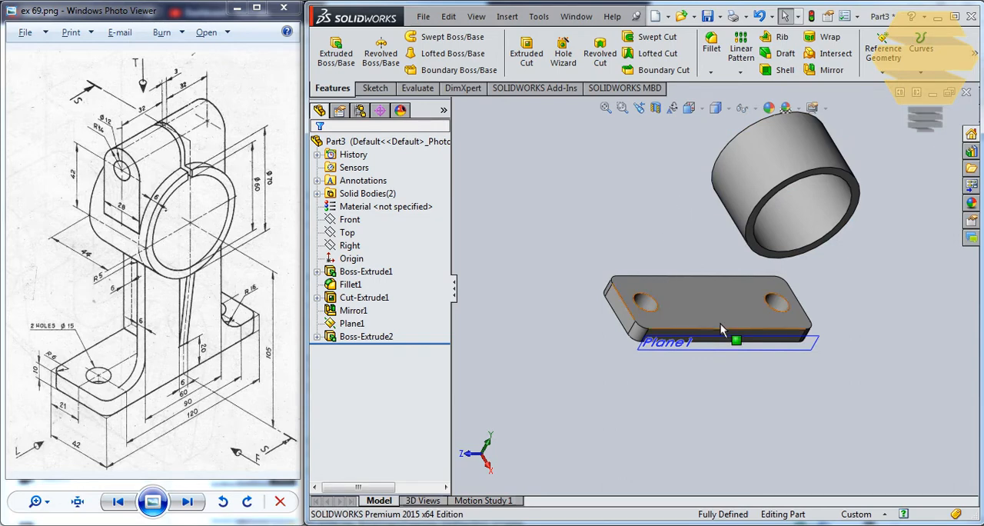
Start a sketch on the plate's front long side face and draw a vertical line about 91 mm long from inside the ring down into the plate
scroll(729, 330, "down", 4)
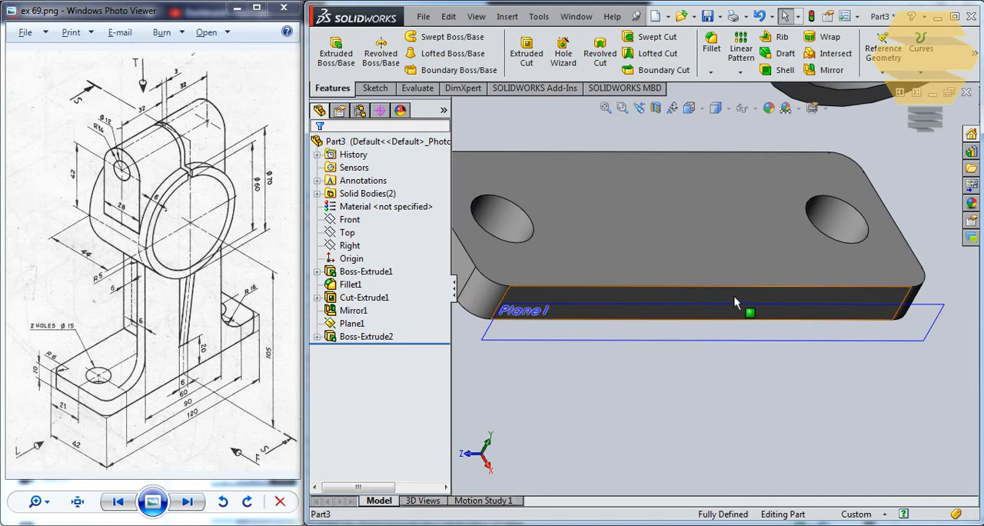
left_click(733, 307)
left_click(788, 252)
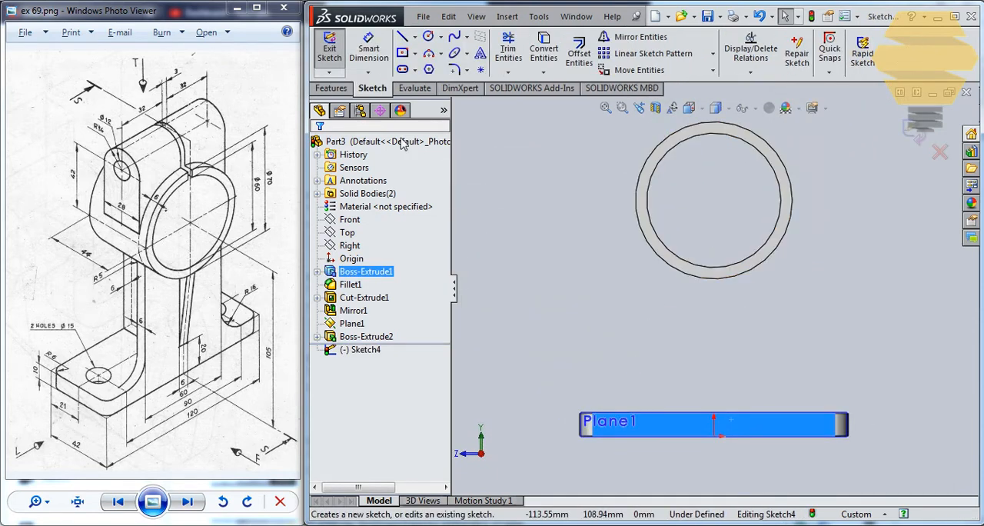
left_click(402, 37)
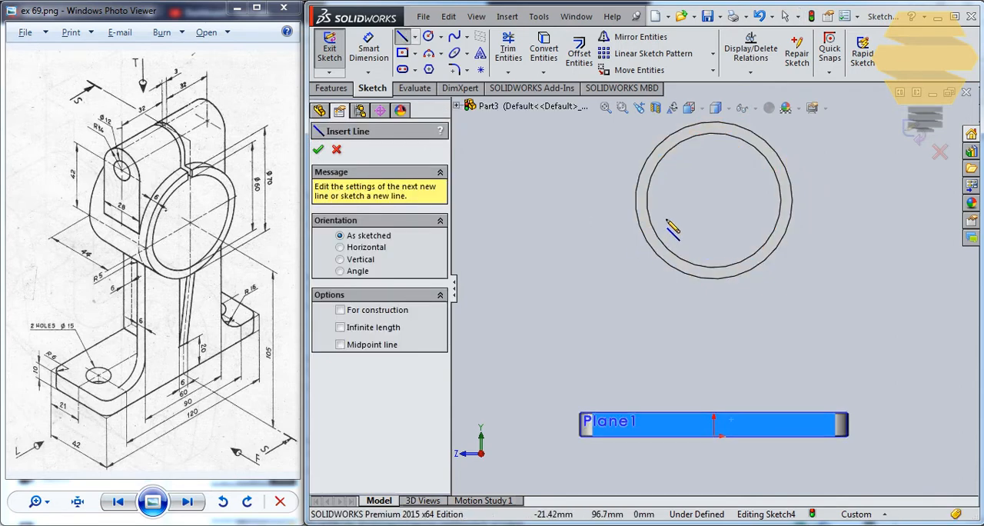
left_click(665, 220)
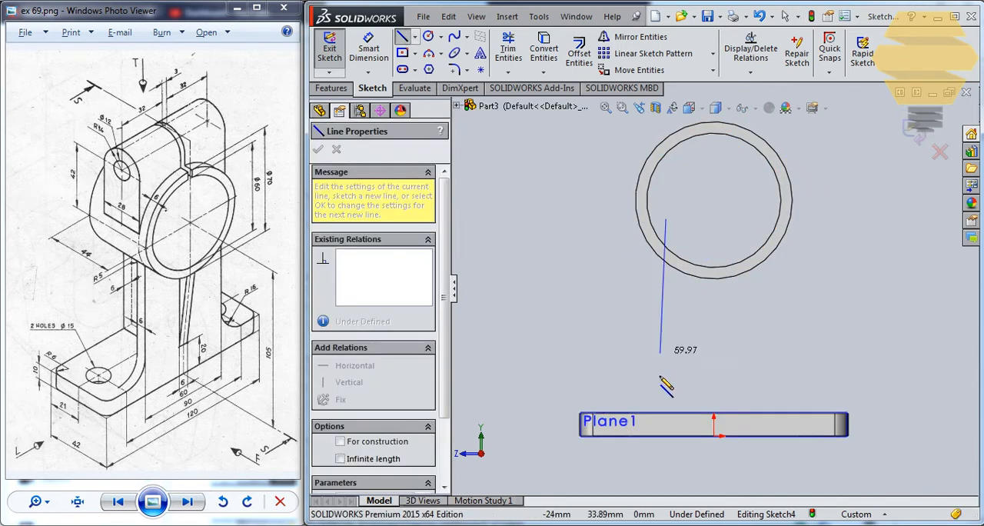
left_click(666, 425)
key("Escape")
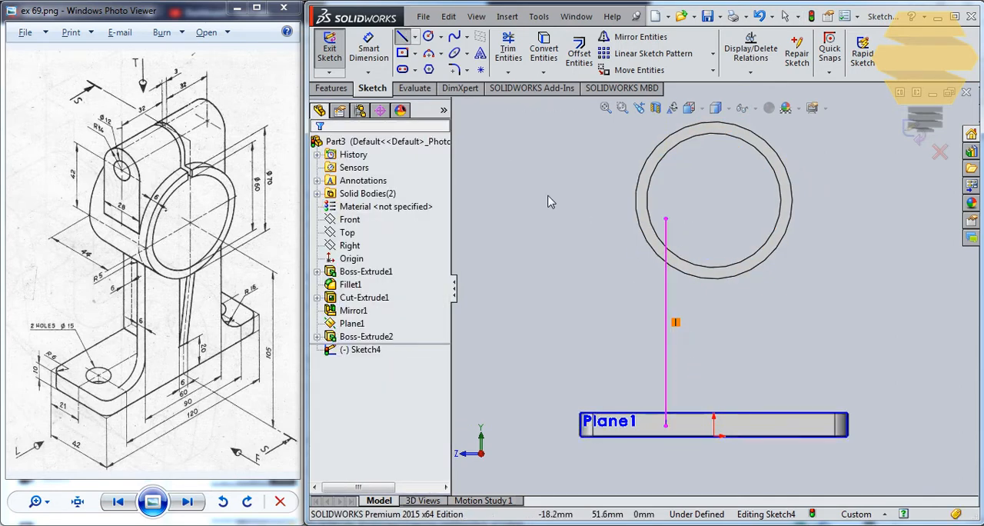
left_click(402, 39)
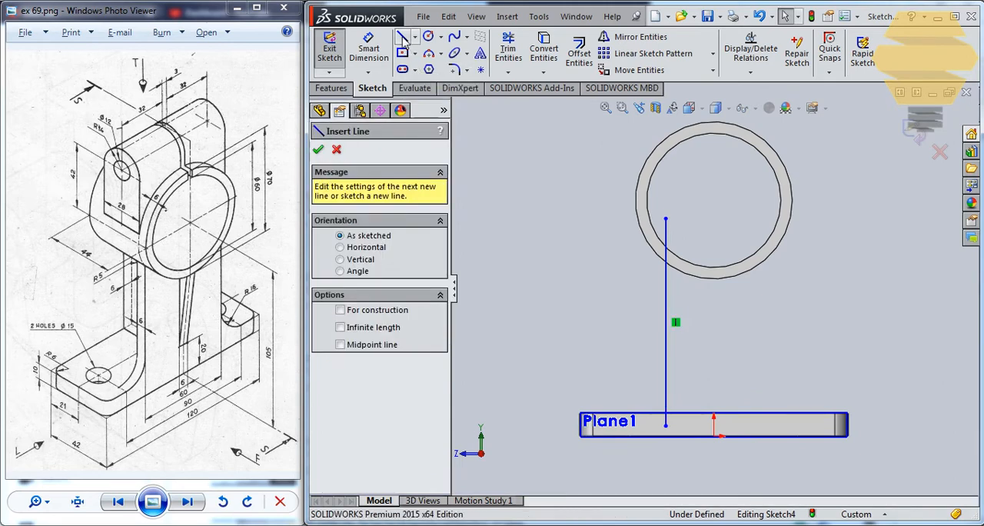
left_click(669, 421)
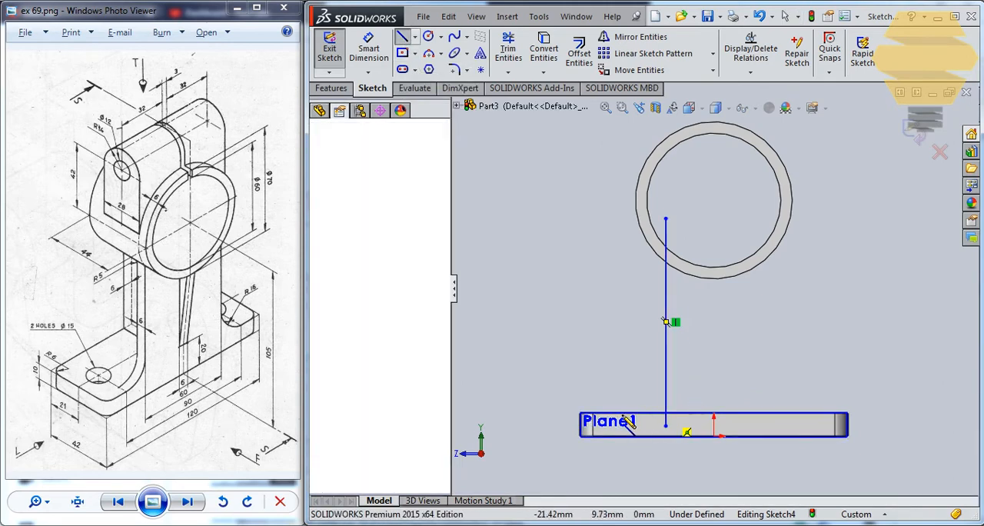
scroll(666, 419, "down", 5)
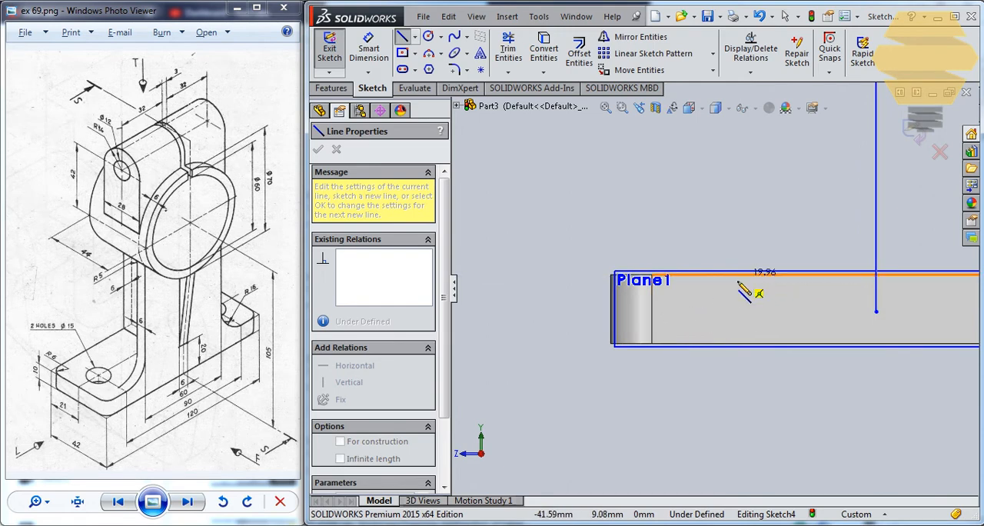
key("Escape")
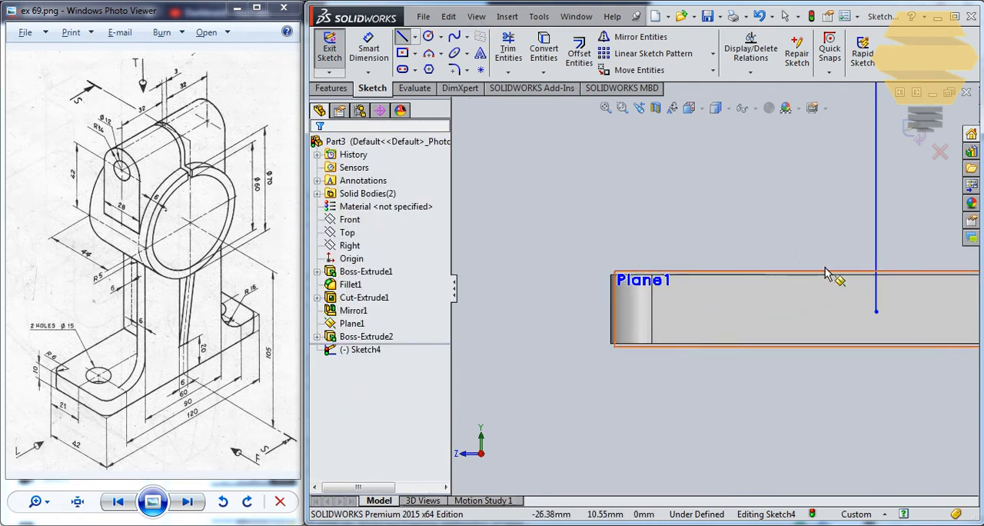
key("Escape")
Convert the plate's upper front edge into the sketch, and trim it and the vertical line back to their intersection
left_click(850, 283)
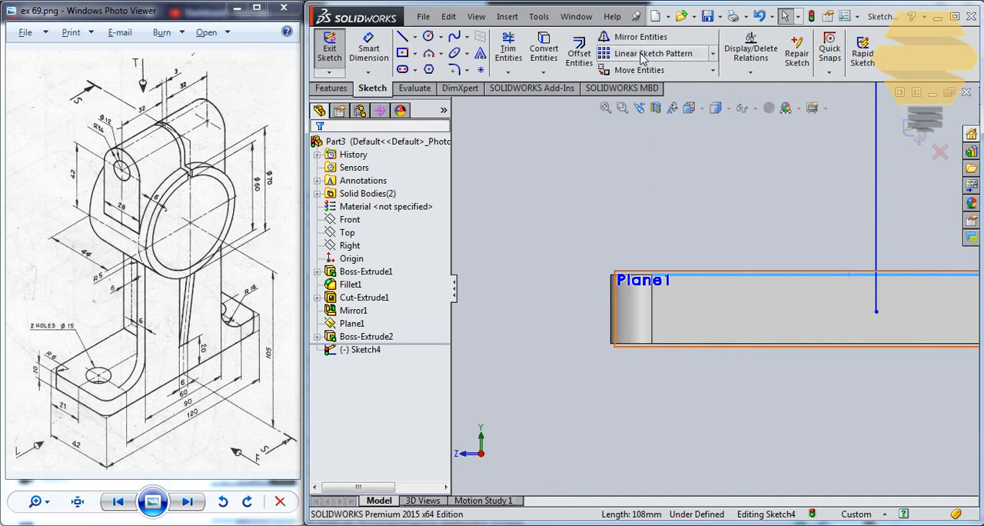
left_click(533, 46)
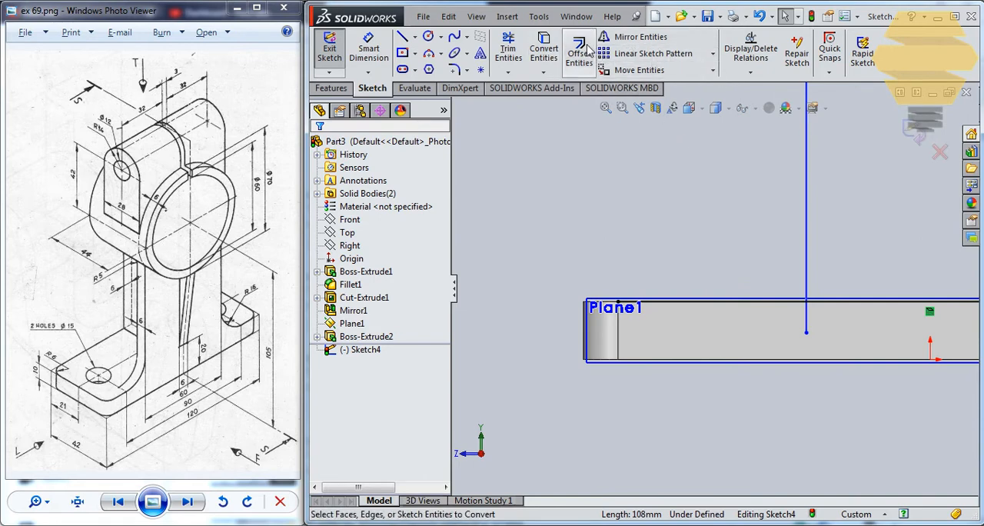
left_click(509, 52)
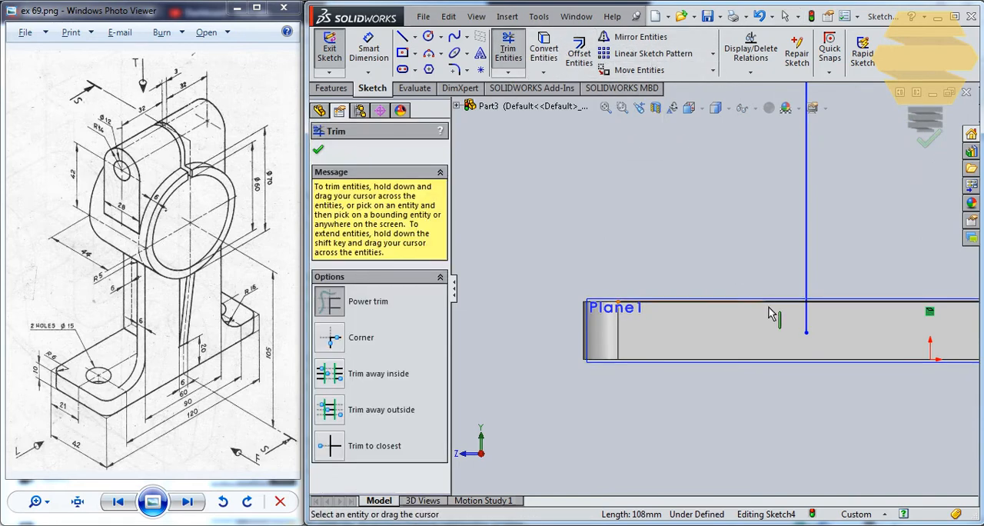
left_click_drag(800, 326, 816, 315)
key("Escape")
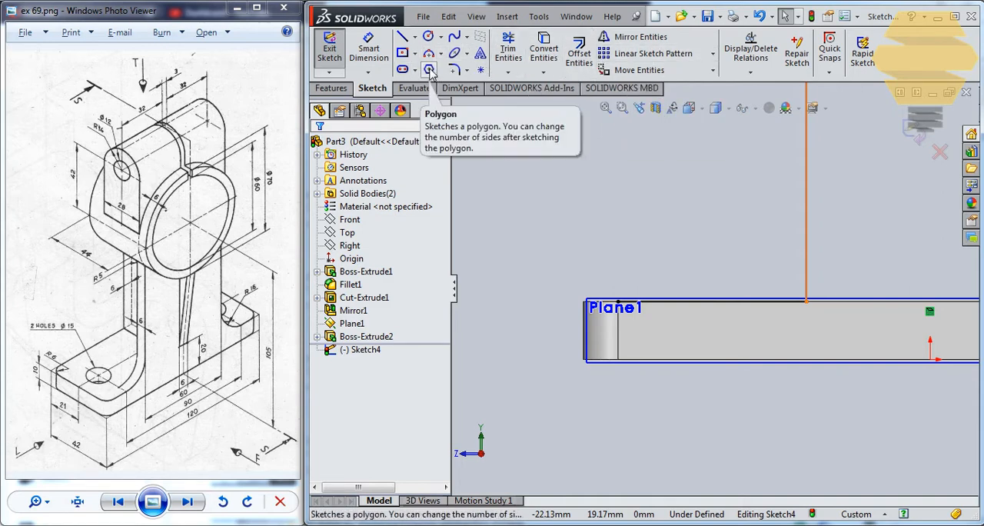
Add a 16 mm sketch fillet between the vertical line and the converted plate edge
left_click(455, 70)
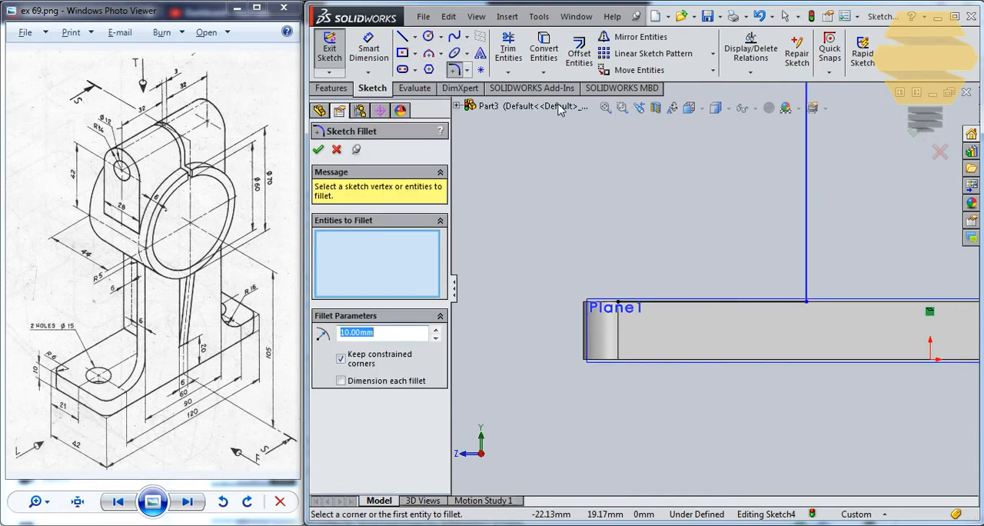
left_click(807, 256)
left_click(796, 306)
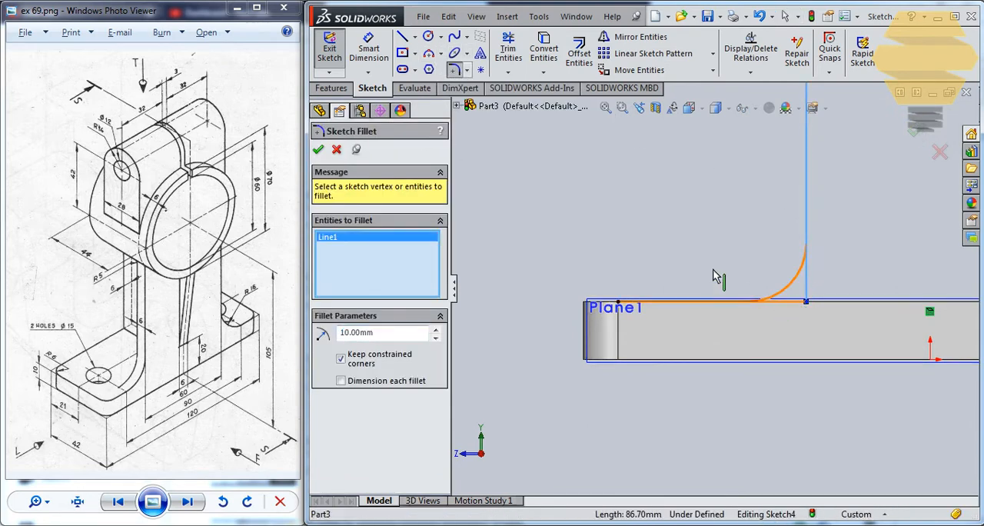
left_click(388, 342)
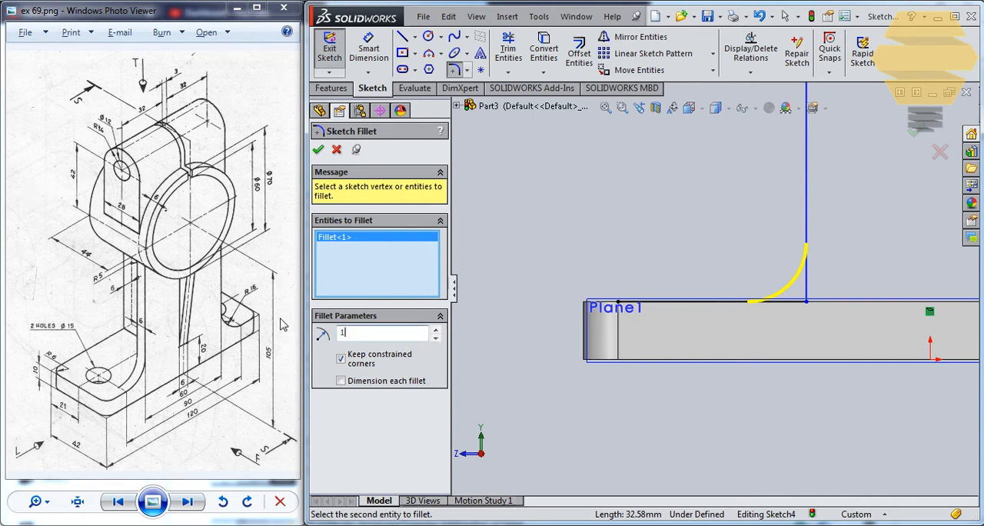
type("16")
key("Return")
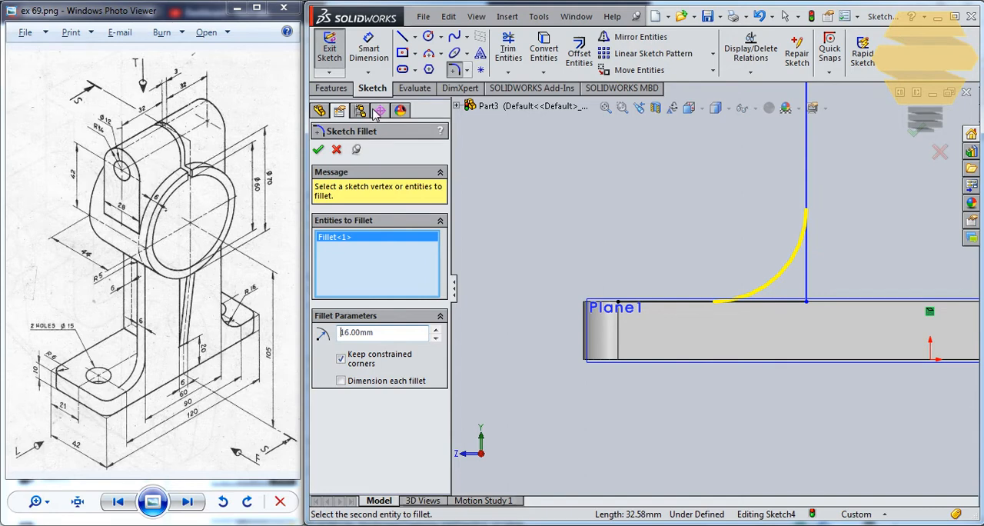
left_click(318, 151)
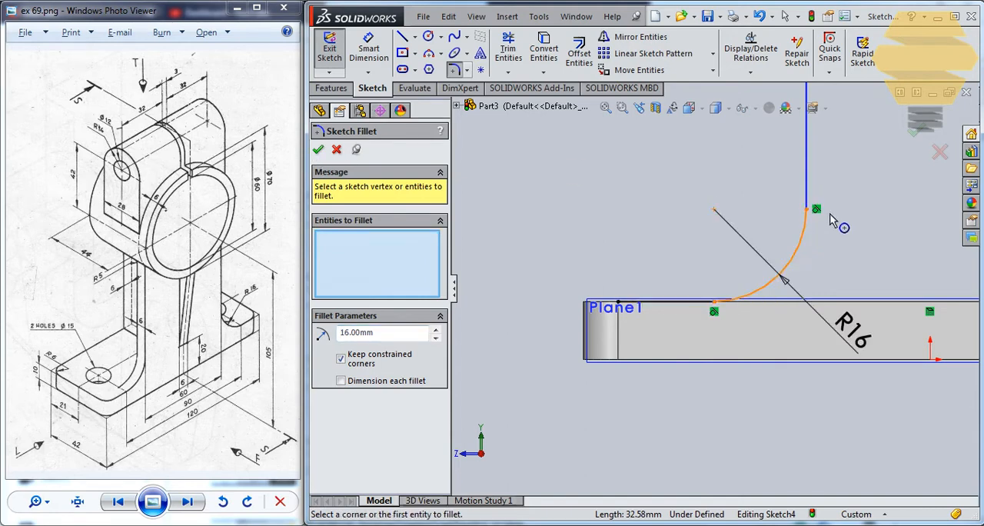
Dimension the vertical line's horizontal distance from the origin and set it to 30 mm
scroll(829, 219, "up", 5)
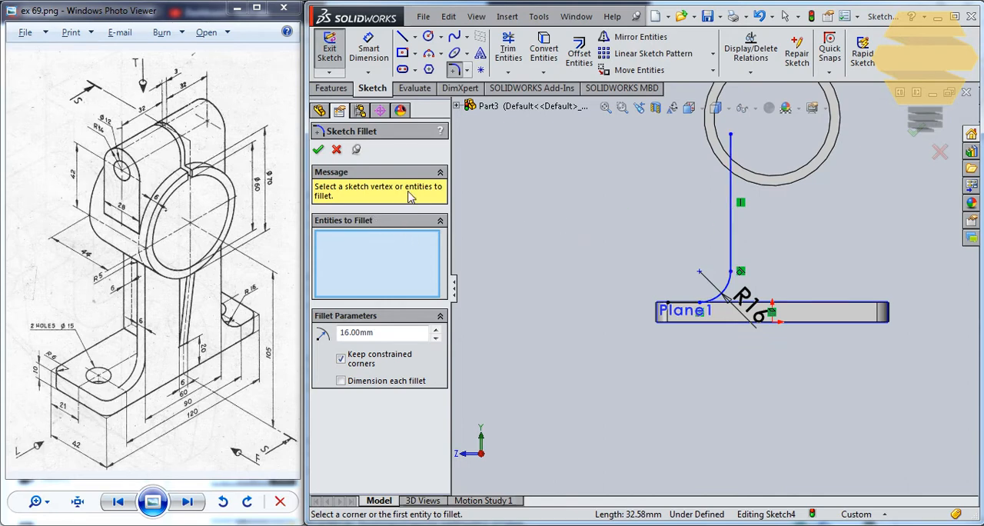
left_click(369, 51)
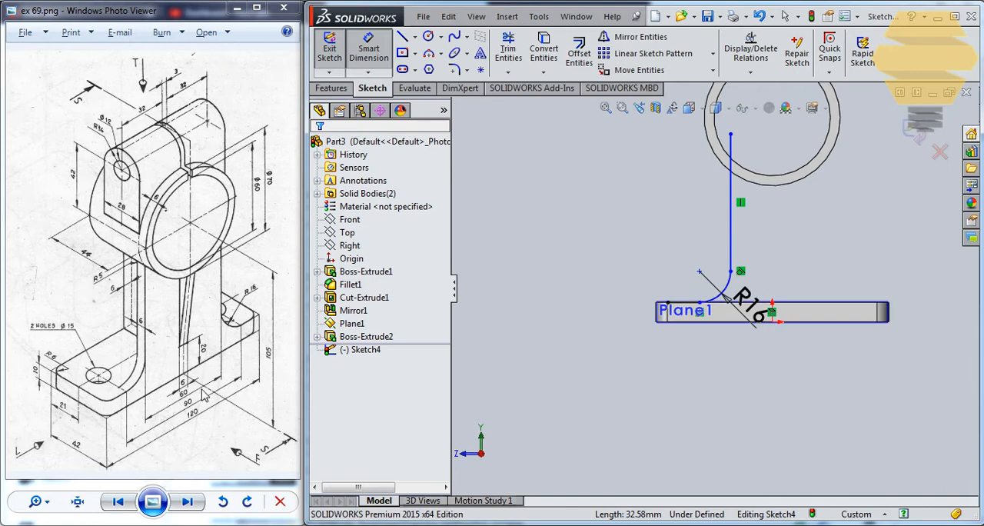
left_click(732, 209)
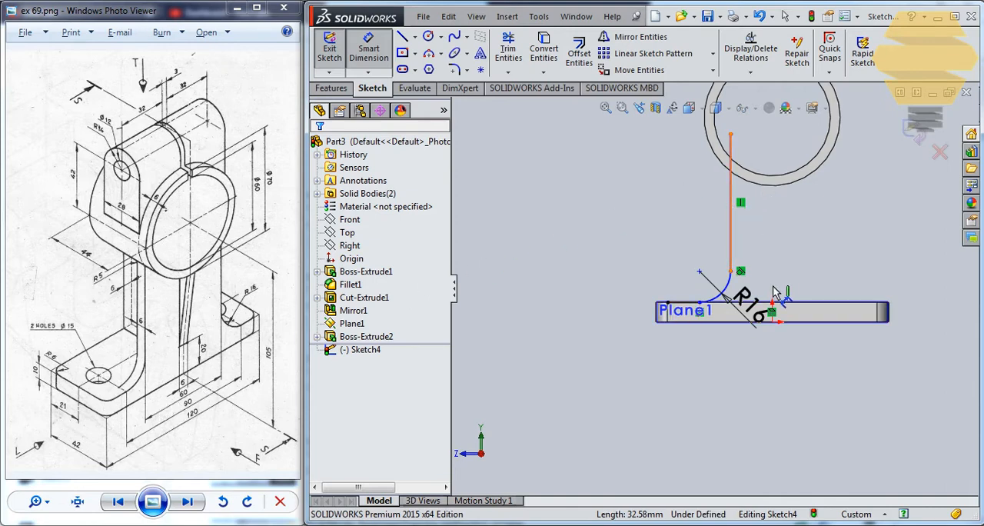
left_click(773, 321)
left_click(757, 367)
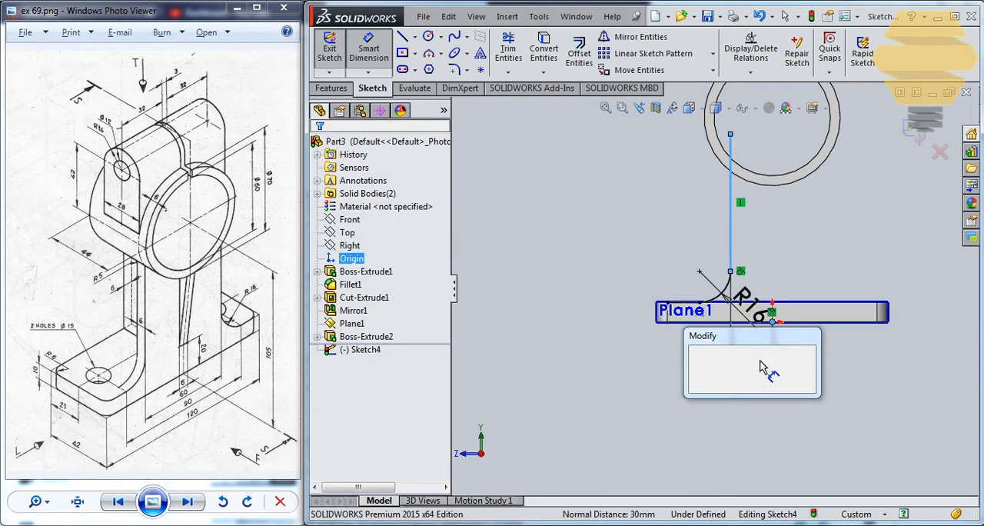
type("30")
key("Return")
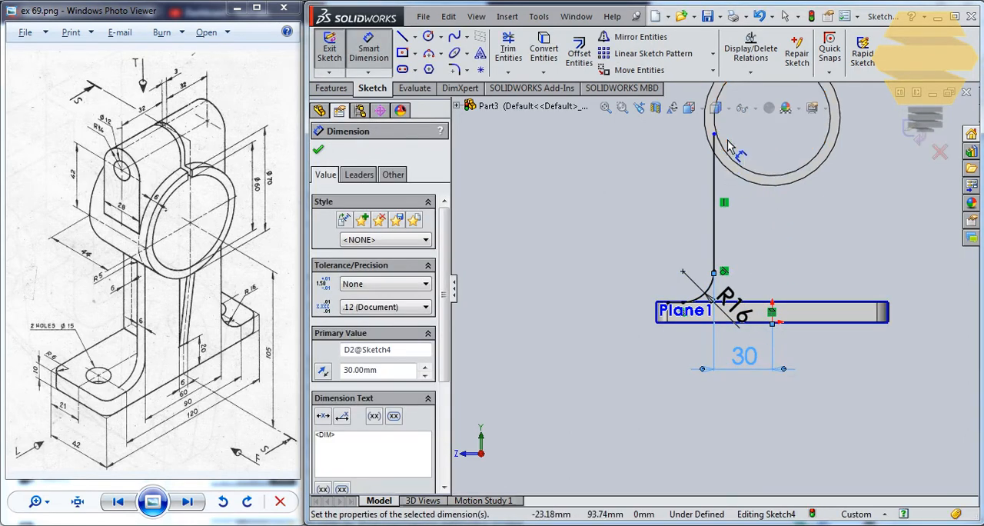
scroll(730, 146, "down", 3)
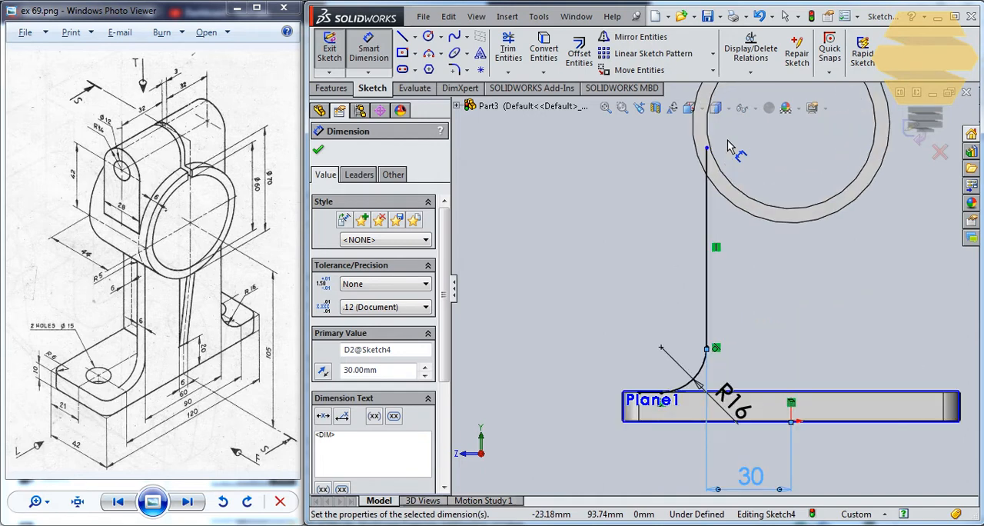
key("Escape")
Convert the ring's outer circular edge into the sketch
left_click(712, 209)
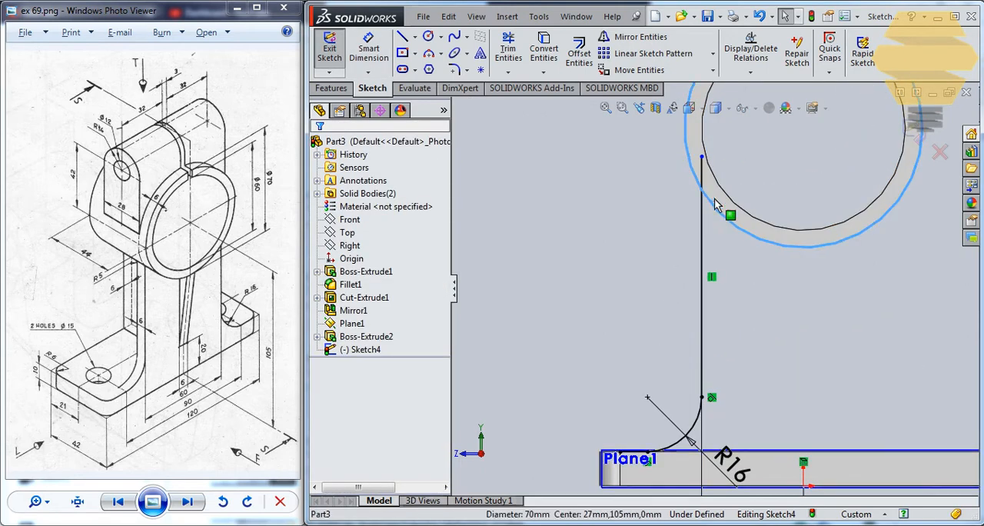
left_click(550, 56)
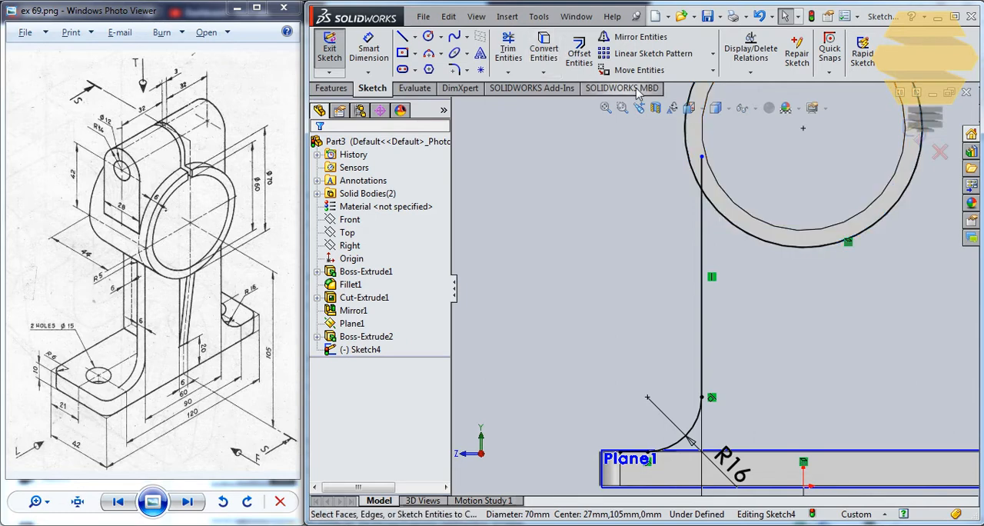
Try to power-trim the vertical line and the converted circle where they overlap at the ring, and undo the trim
left_click(508, 50)
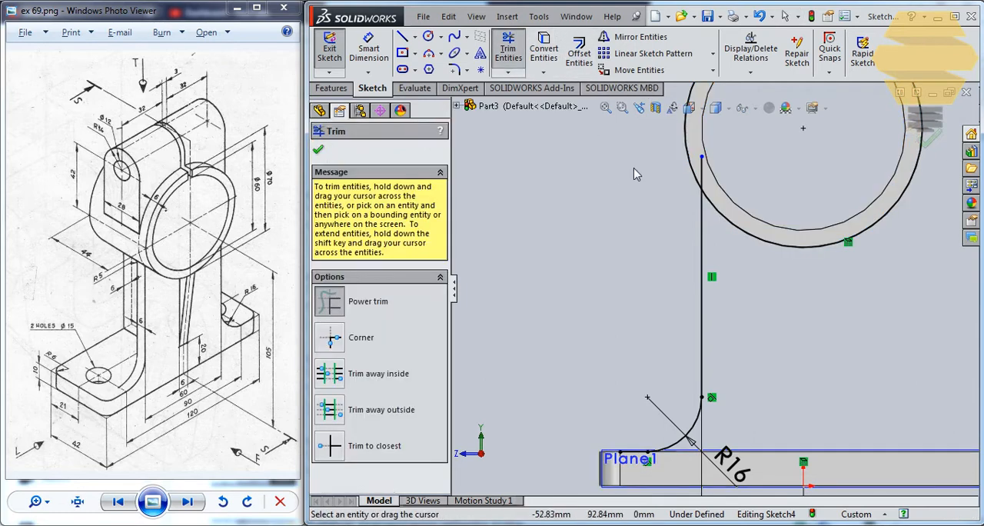
left_click_drag(691, 170, 744, 190)
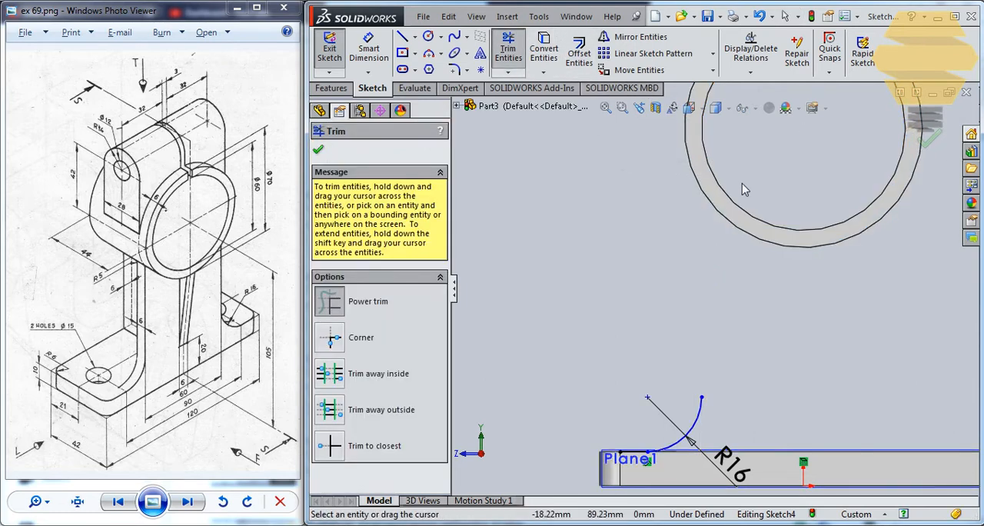
key("Escape")
key("ctrl+z")
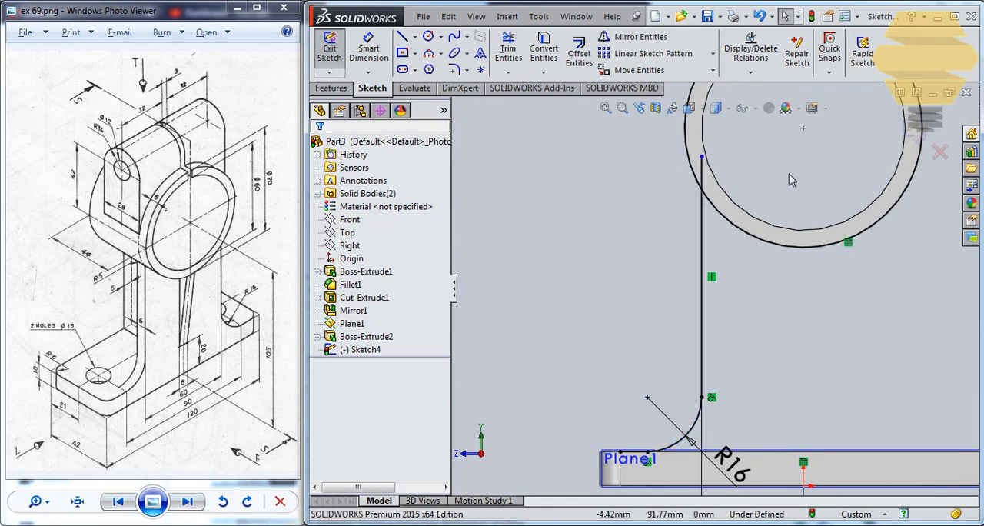
Try to mirror the vertical line and the 16 mm fillet arc without a separate centerline
scroll(807, 215, "up", 2)
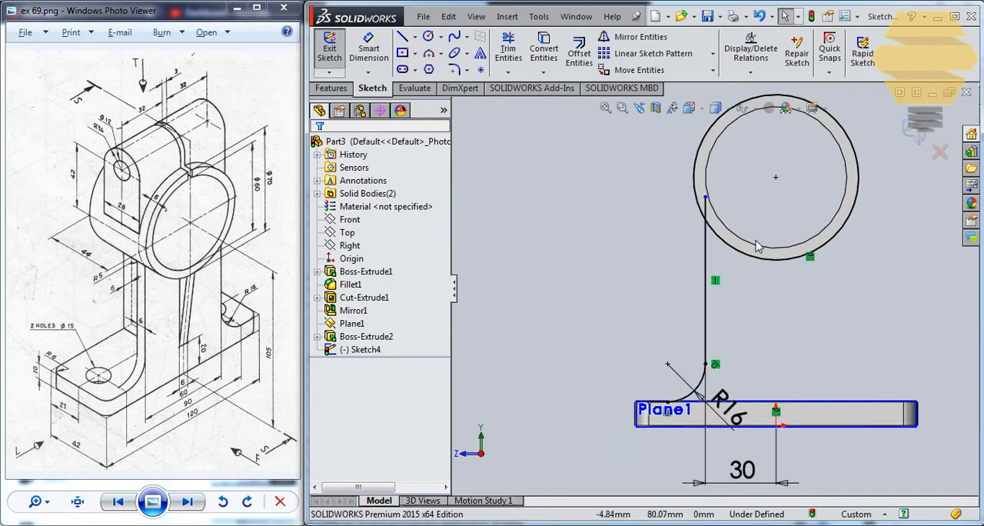
left_click(707, 254)
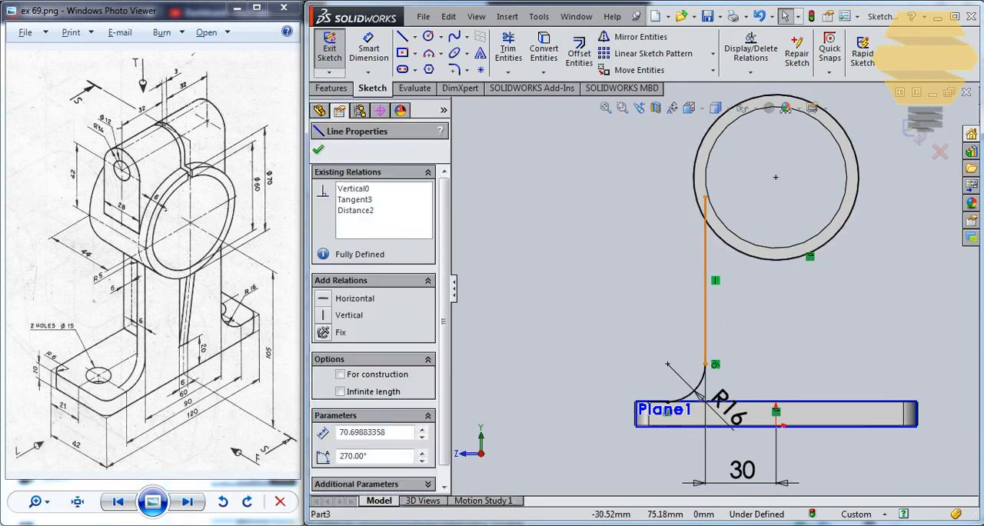
left_click(702, 388, "ctrl")
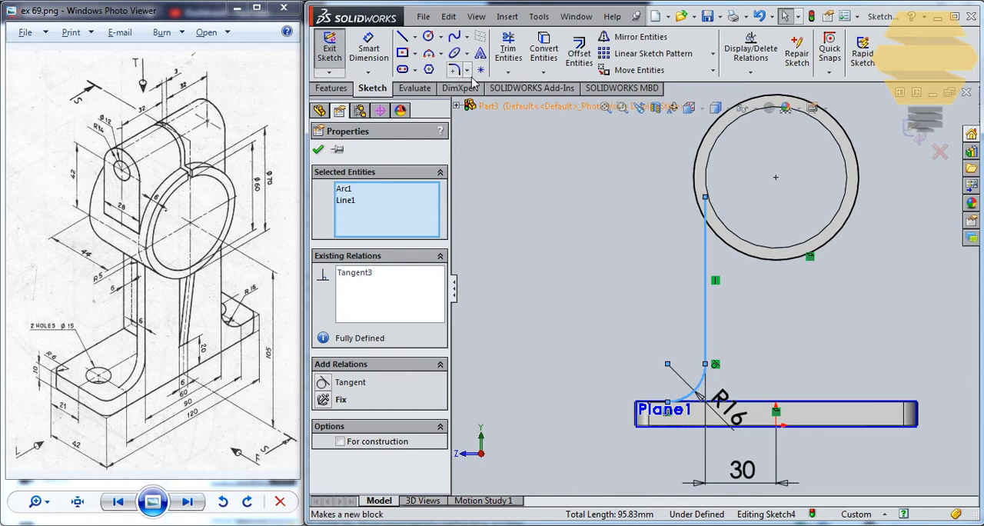
left_click(622, 39)
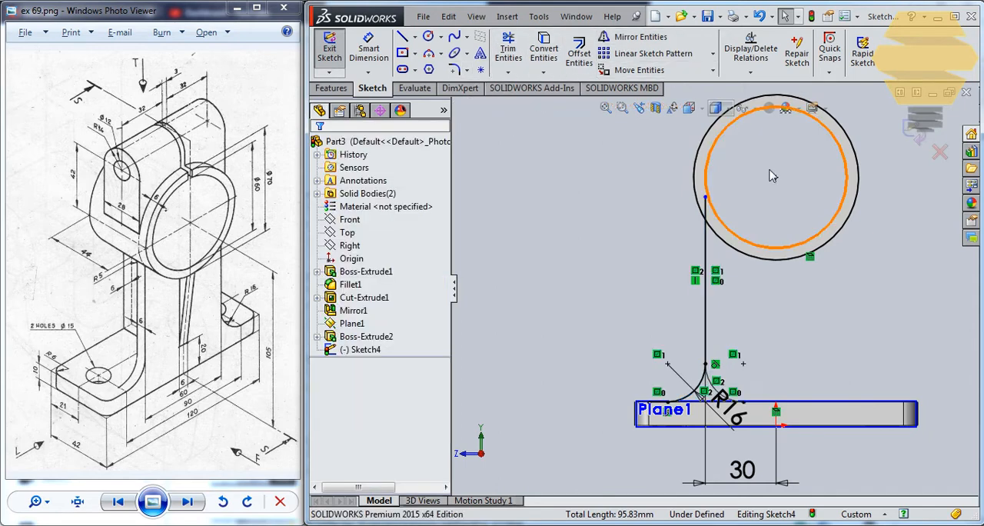
Draw a nearly vertical centerline about 56 mm long from the ring's centre down toward the plate
left_click(415, 36)
left_click(440, 68)
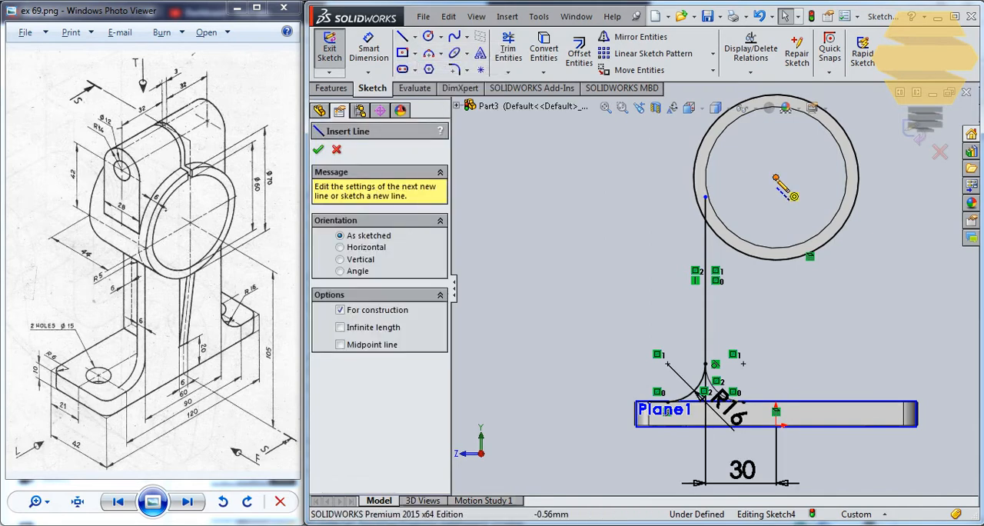
left_click(775, 178)
left_click(770, 310)
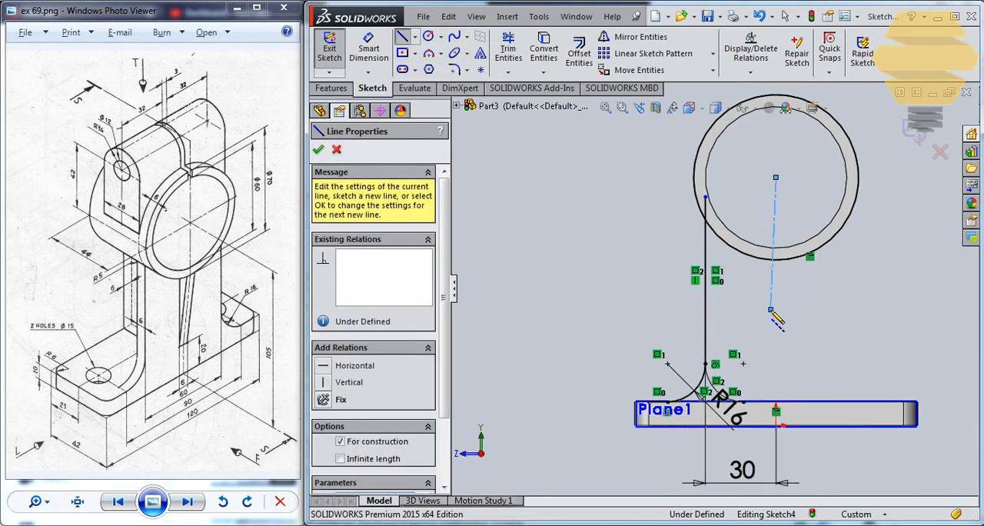
key("Escape")
Add a Vertical relation to the centerline below the ring's centre
left_click(774, 281)
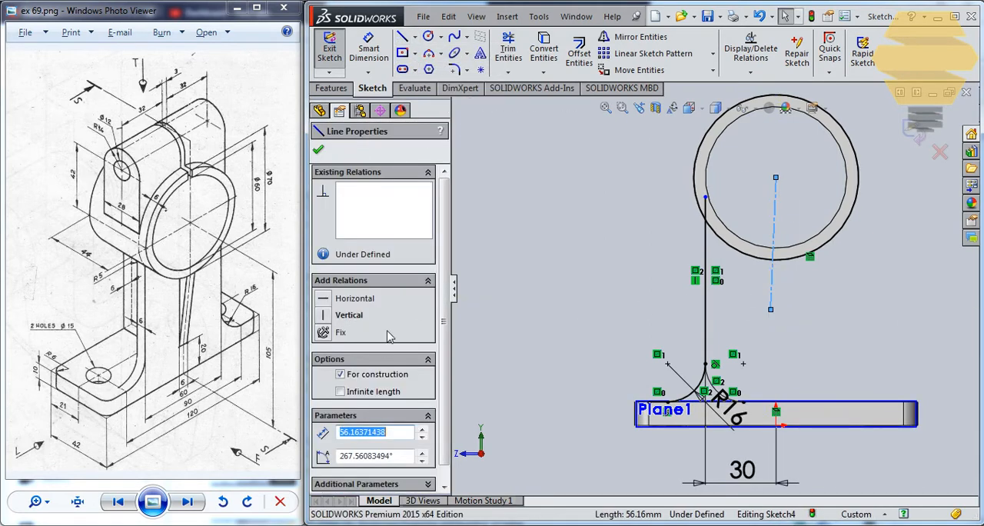
left_click(323, 315)
left_click(317, 150)
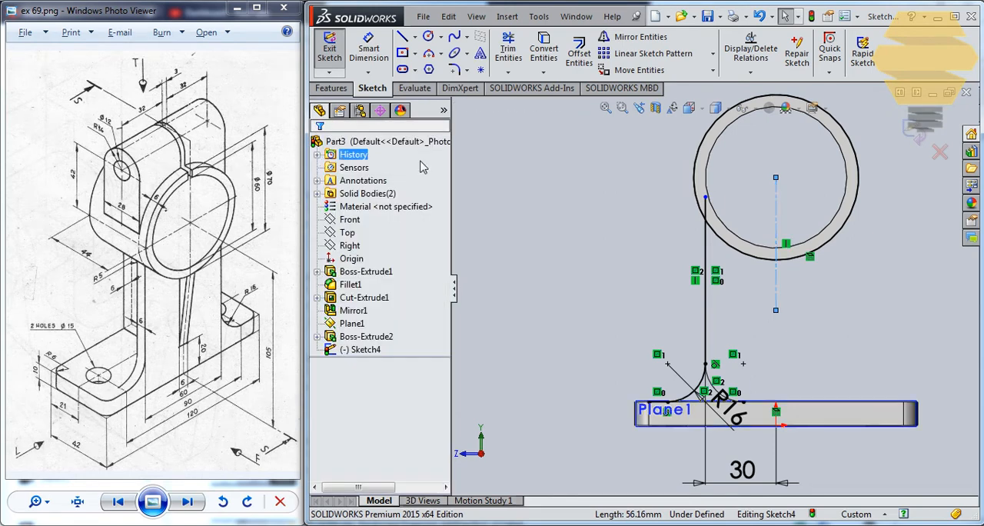
Try to mirror the vertical line and the 16 mm fillet arc again
left_click(707, 240)
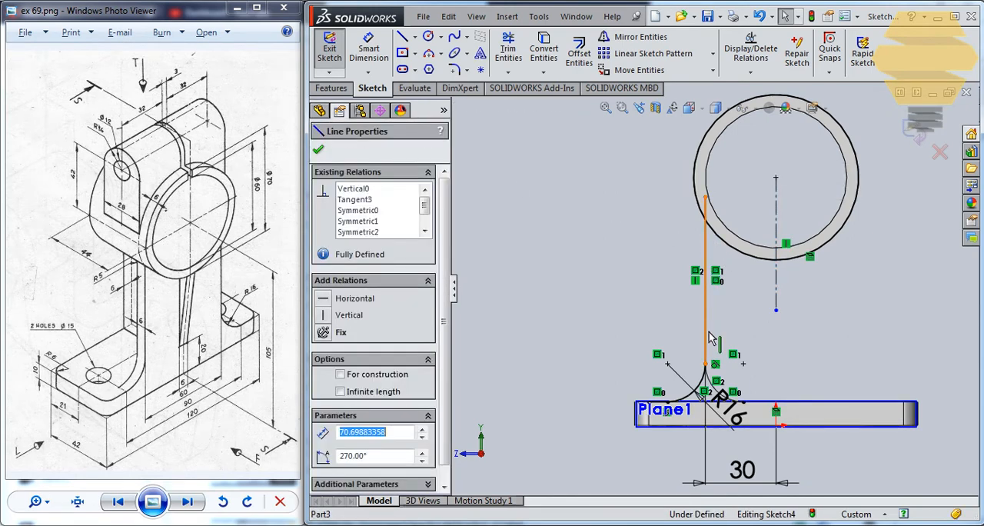
left_click(700, 384)
left_click(705, 219, "ctrl")
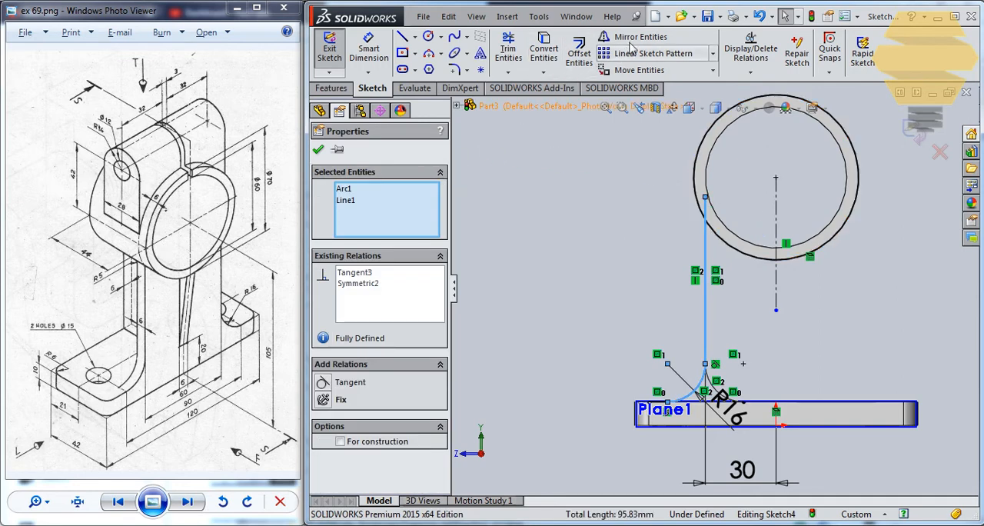
key("Escape")
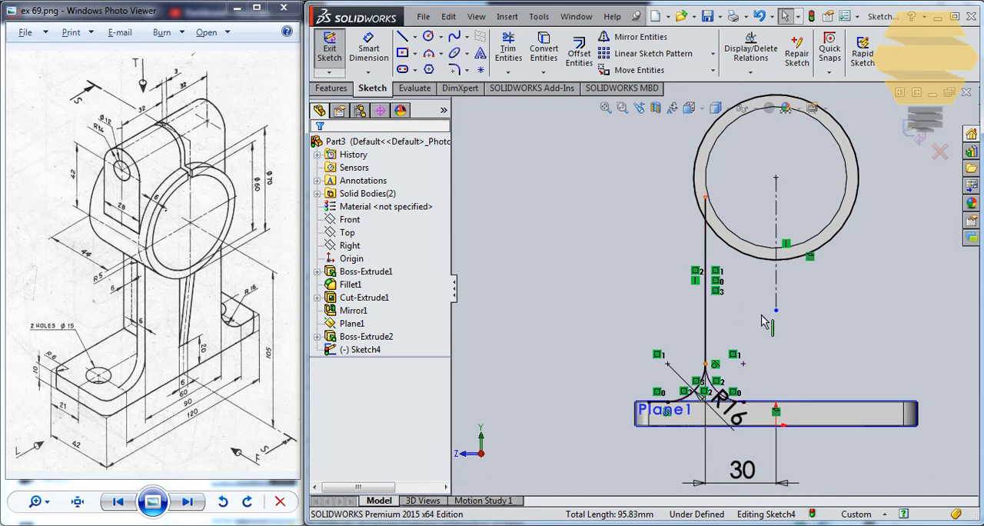
Undo the last mirror and the centerline's Vertical relation
key("ctrl+z")
key("ctrl+z")
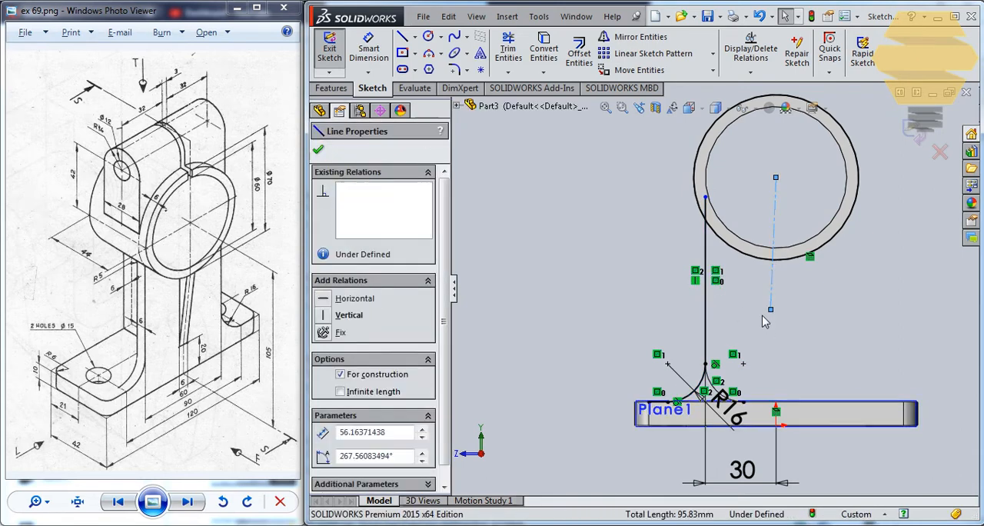
key("Escape")
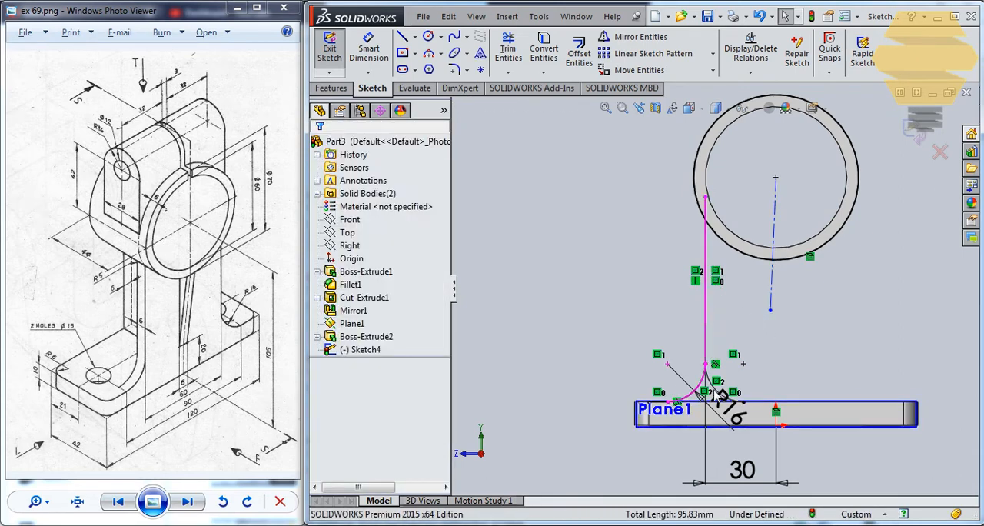
Delete the stray mirrored arc on the inner side of the vertical line
scroll(719, 402, "down", 5)
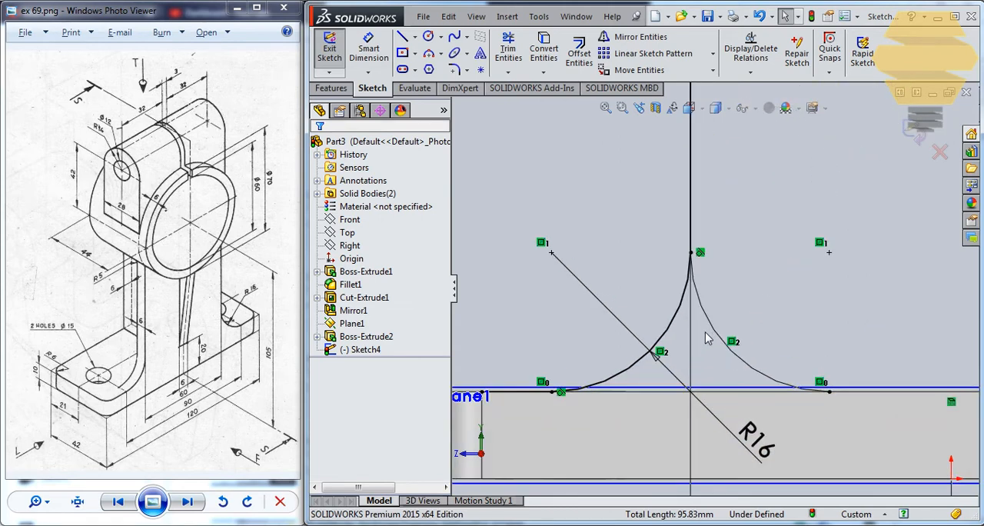
left_click(712, 326)
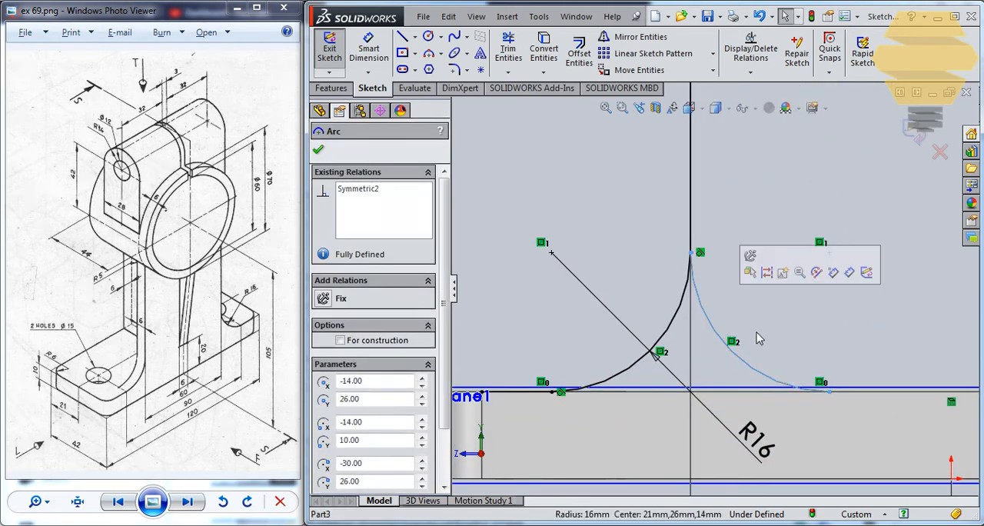
left_click(767, 343)
key("Delete")
scroll(702, 202, "up", 3)
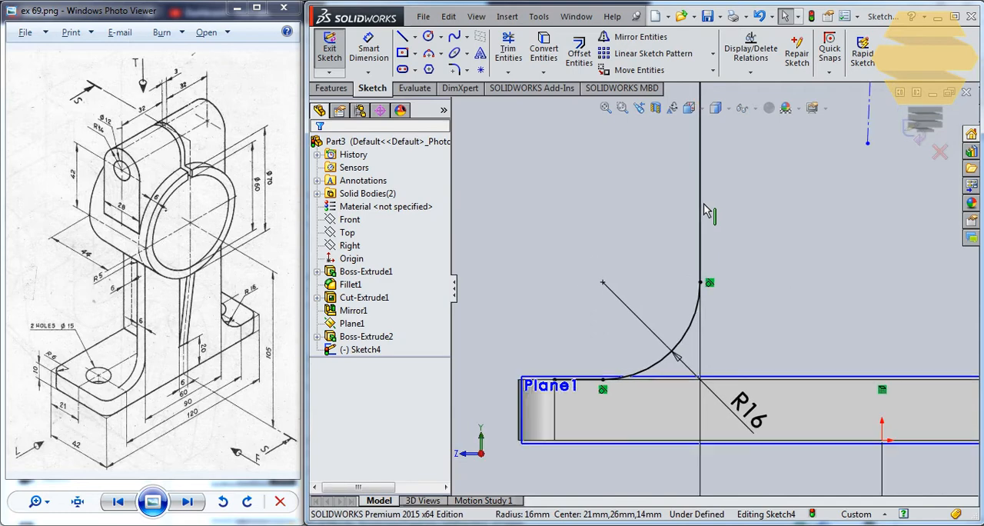
left_click(703, 206)
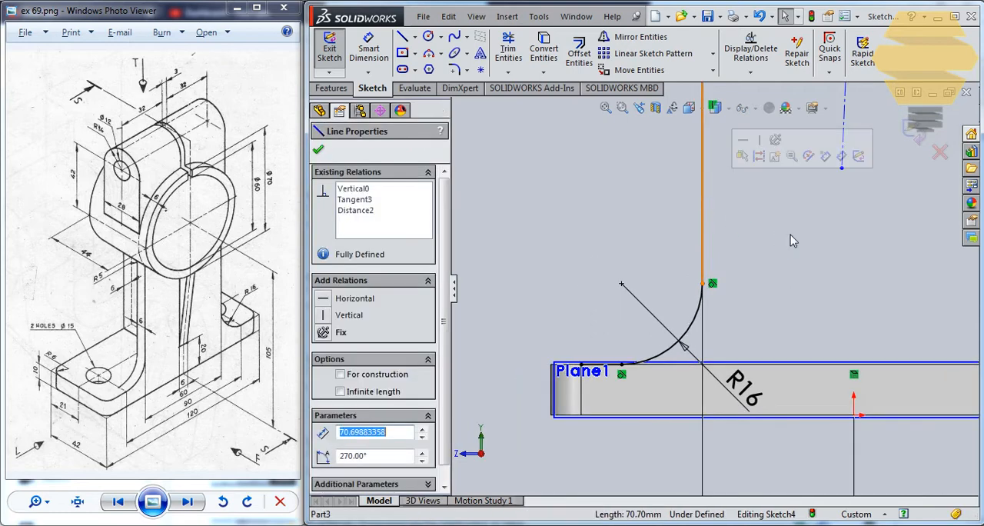
key("Delete")
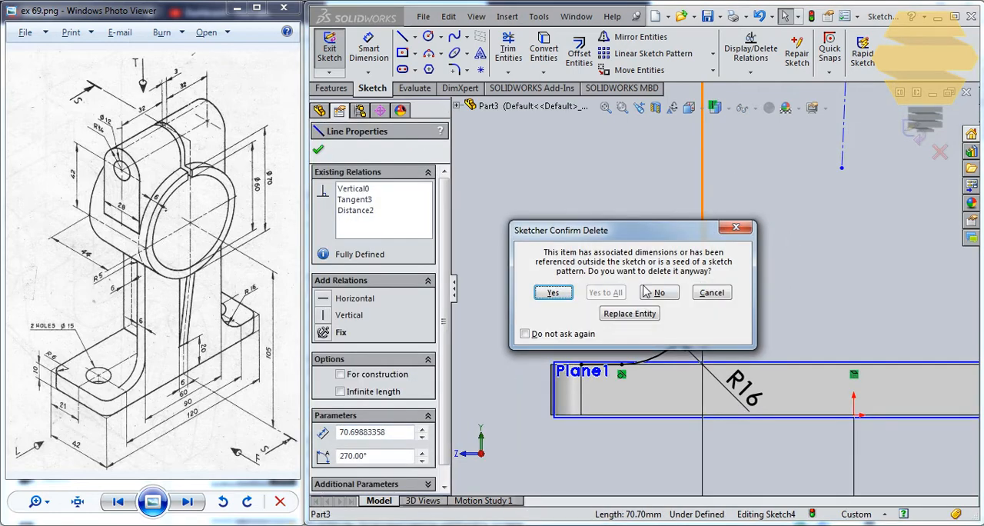
left_click(665, 293)
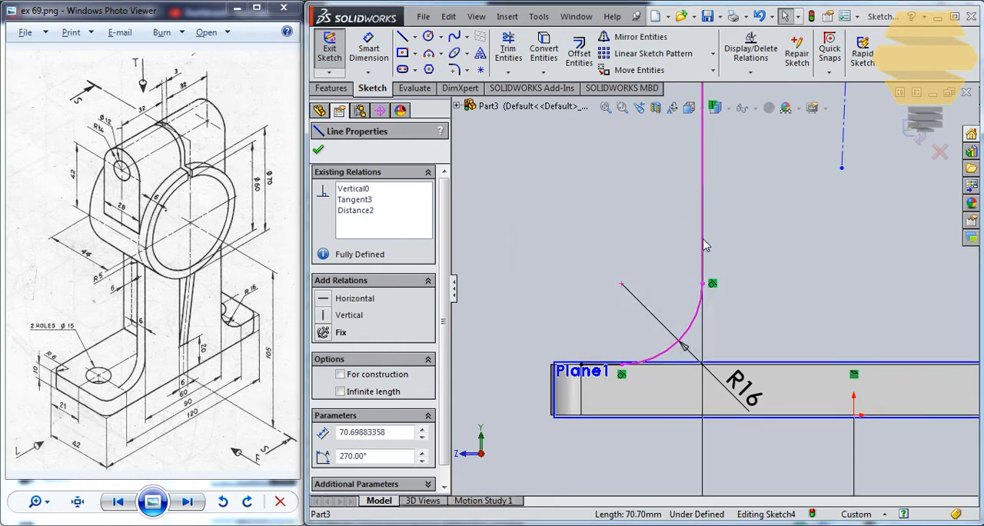
left_click(704, 244)
scroll(708, 235, "up", 1)
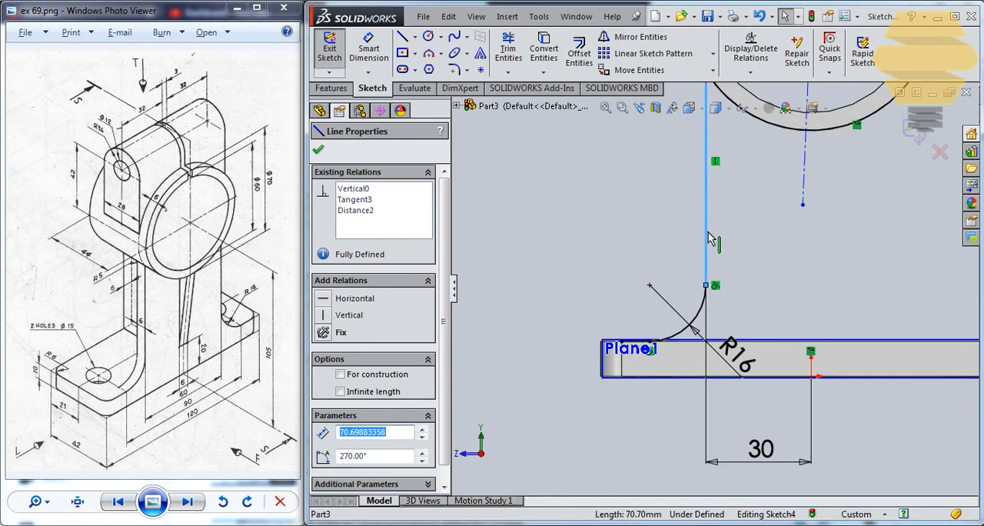
key("Escape")
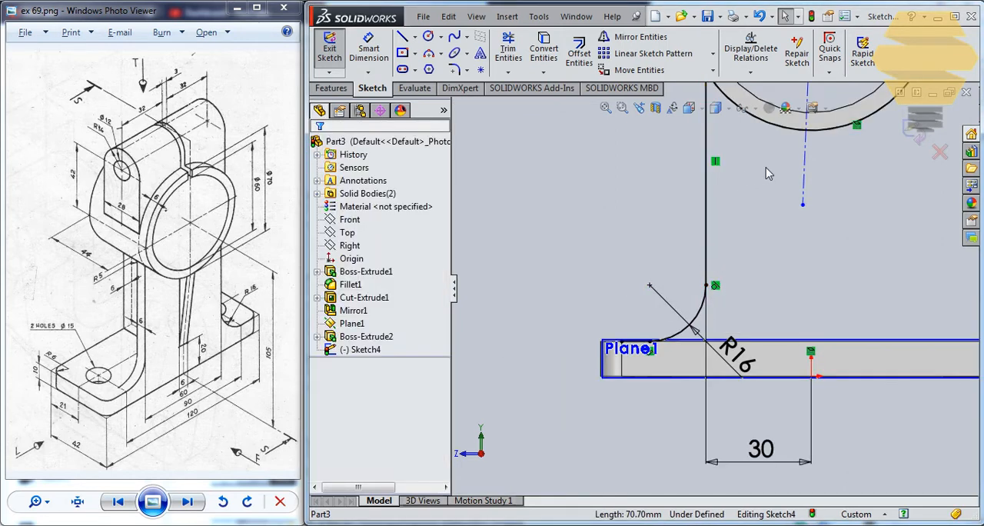
Try to mirror the vertical line and its 16 mm fillet arc with the slanted centerline included in the selection
middle_click_drag(766, 174, 717, 259, "ctrl")
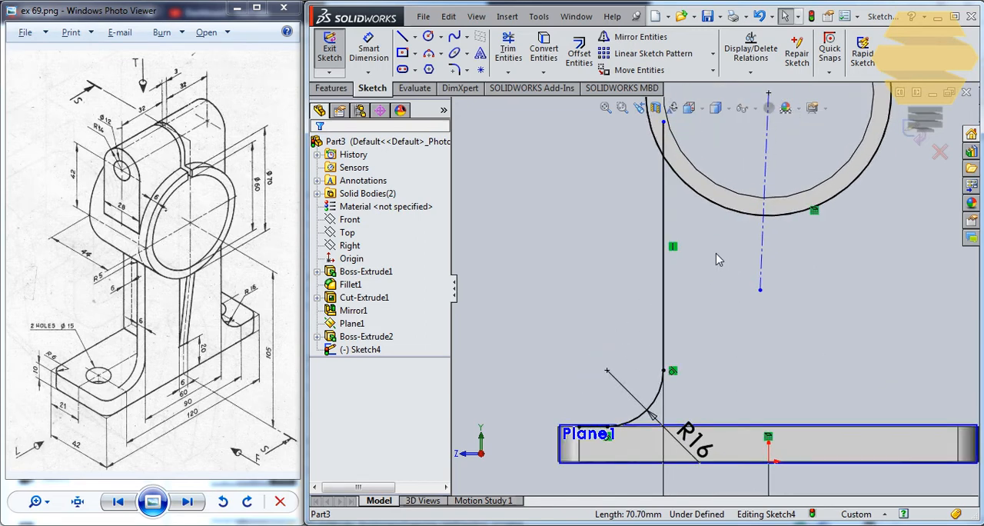
left_click(666, 197)
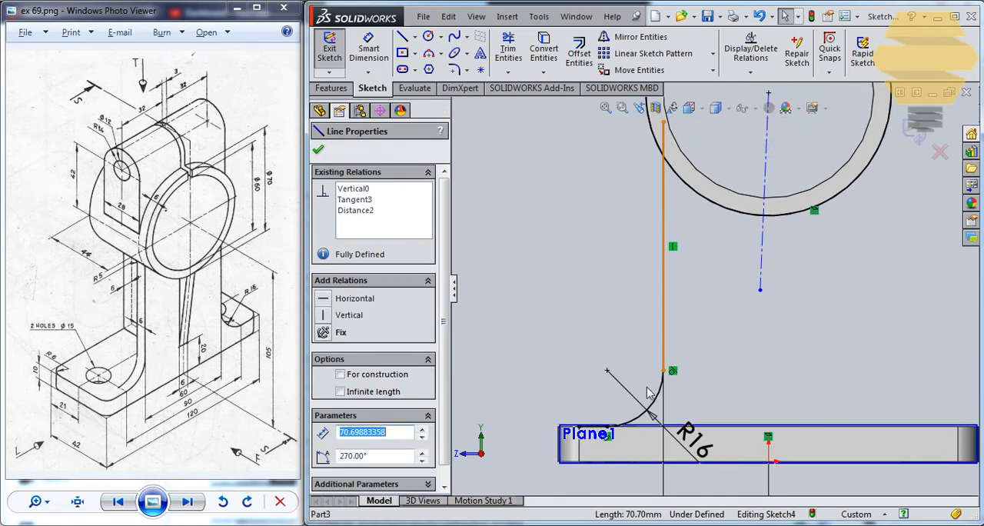
left_click(657, 402, "ctrl")
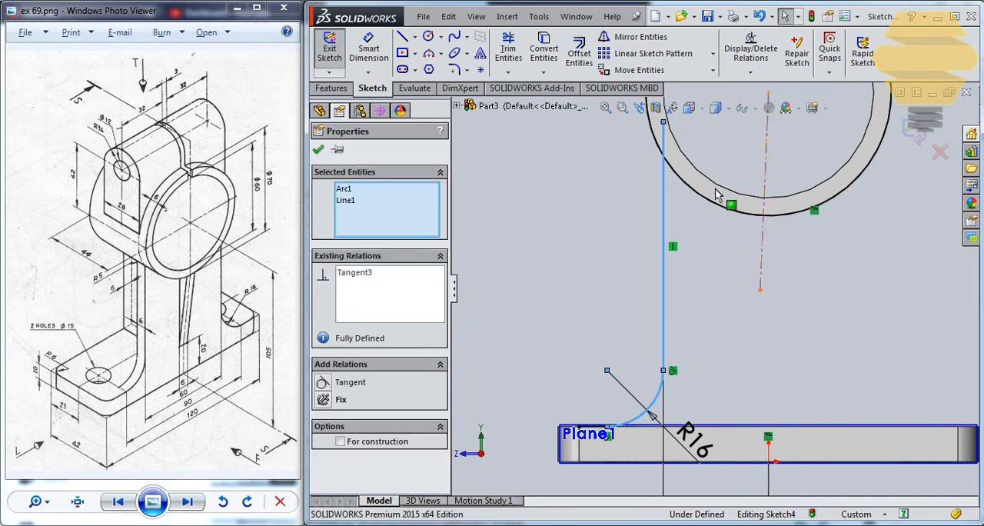
left_click(621, 40)
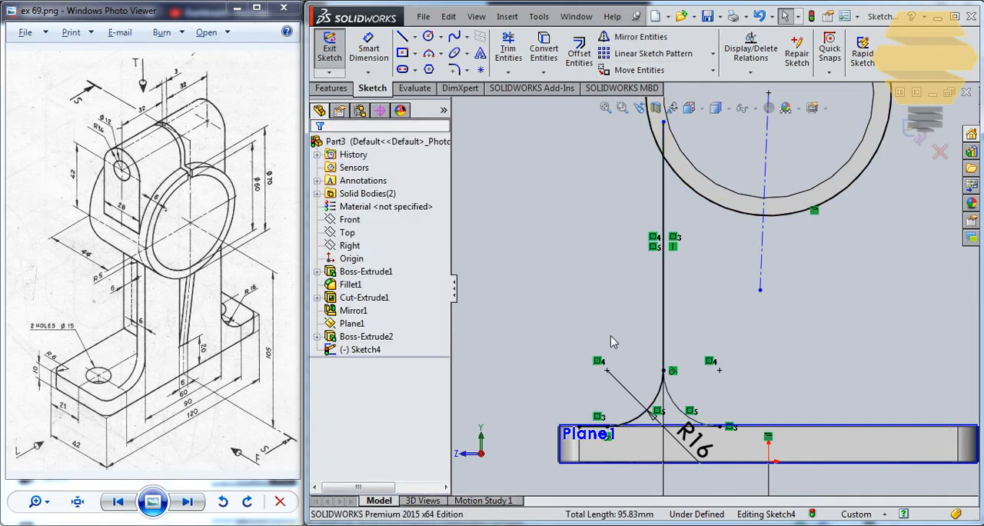
Undo the last mirror of the line and arc and clear the selection
key("F1")
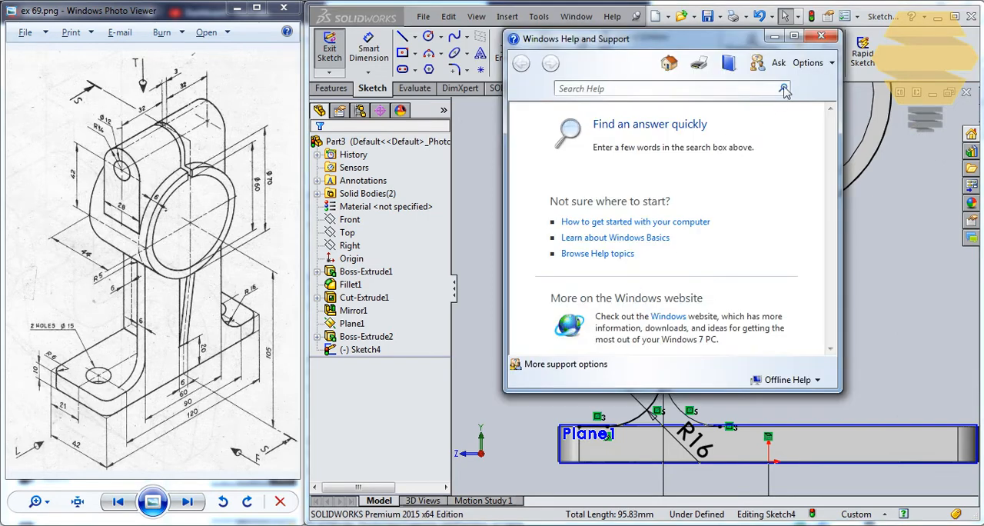
left_click(821, 36)
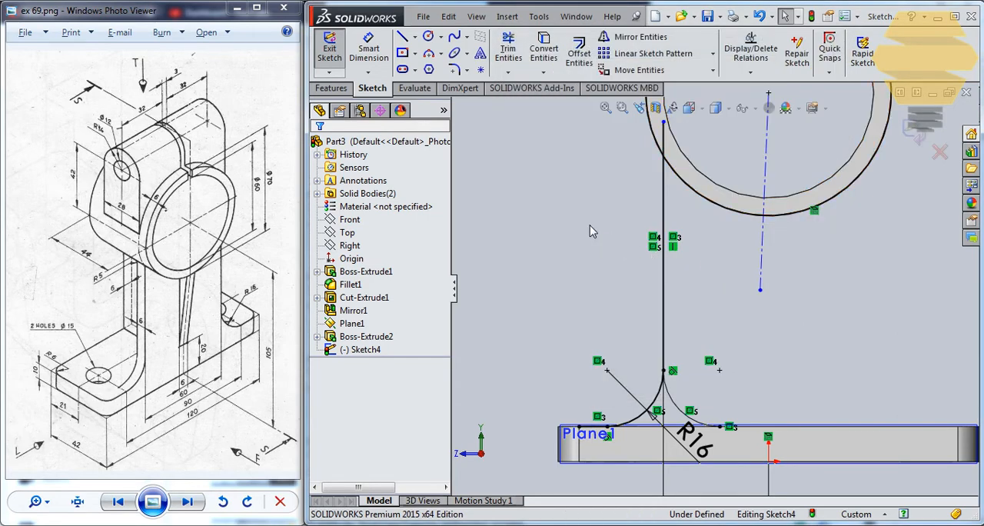
key("ctrl+z")
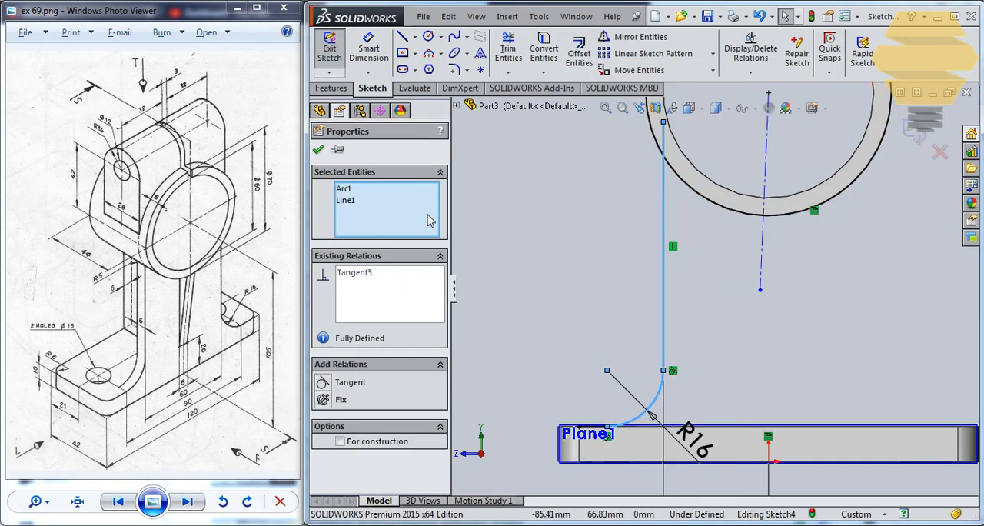
left_click(319, 150)
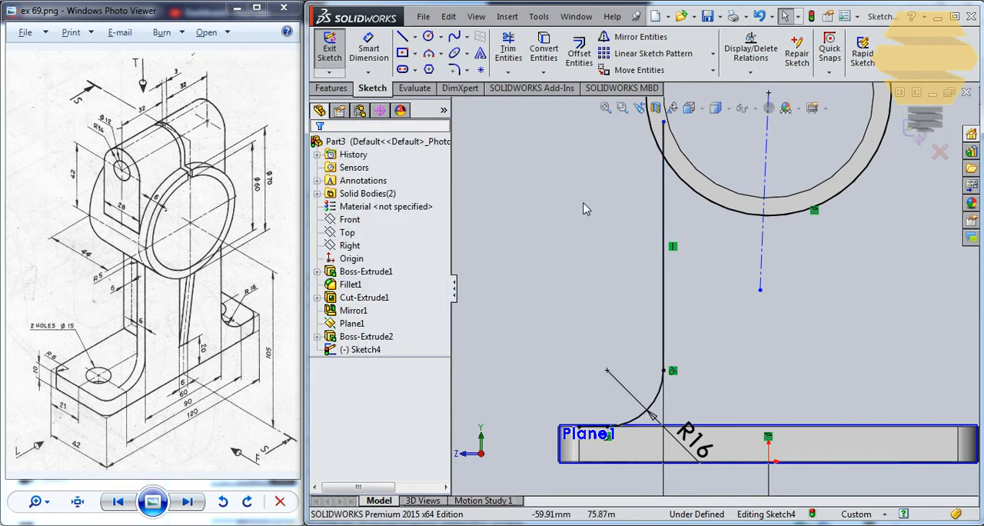
left_click(633, 38)
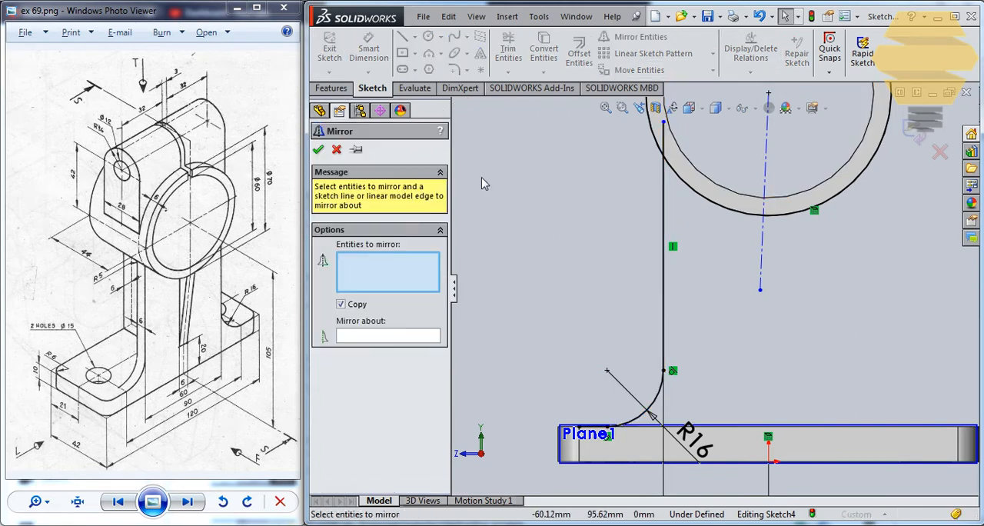
left_click(664, 289)
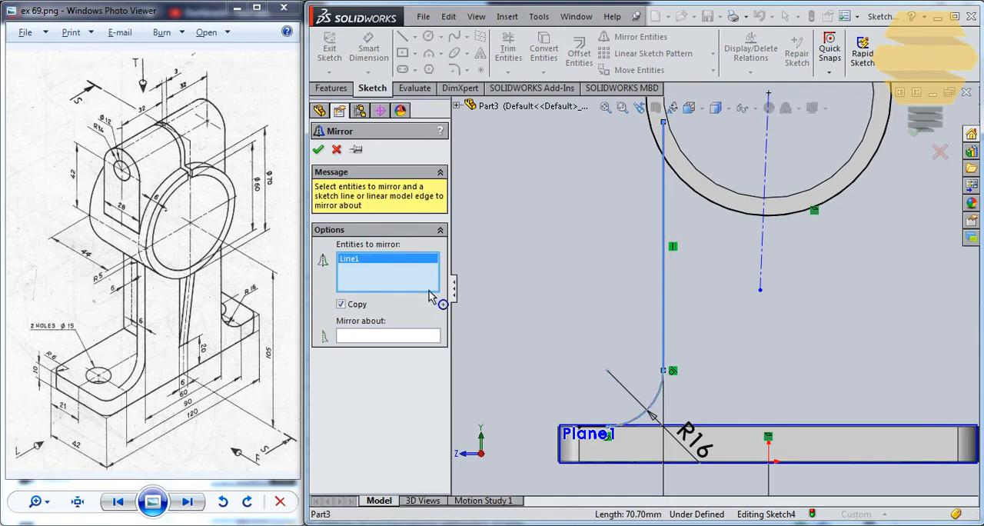
left_click(393, 336)
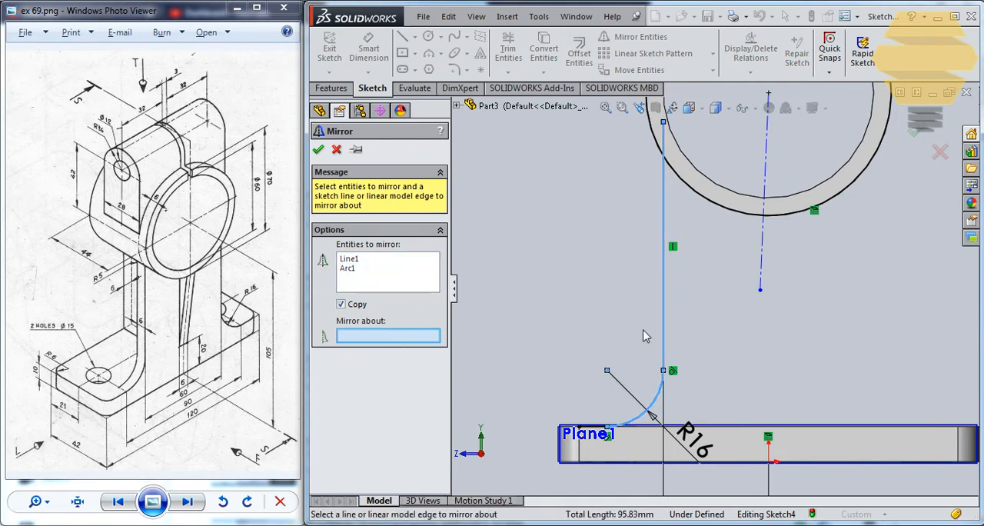
left_click(763, 269)
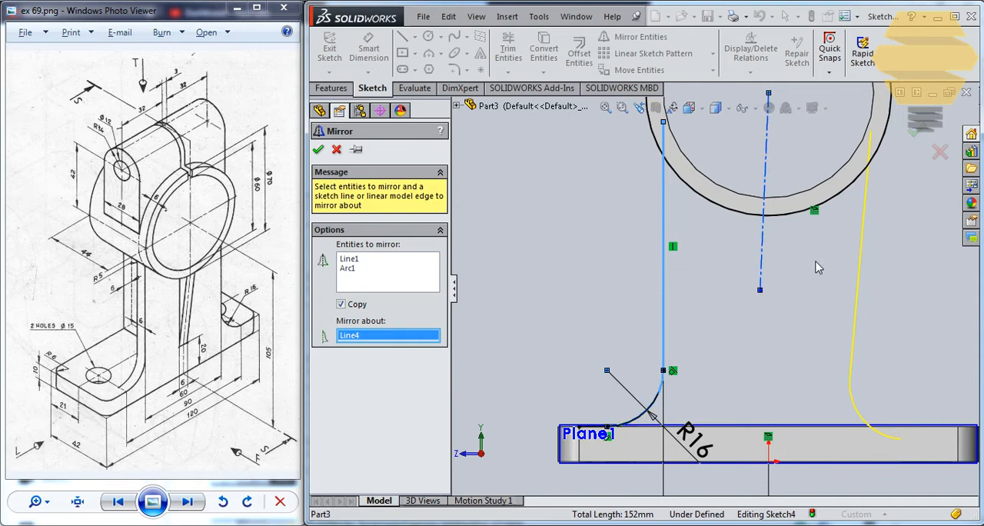
key("Escape")
Add a Vertical relation to the slanted centerline running down from the ring's centre
left_click(762, 274)
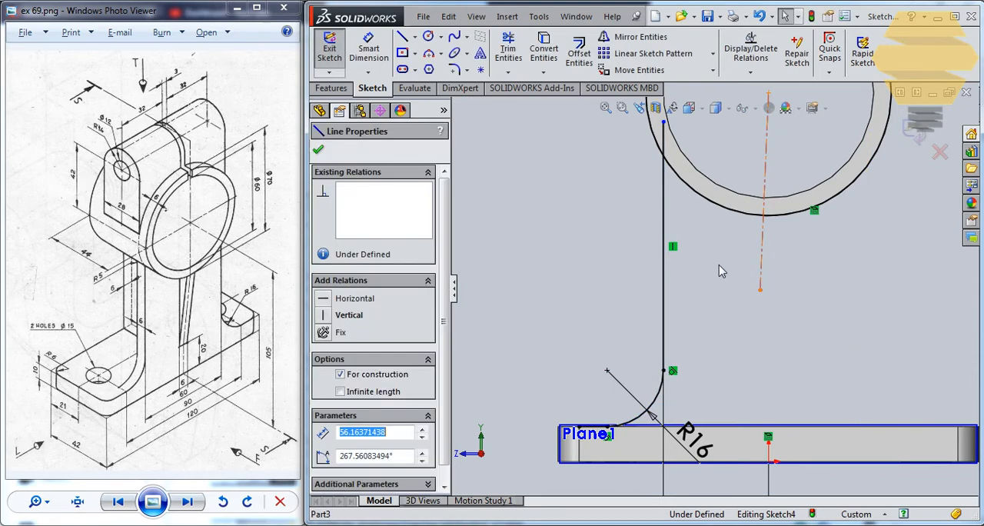
left_click(325, 315)
left_click(318, 149)
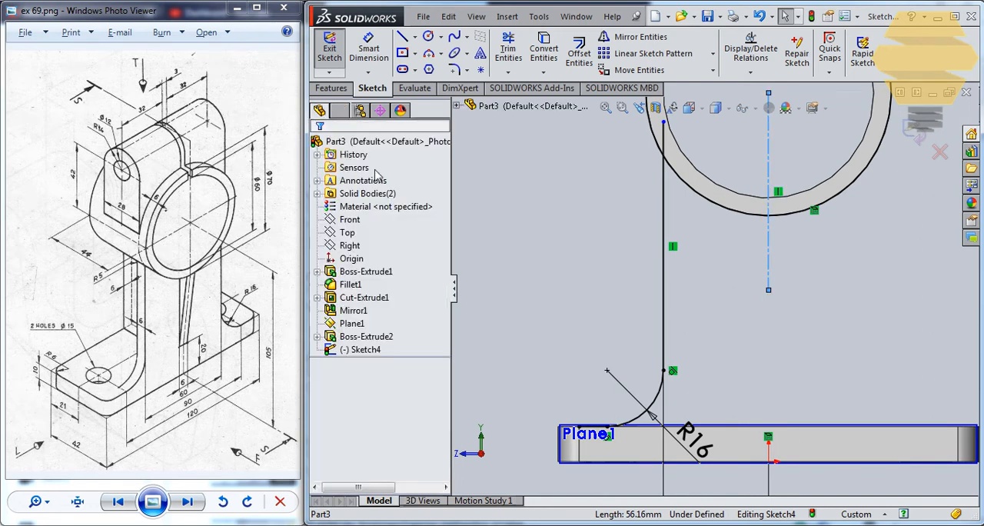
Mirror the vertical line and the 16 mm fillet arc about the vertical centerline, keeping the originals
left_click(642, 37)
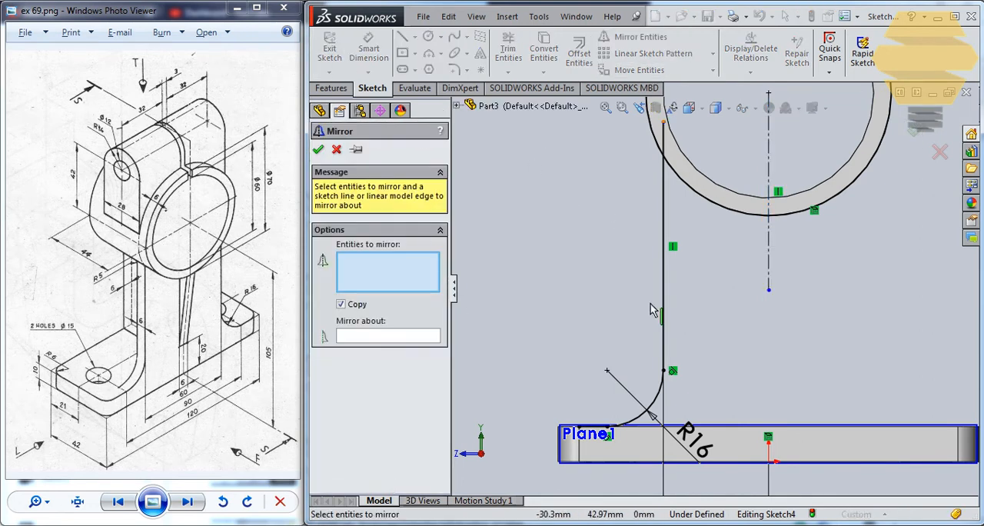
left_click(656, 393)
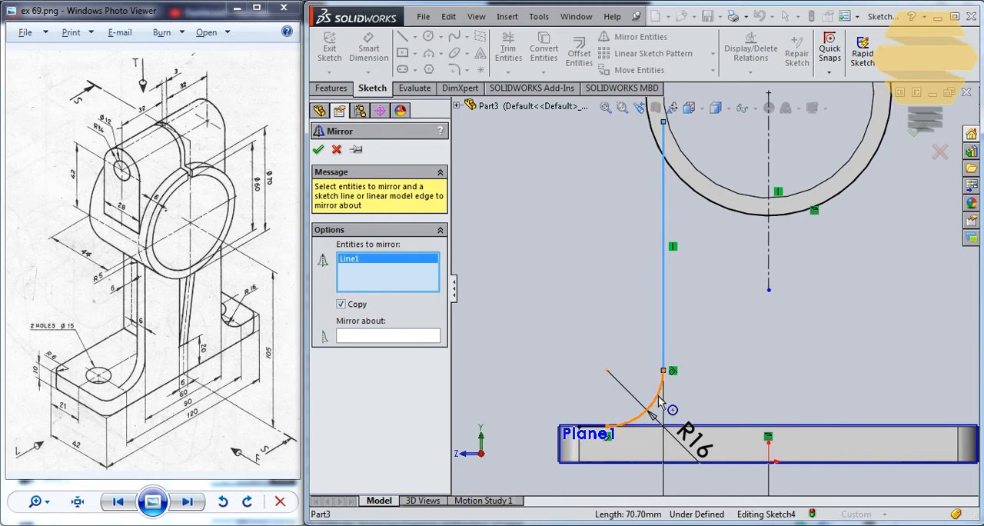
left_click(378, 339)
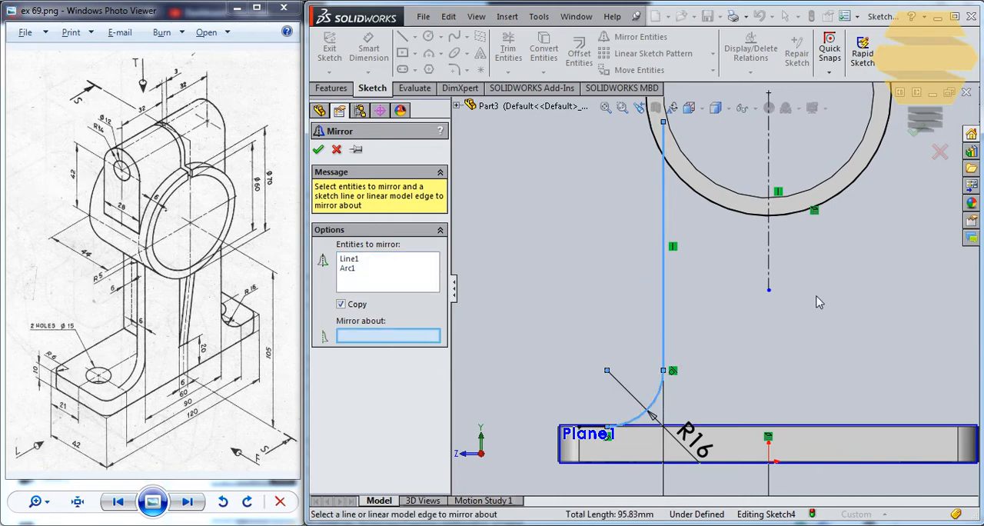
left_click(769, 254)
left_click(319, 150)
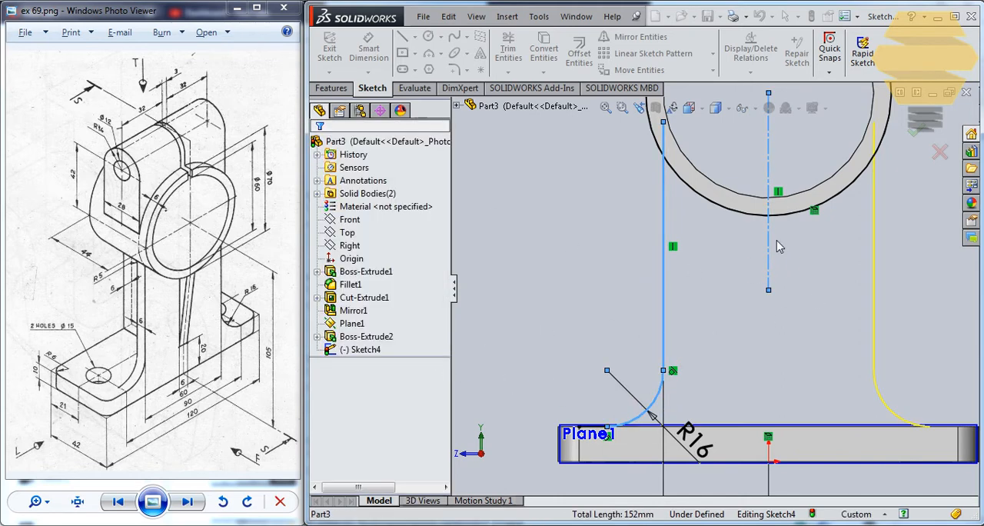
Exit the web sketch and hide the reference plane Plane1
scroll(718, 295, "up", 2)
scroll(792, 328, "down", 3)
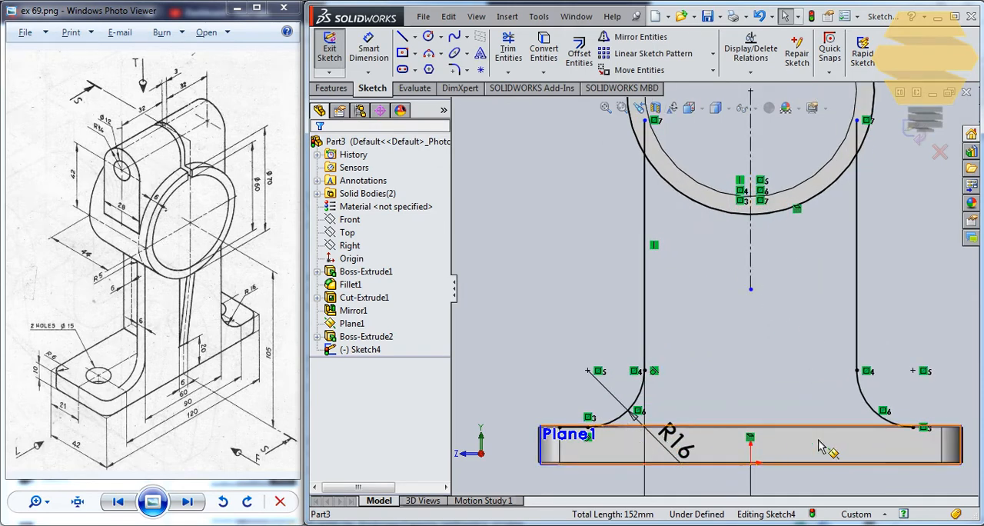
scroll(827, 450, "down", 3)
scroll(879, 379, "down", 5)
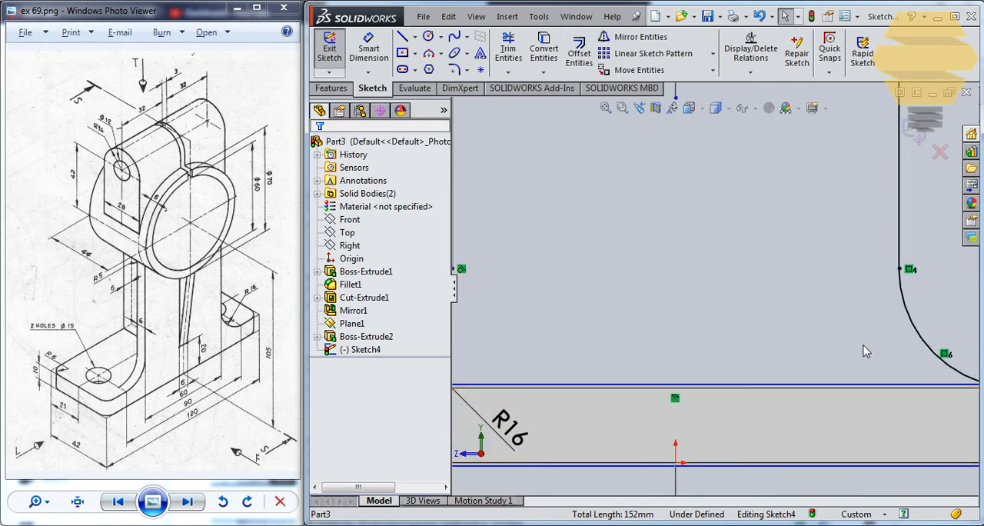
mouse_move(784, 341)
middle_mouse_down("ctrl")
mouse_move(650, 323)
mouse_move(915, 379)
middle_mouse_up("ctrl")
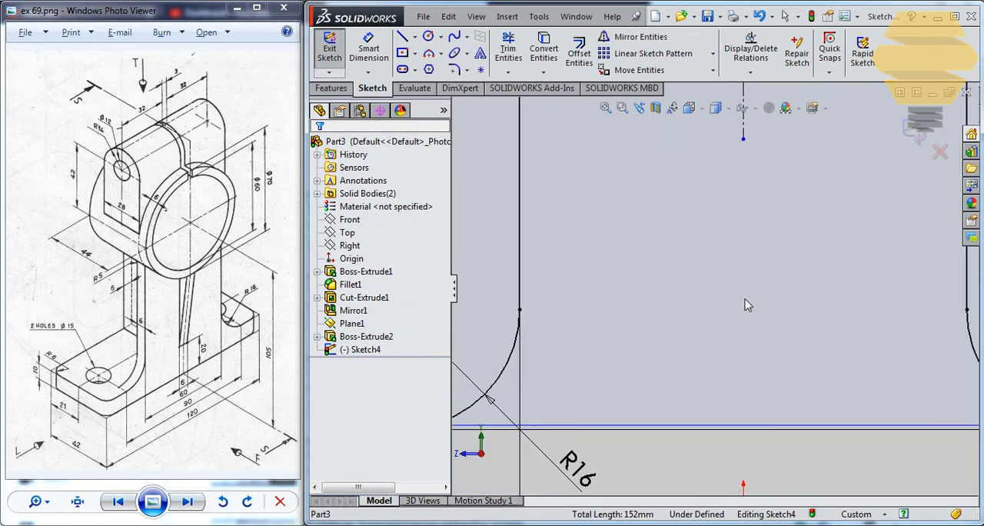
scroll(706, 278, "up", 4)
scroll(670, 274, "down", 5)
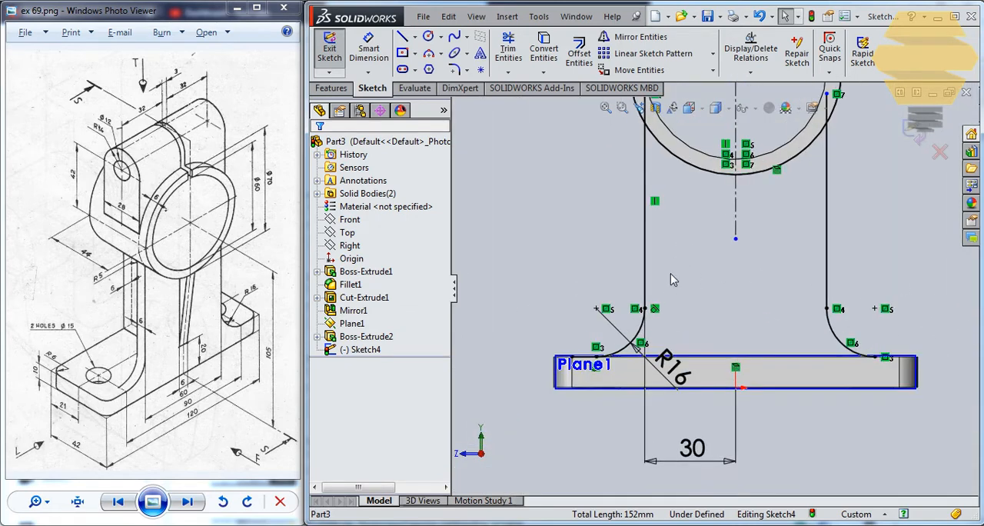
left_click(924, 139)
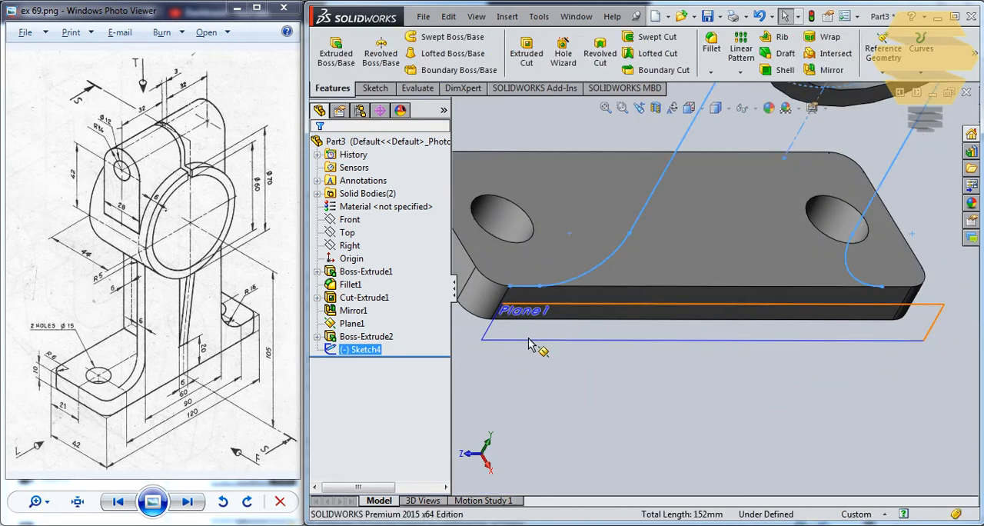
left_click(528, 339)
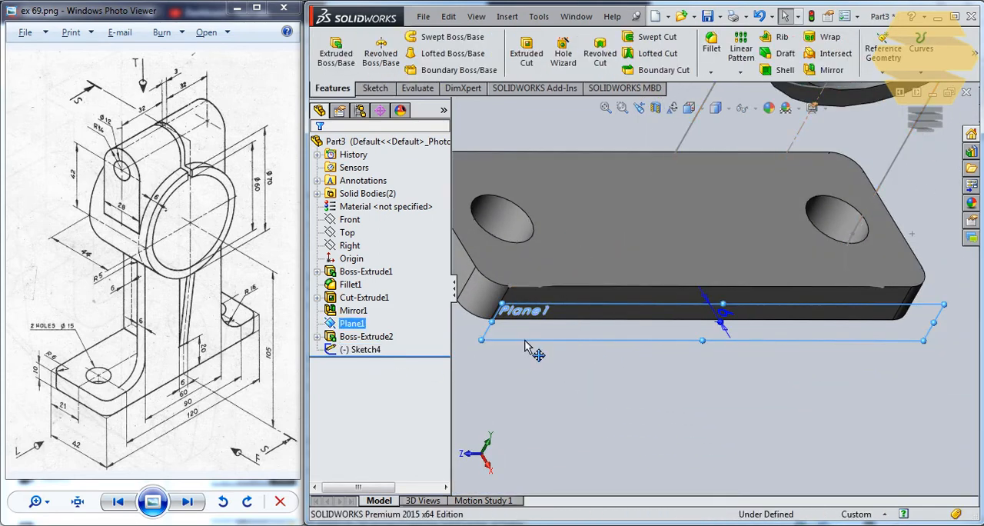
right_click(350, 323)
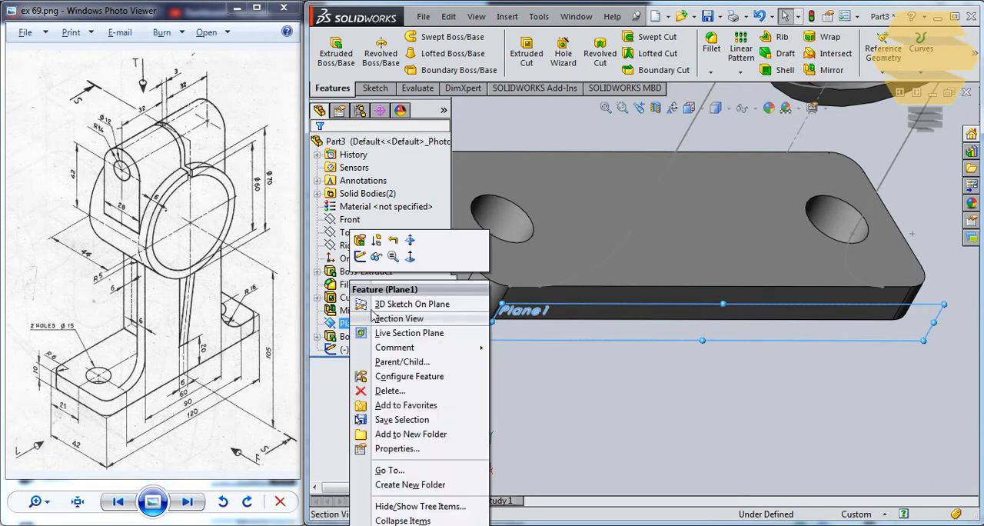
left_click(376, 255)
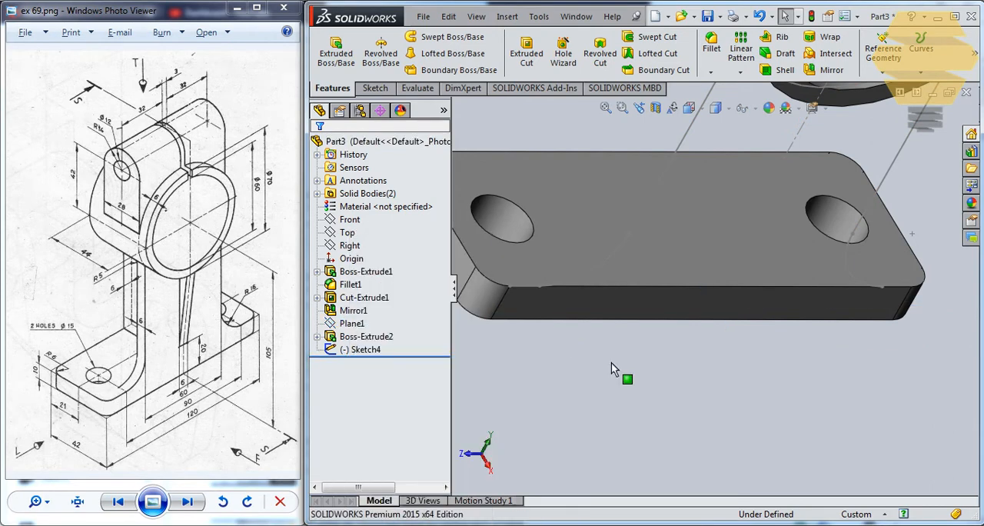
Reopen Sketch4 for editing and view it face-on at the base plate
right_click(371, 351)
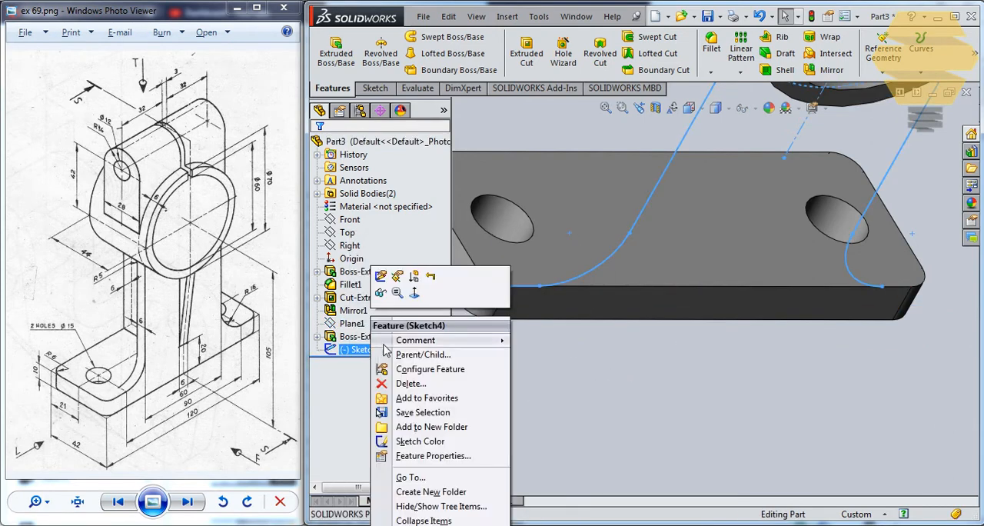
left_click(380, 280)
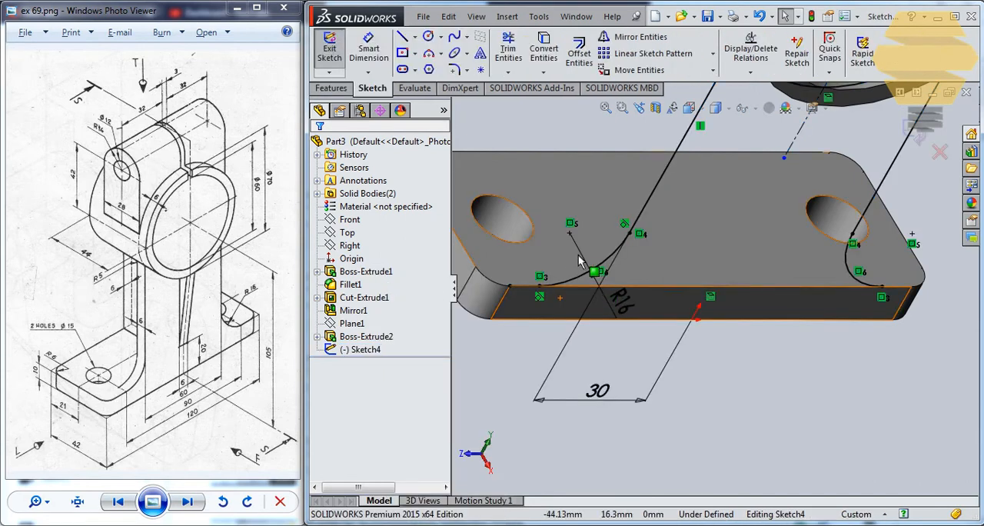
key("ctrl+8")
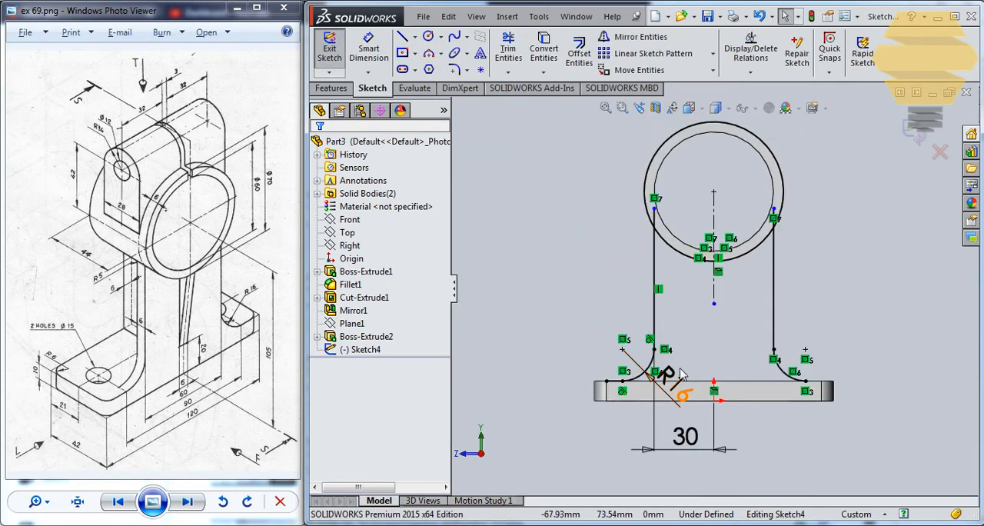
scroll(661, 369, "down", 4)
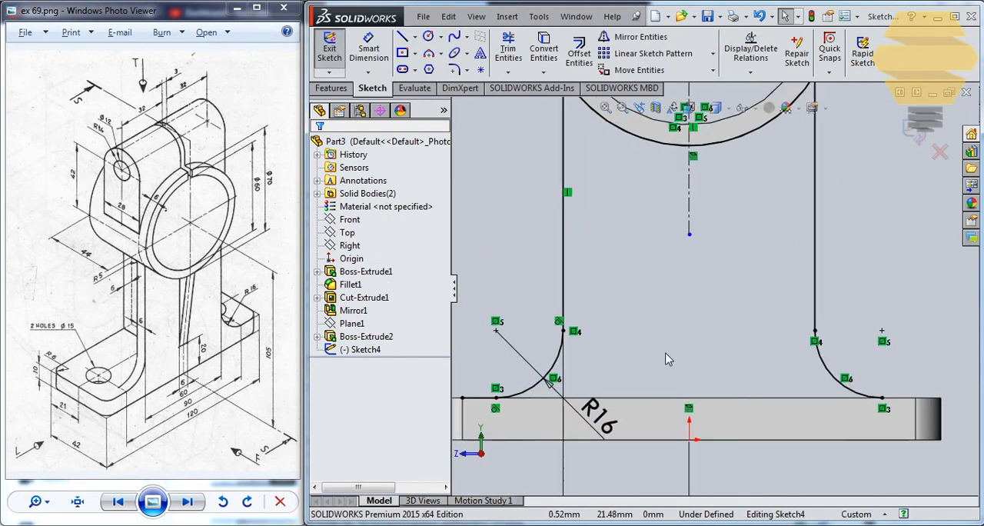
Try deleting the short horizontal line on the plate's upper edge beside the R16 arc, and undo the deletion
left_click(486, 398)
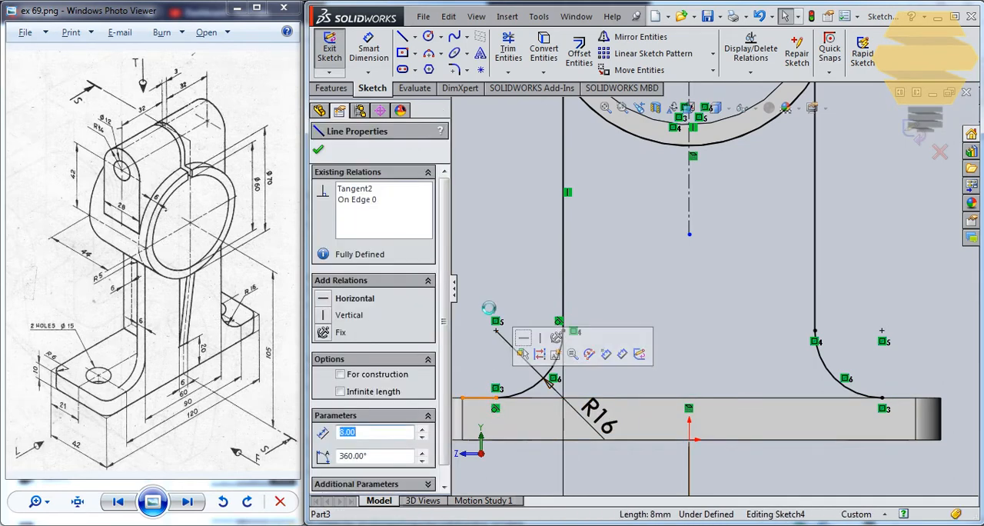
key("Delete")
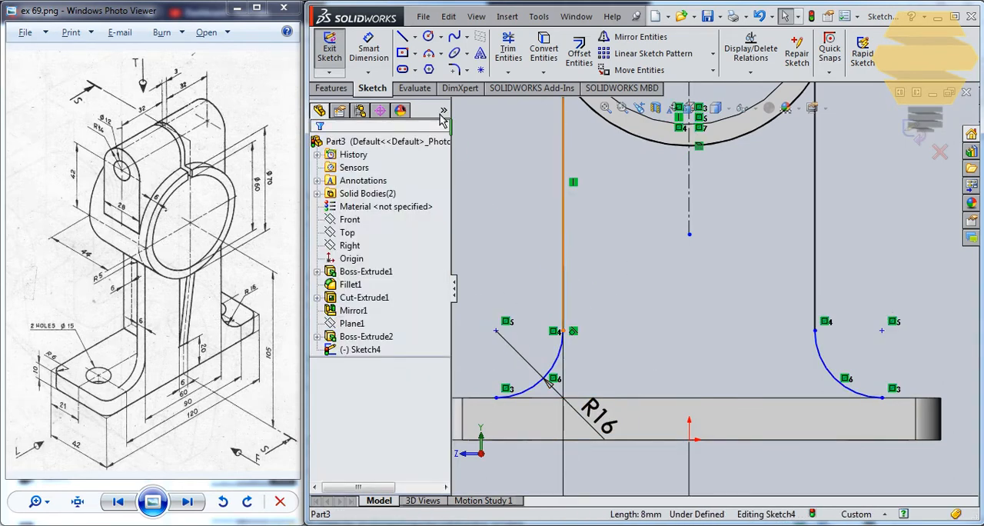
key("ctrl+z")
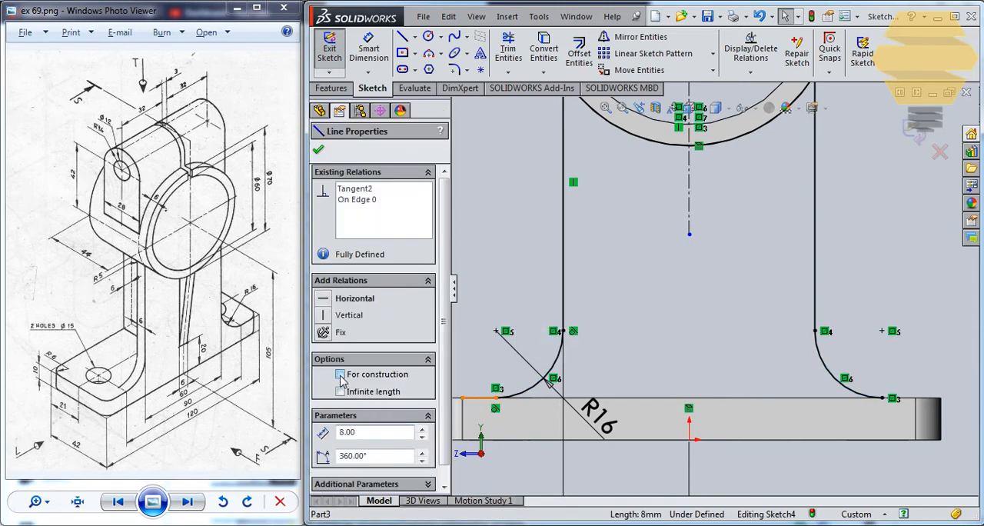
key("Escape")
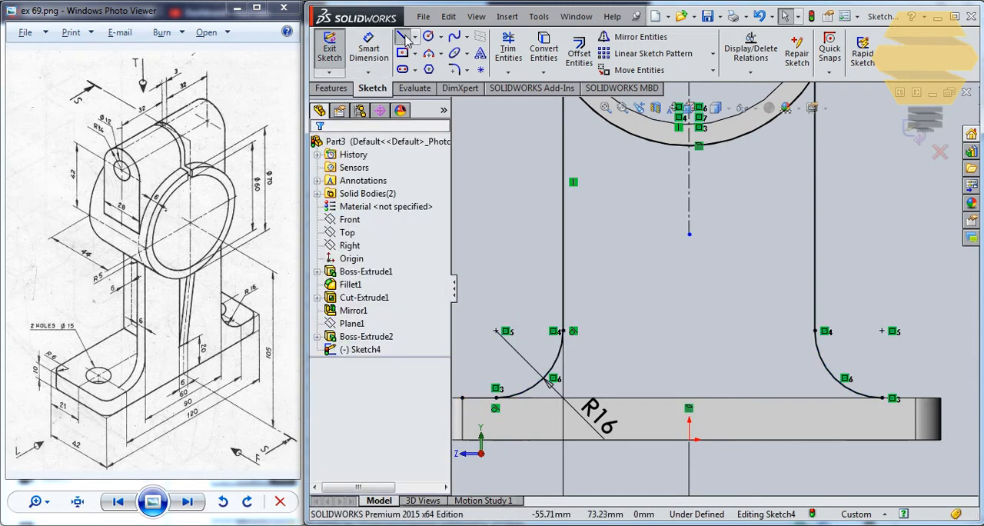
Close the web profile's base with a horizontal line joining the lower ends of both R16 arcs along the plate's upper edge
left_click(404, 38)
left_click(499, 398)
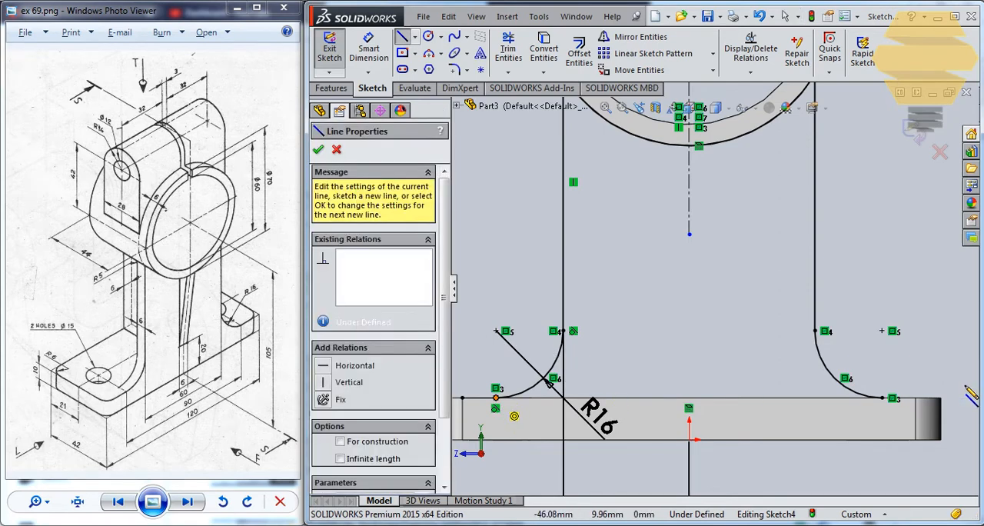
left_click(884, 398)
scroll(699, 239, "up", 3)
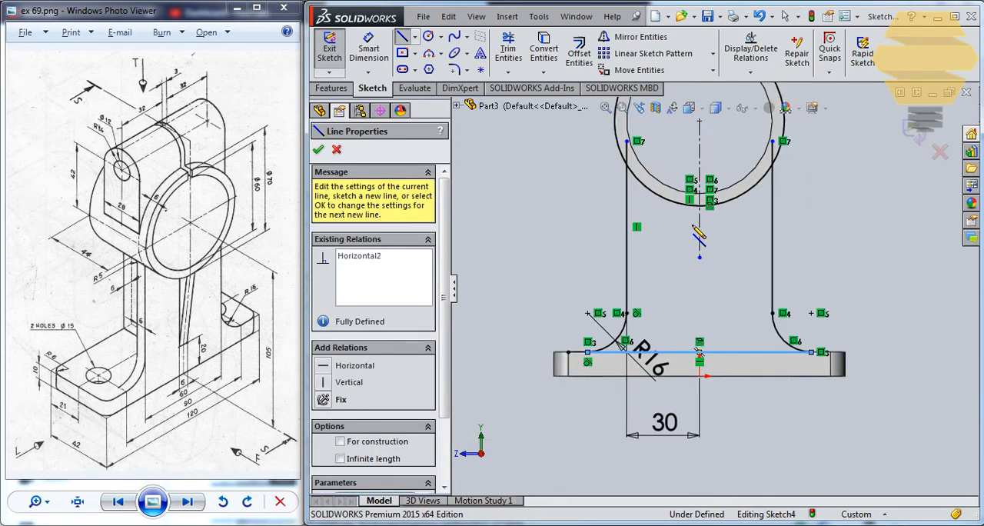
scroll(651, 151, "down", 3)
key("Escape")
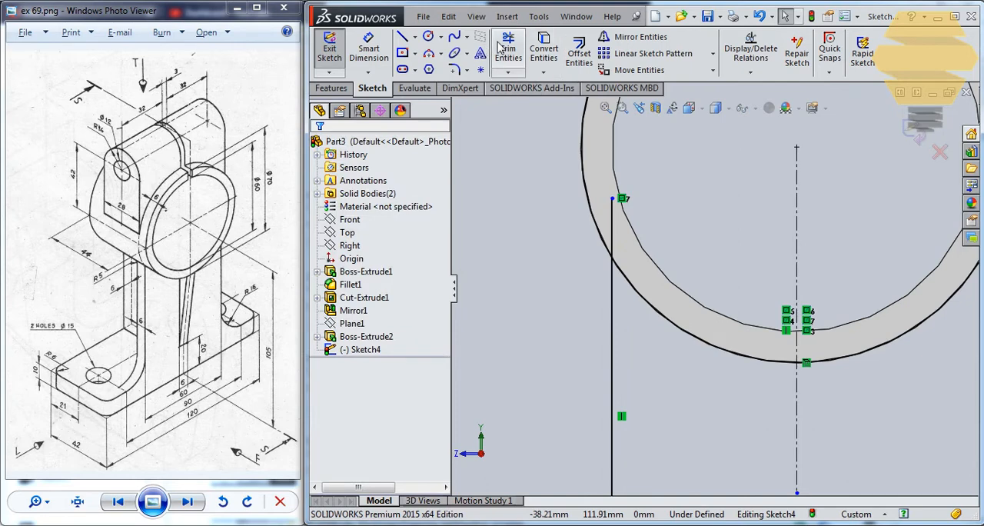
Trim the upper ends of both vertical web lines back to the ring's outer arc
left_click(507, 52)
left_click_drag(562, 230, 638, 219)
scroll(829, 245, "down", 1)
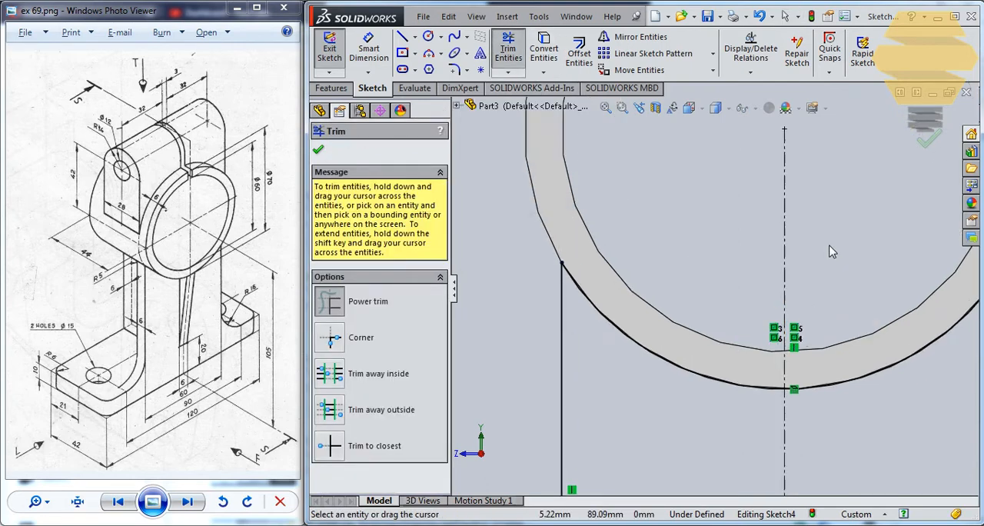
scroll(831, 250, "up", 2)
scroll(837, 265, "up", 1)
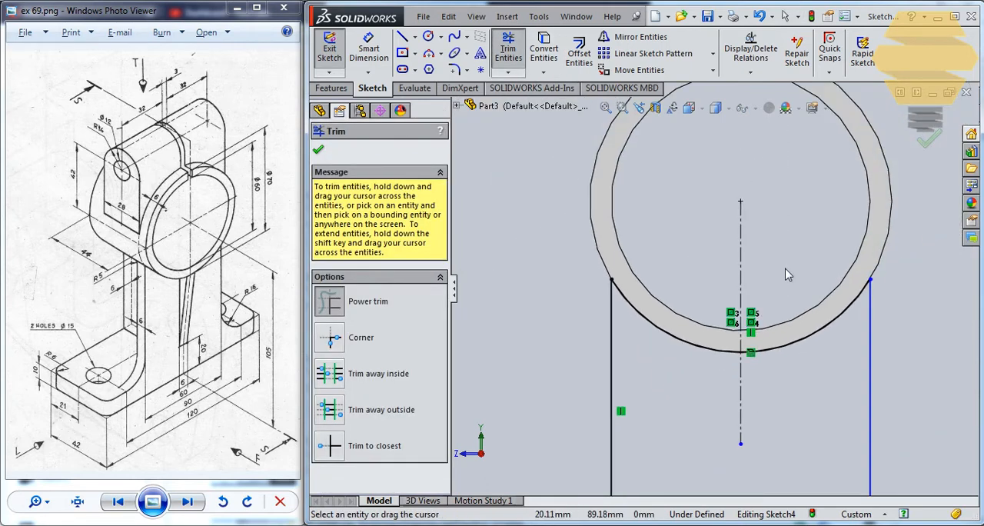
scroll(726, 280, "up", 4)
key("Escape")
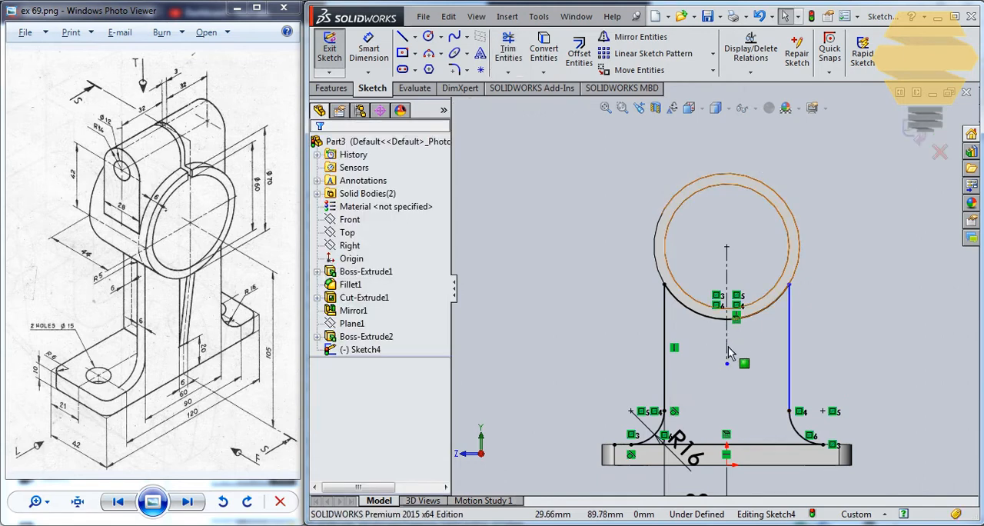
Try to dimension the distance between the two vertical web lines
left_click(369, 47)
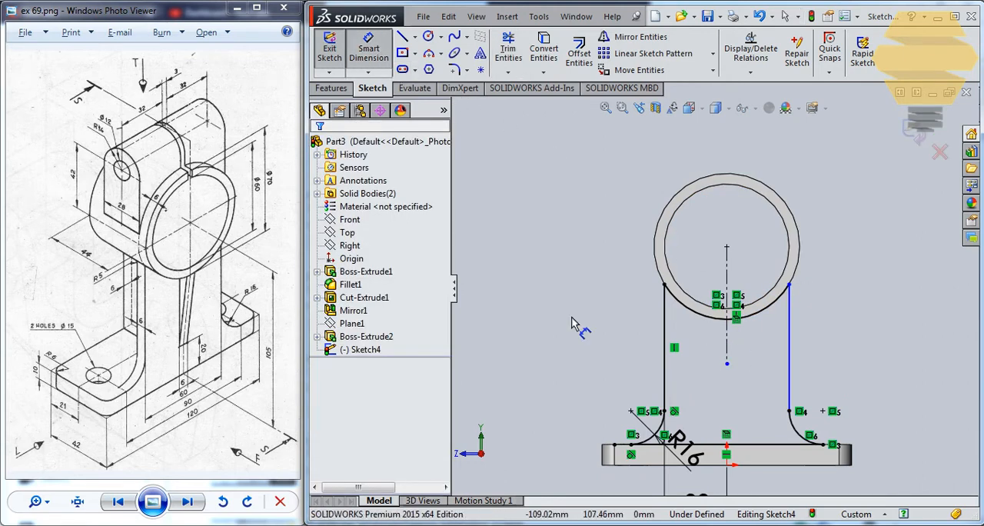
left_click(664, 322)
left_click(788, 332)
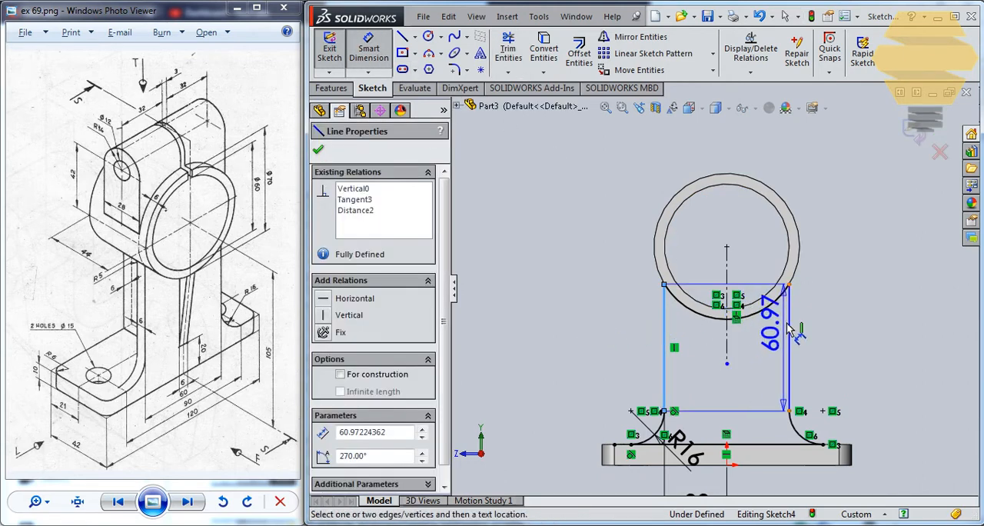
left_click(740, 163)
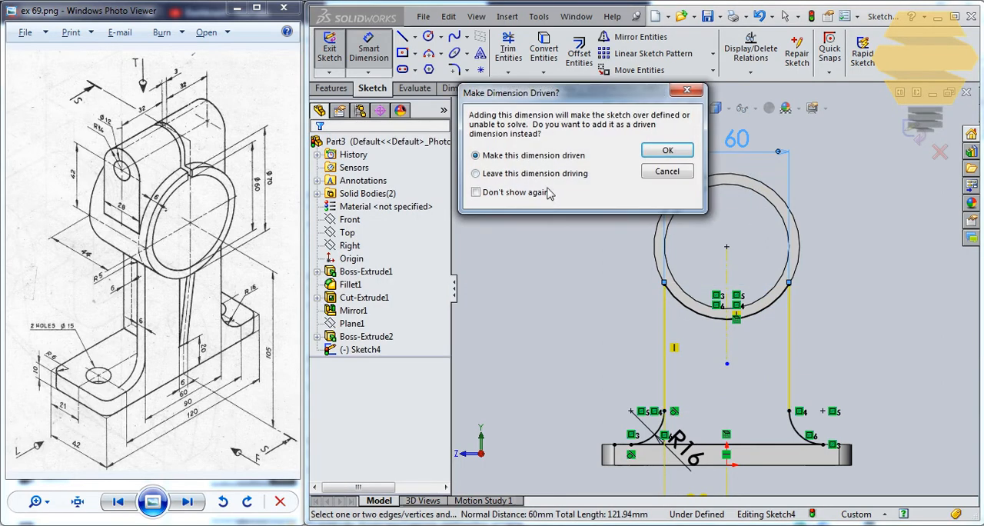
left_click(667, 171)
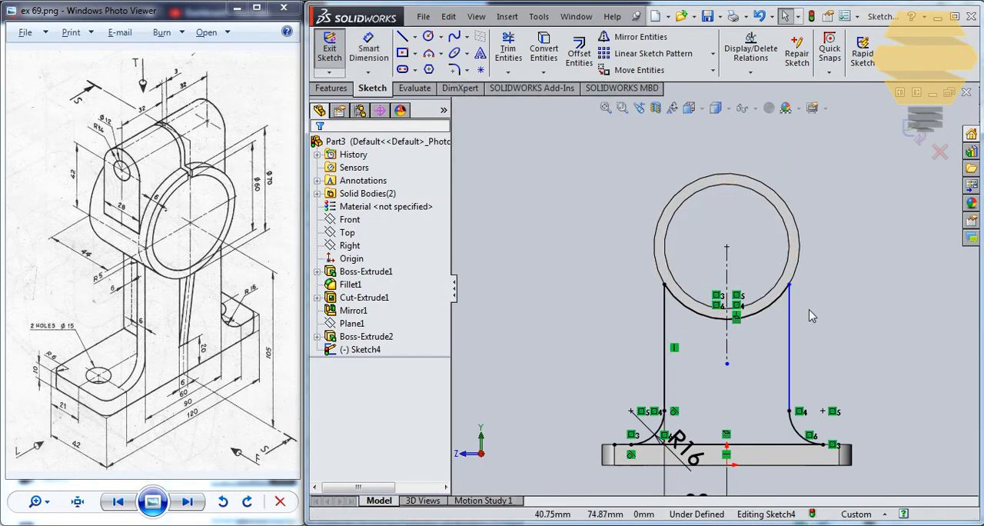
Shift the mirrored line's upper endpoint along the ring's arc, constrain the line as vertical, and exit the web sketch
scroll(811, 316, "up", 1)
scroll(734, 370, "down", 2)
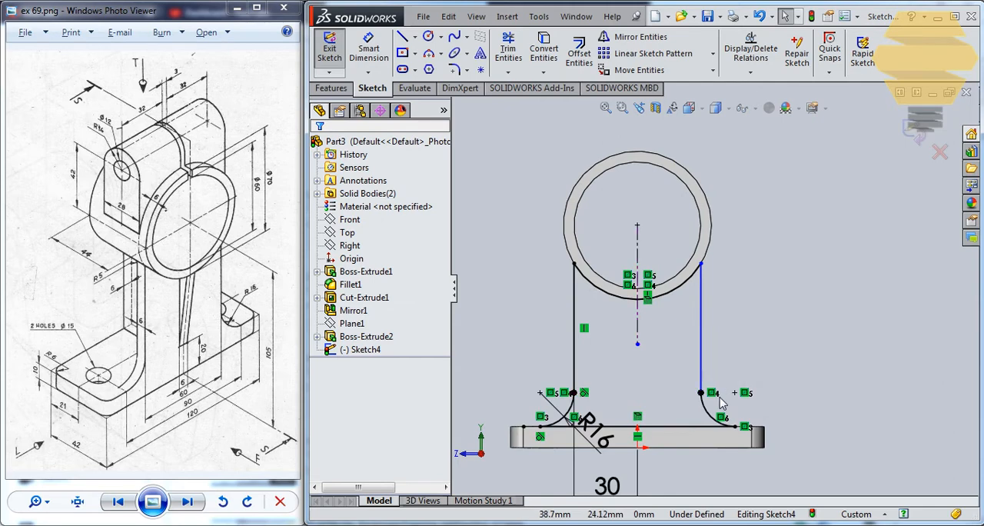
scroll(715, 400, "down", 3)
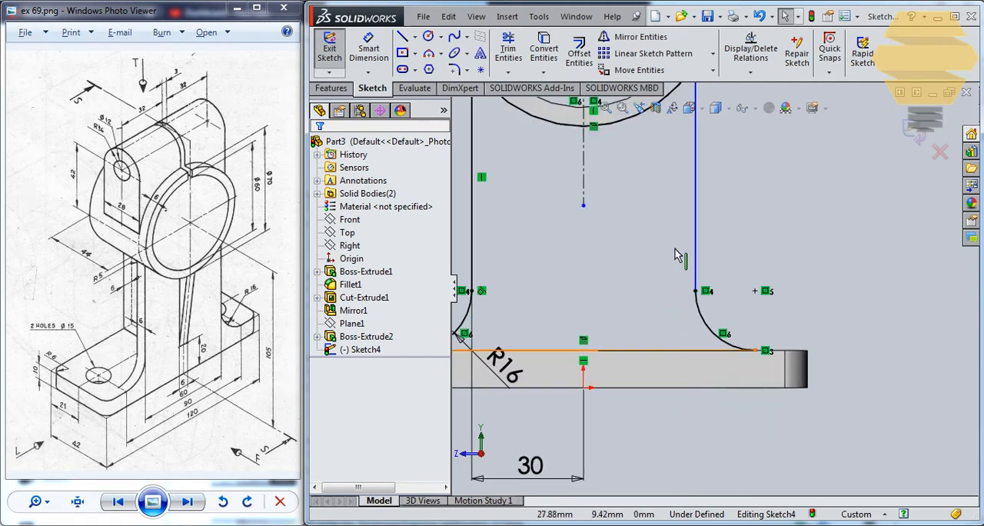
left_click(696, 291)
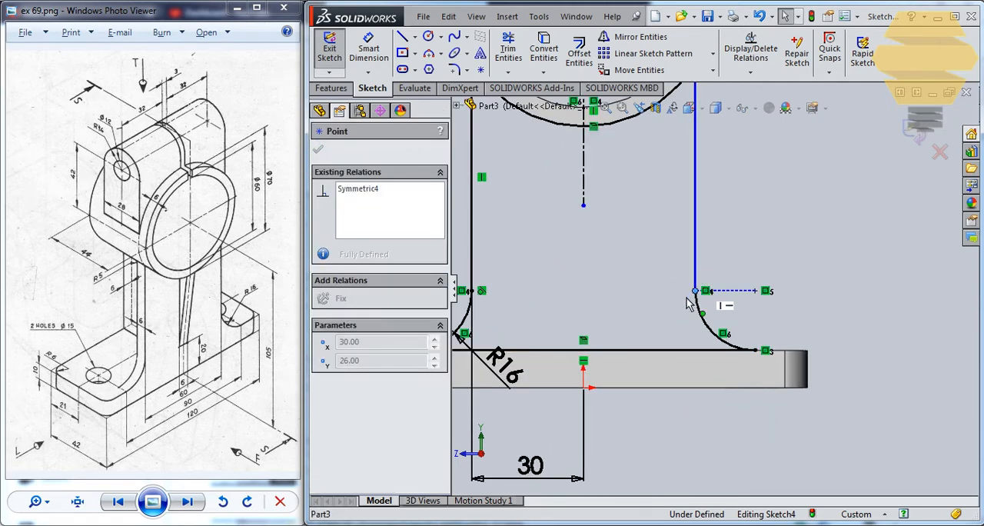
scroll(690, 304, "up", 3)
key("Escape")
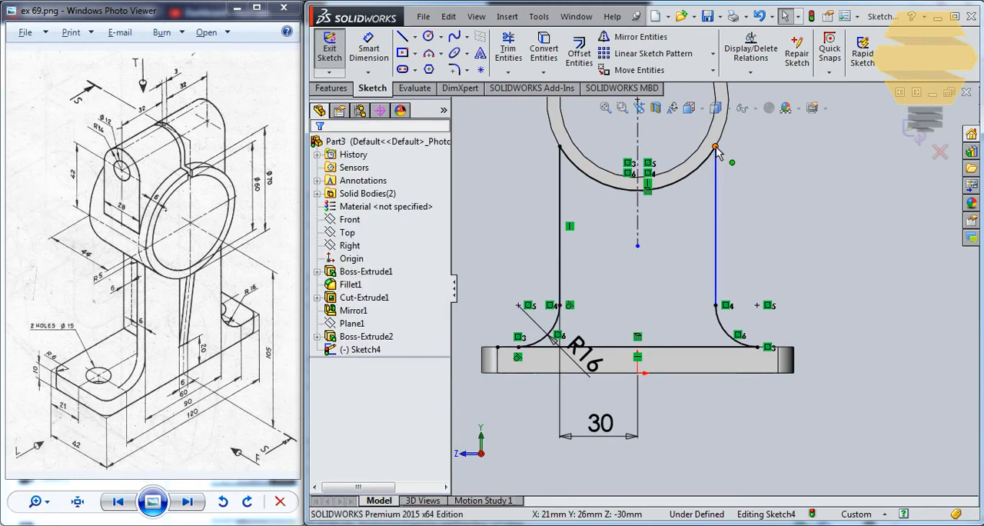
left_click_drag(716, 146, 699, 165)
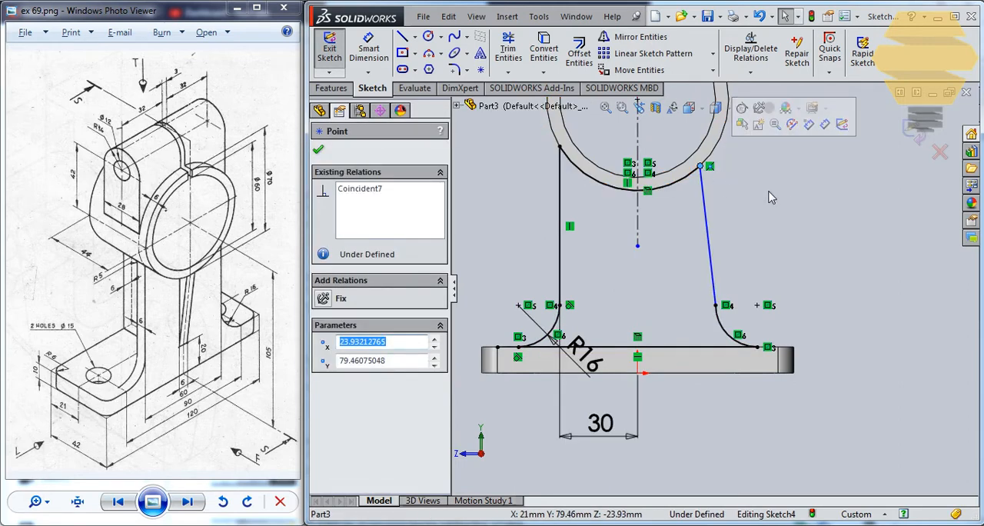
left_click(772, 198)
left_click(704, 203)
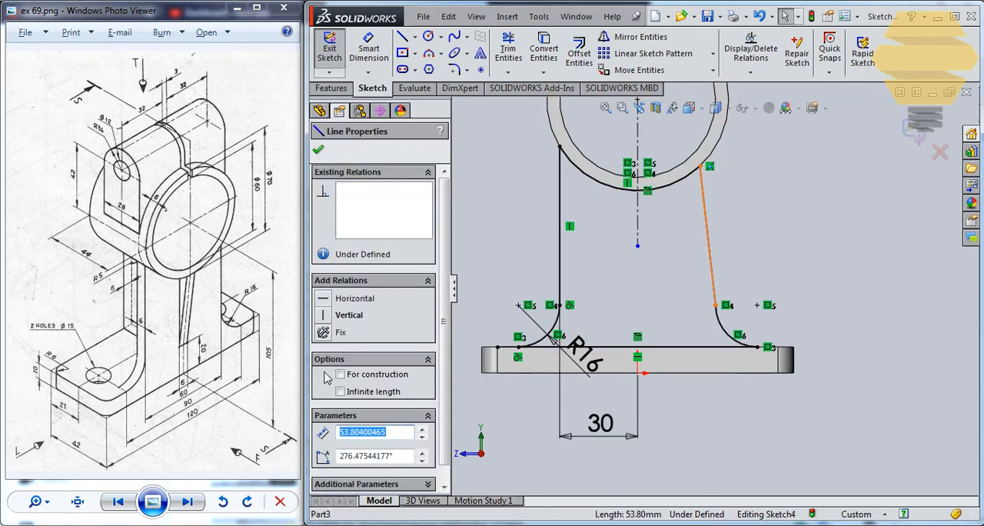
left_click(323, 317)
left_click(844, 224)
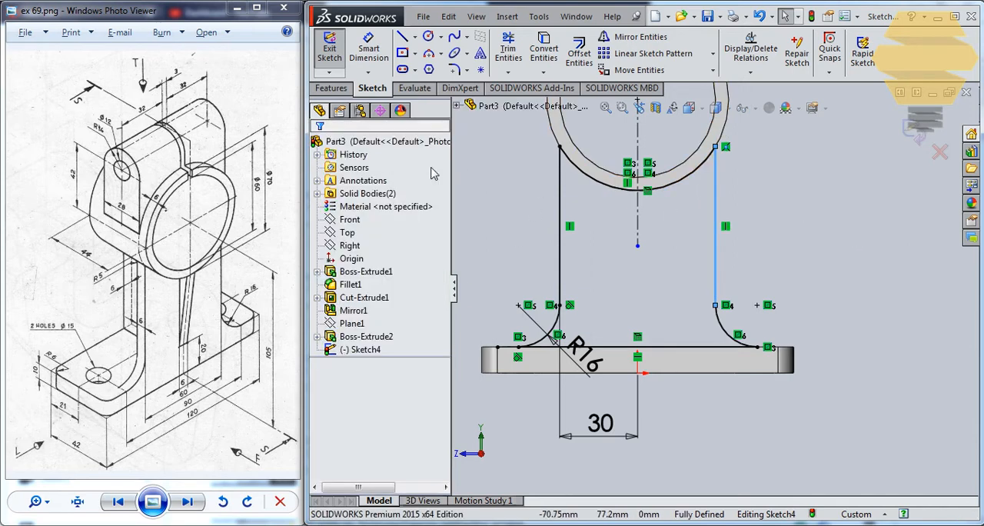
left_click(922, 135)
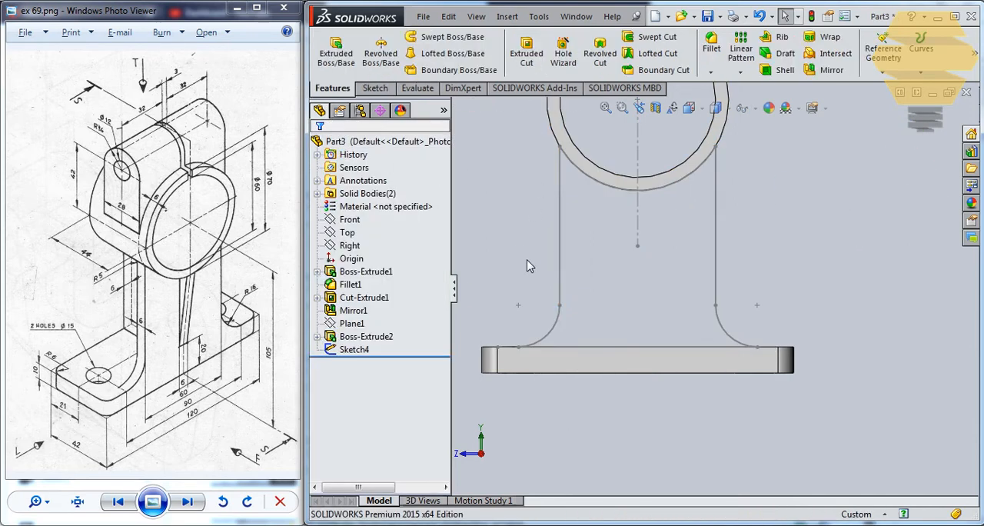
Extrude the web sketch as a merged blind boss 44 mm deep in the reversed direction
left_click(559, 206)
left_click(336, 53)
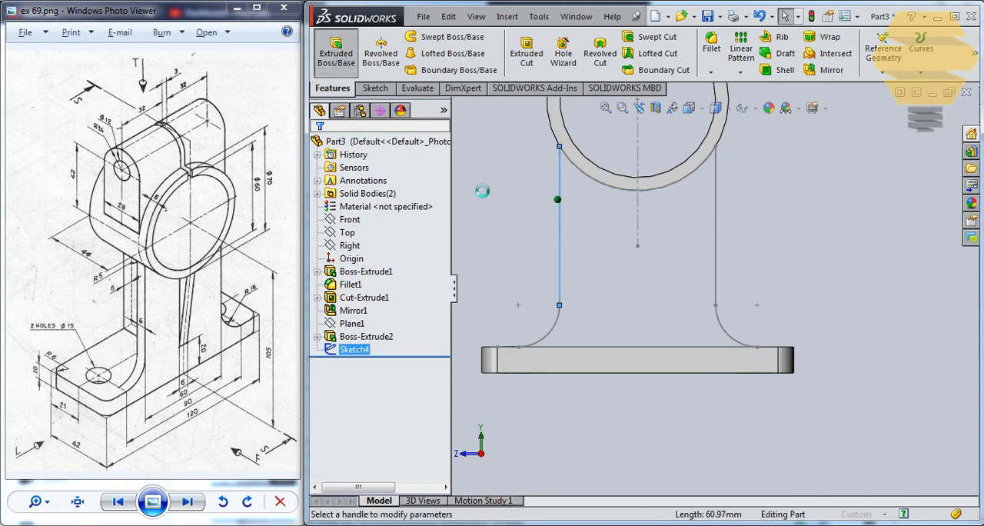
middle_click_drag(552, 272, 586, 349)
left_click(323, 233)
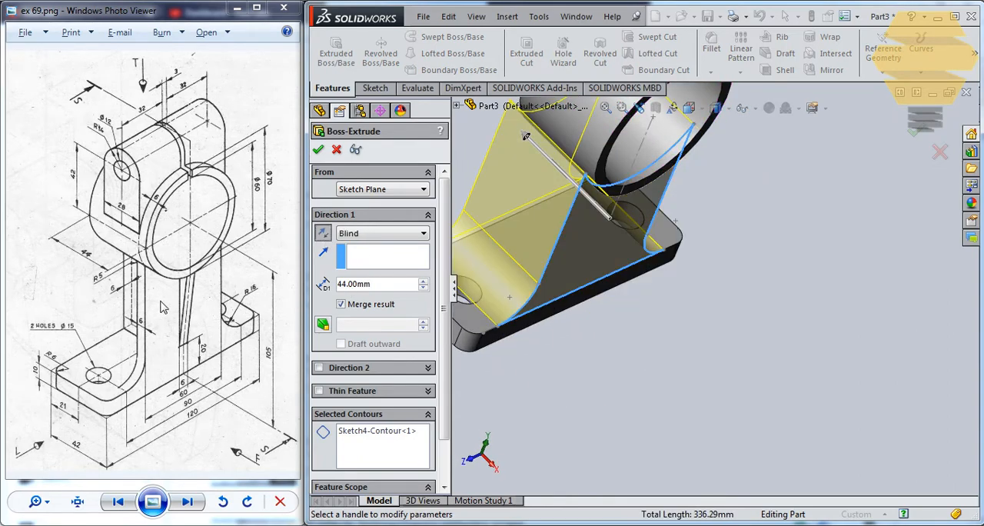
key("Return")
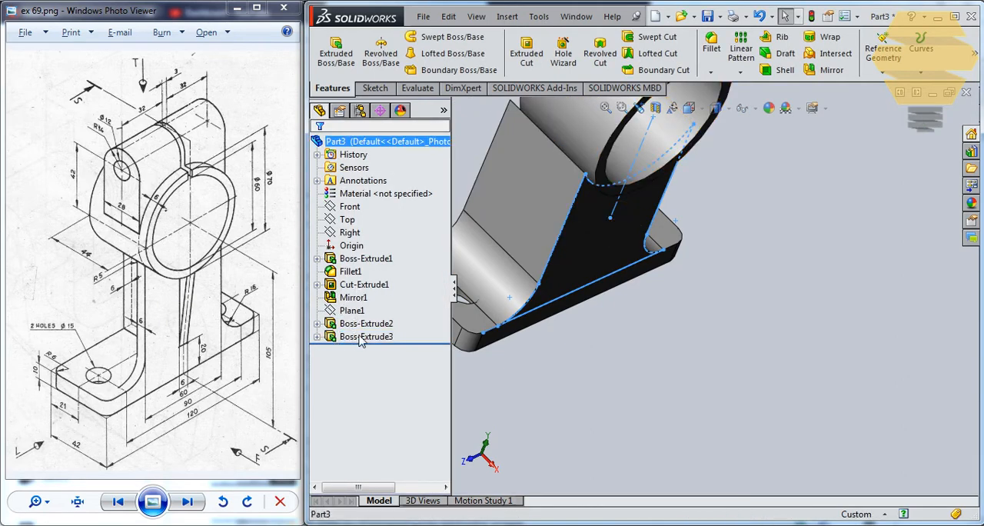
Edit the web extrusion and set its depth to 6 mm
right_click(366, 336)
left_click(358, 275)
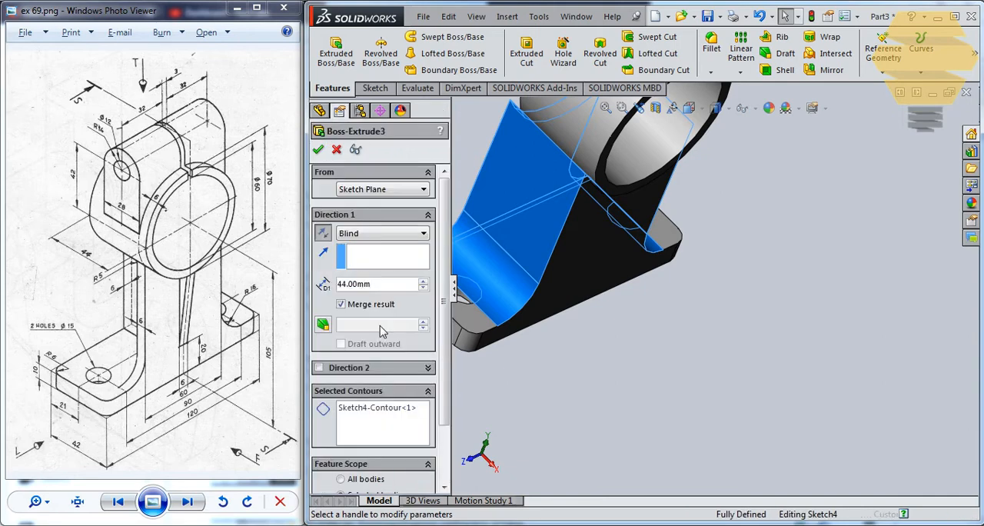
type("6")
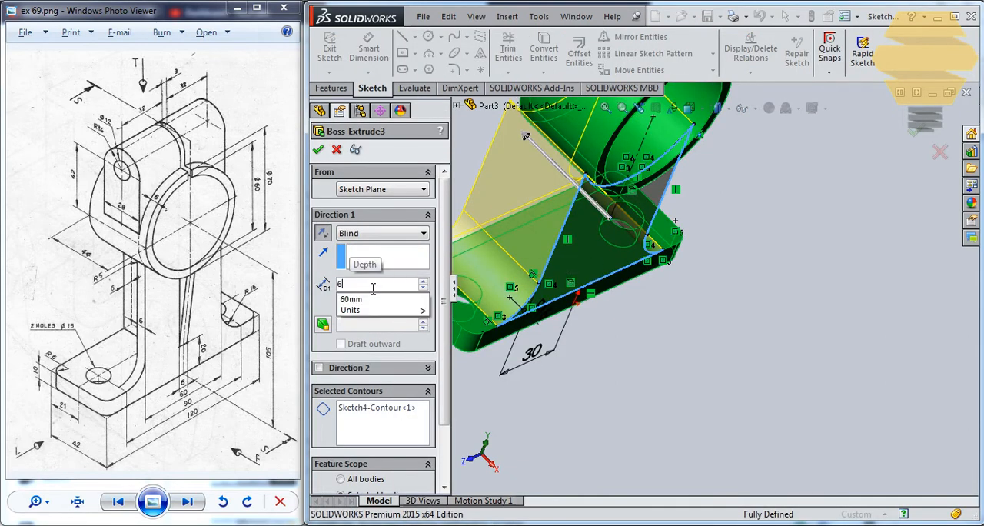
key("Return")
key("Return")
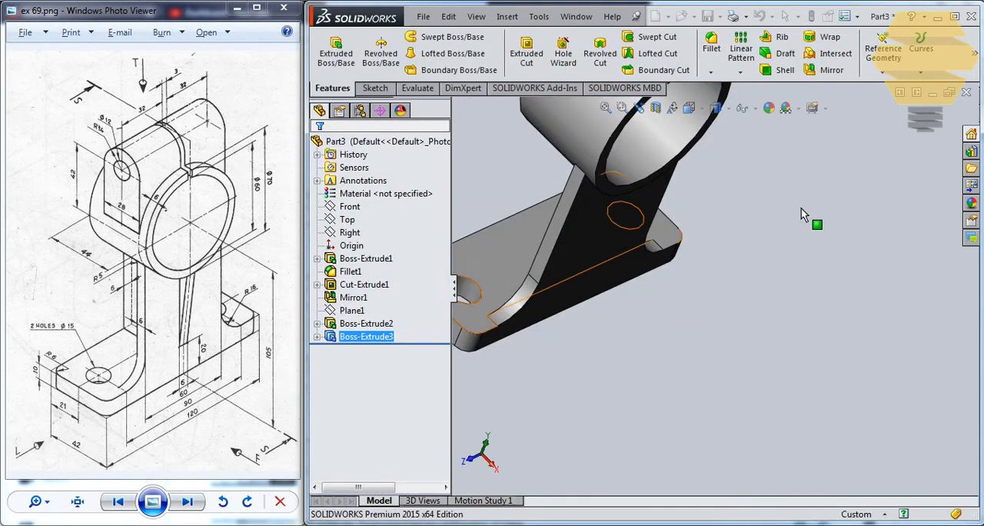
left_click(801, 208)
Start a new sketch on the Front plane for the rib between web and ring
middle_click_drag(608, 206, 641, 235)
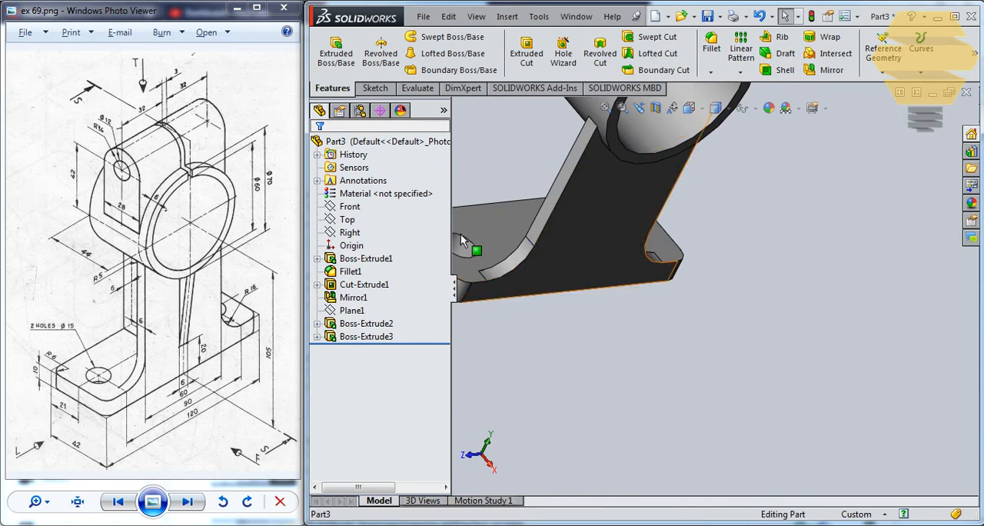
middle_click_drag(541, 199, 518, 218)
left_click(375, 88)
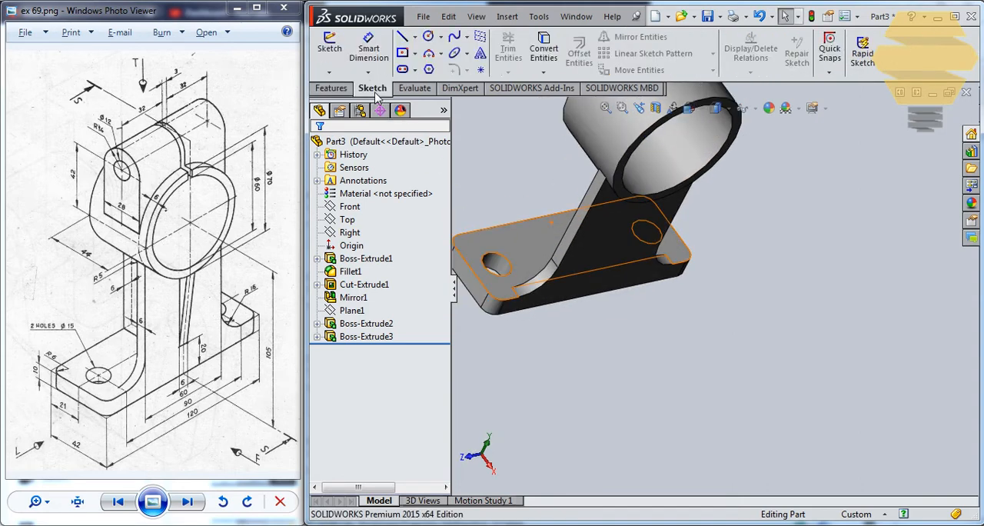
left_click(329, 50)
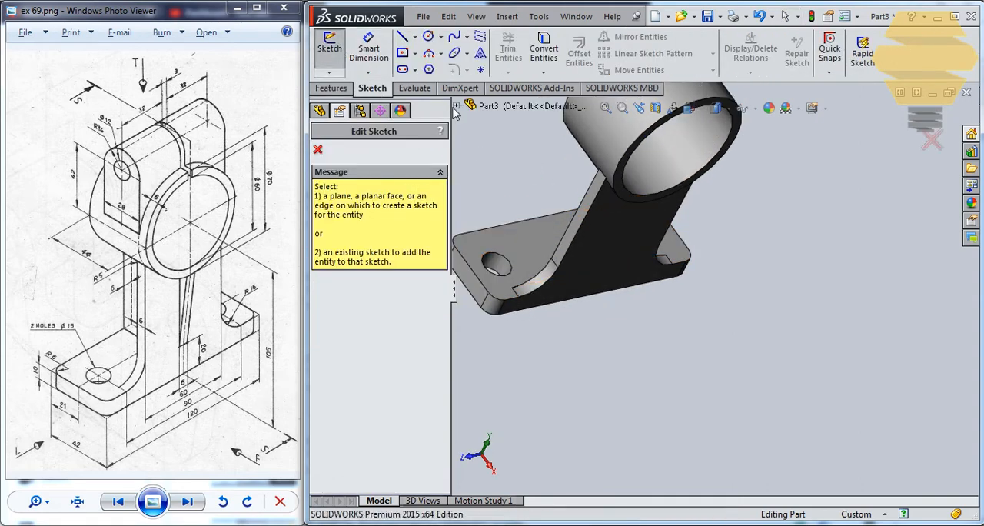
left_click(455, 106)
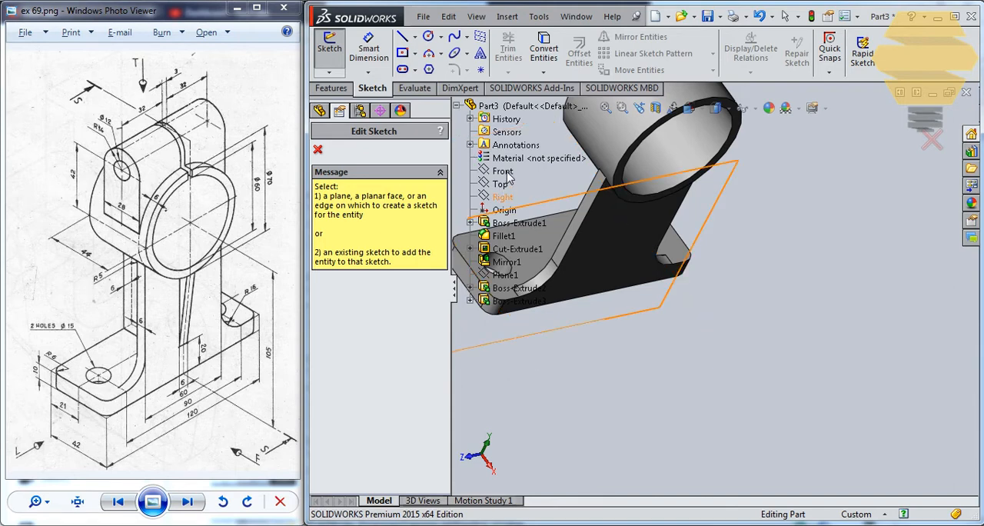
left_click(505, 173)
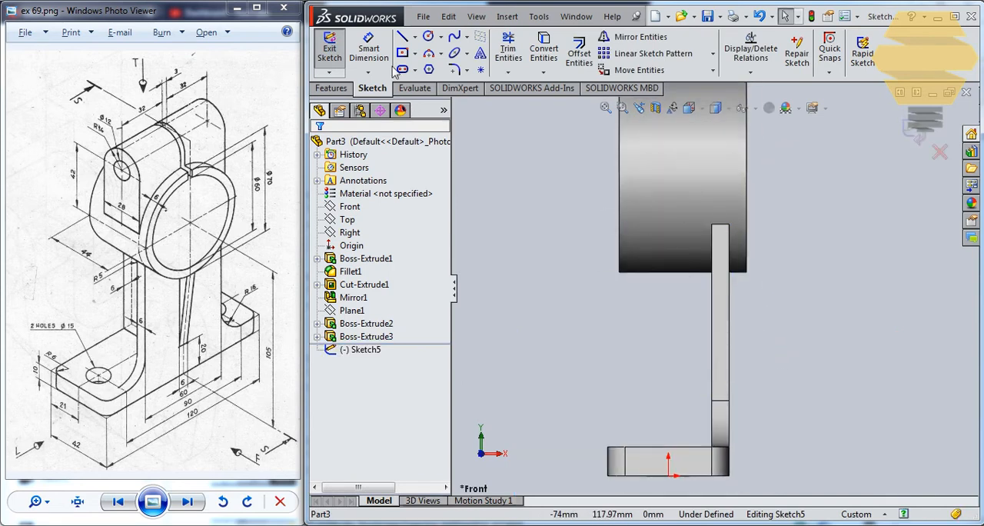
Sketch a slanted line from the ring's lower outer corner to the web's outer face, ending about 23 mm above the plate's bottom
left_click(402, 37)
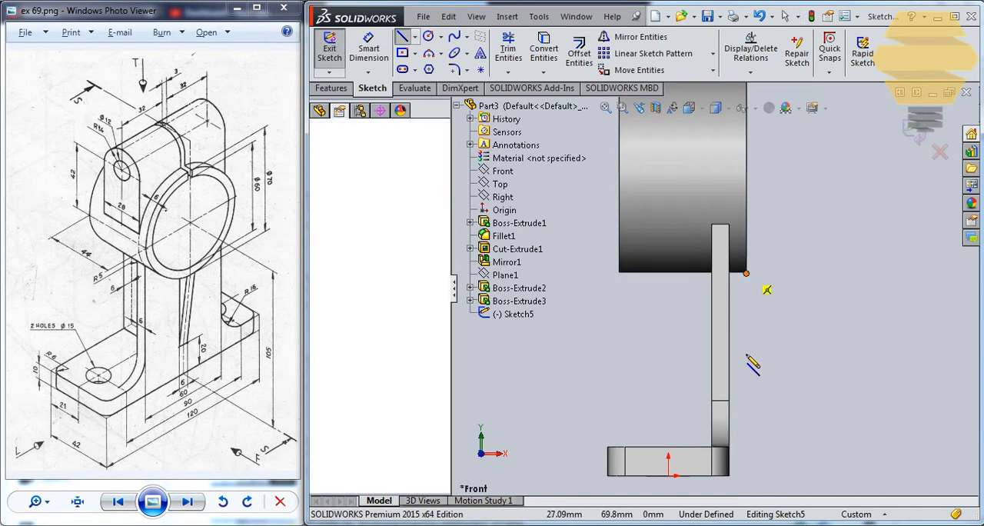
left_click(746, 274)
left_click(729, 408)
key("Escape")
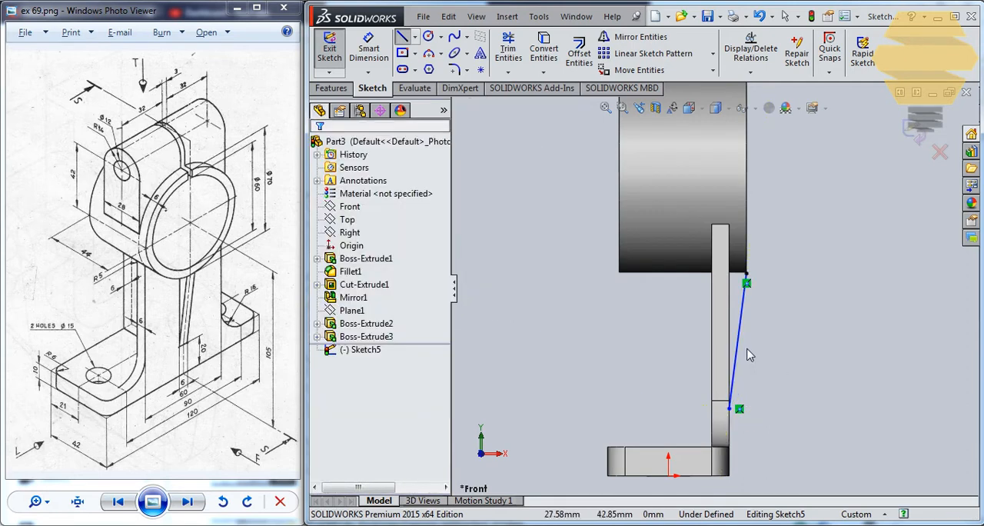
key("Escape")
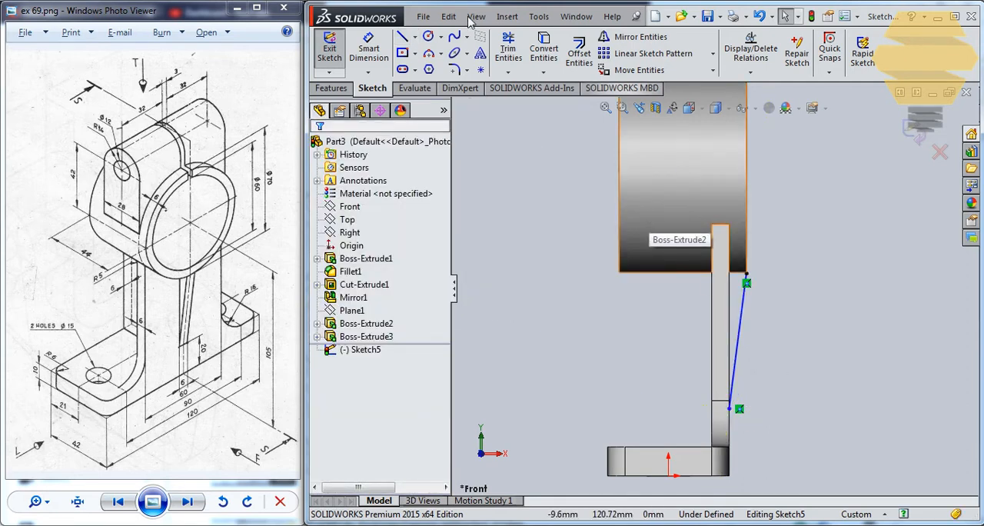
left_click(368, 50)
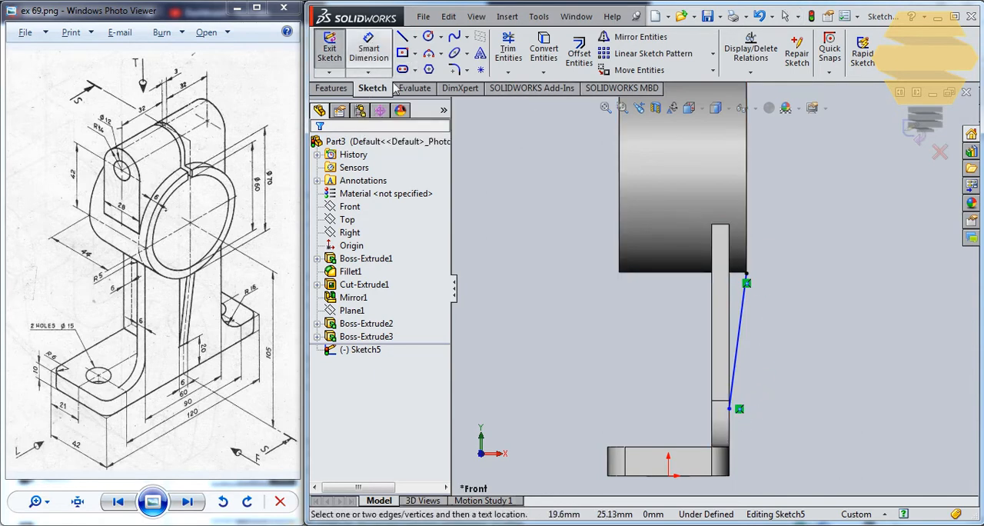
left_click(730, 409)
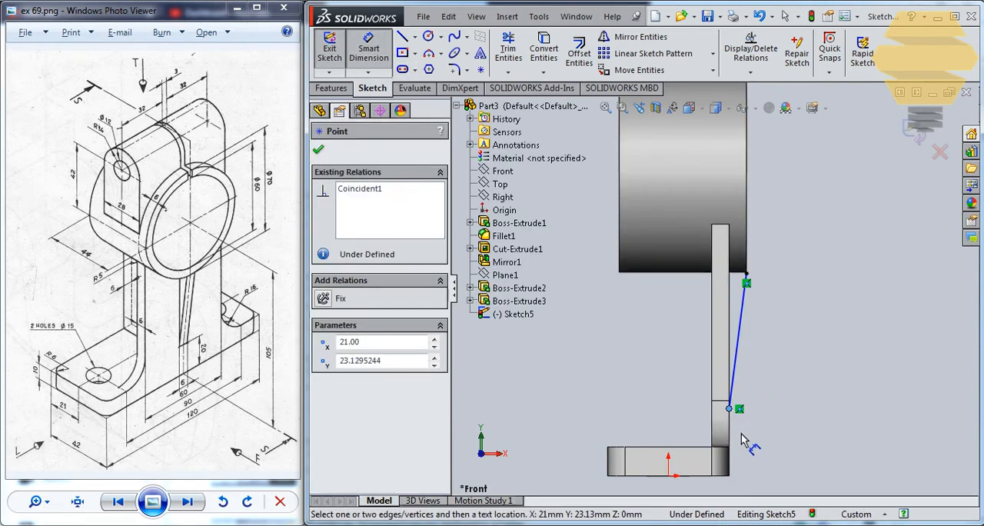
left_click(731, 484)
left_click(582, 271)
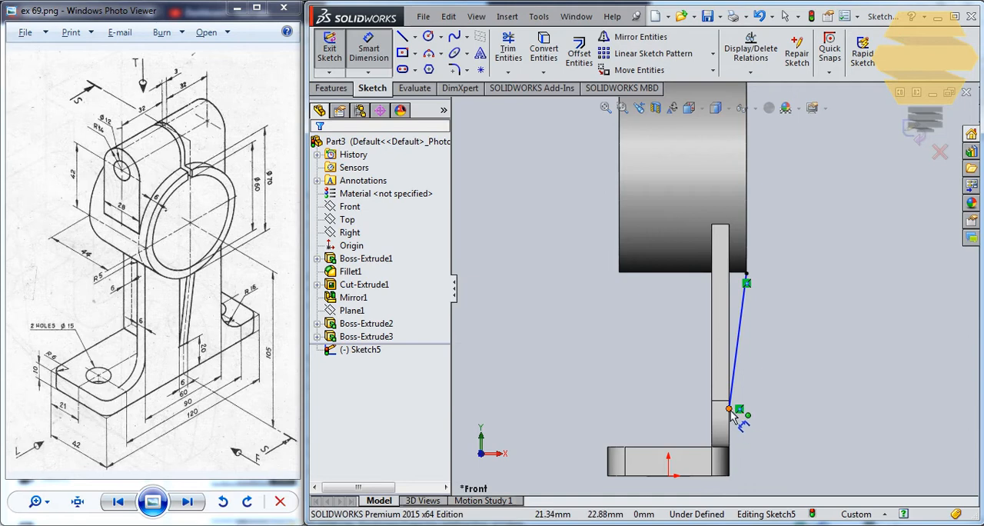
left_click(730, 410)
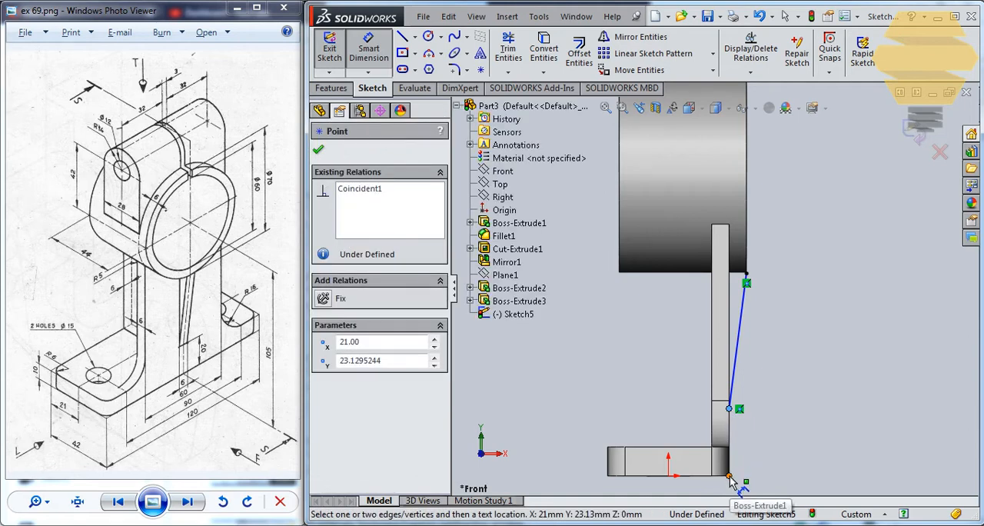
left_click(732, 472)
left_click(723, 475)
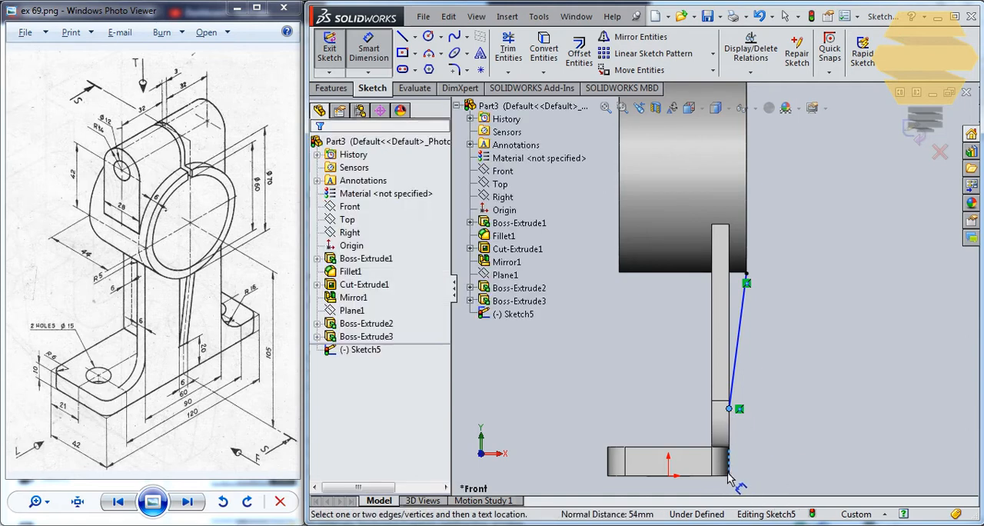
Dimension the height of the slanted line's lower endpoint above the plate's bottom edge as 20 mm
left_click(369, 48)
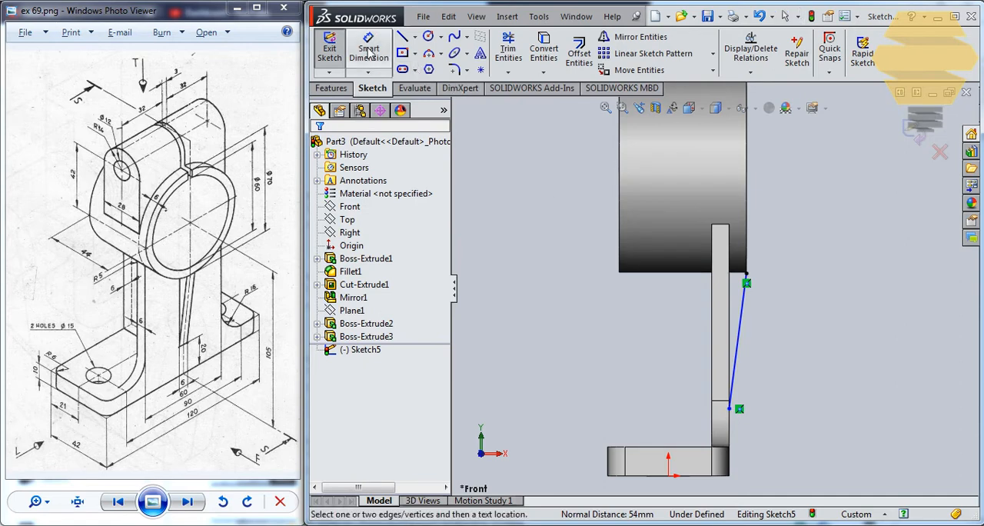
left_click(729, 410)
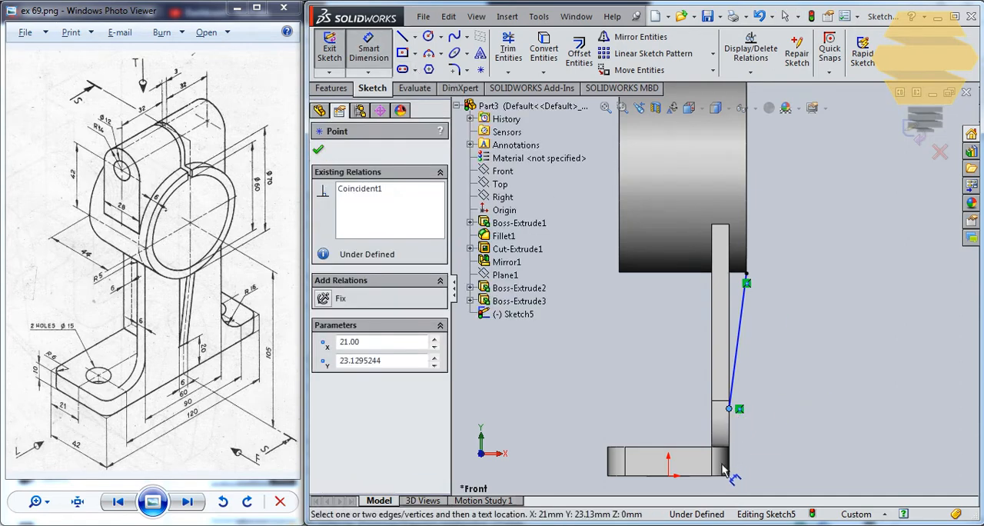
left_click(722, 476)
left_click(765, 440)
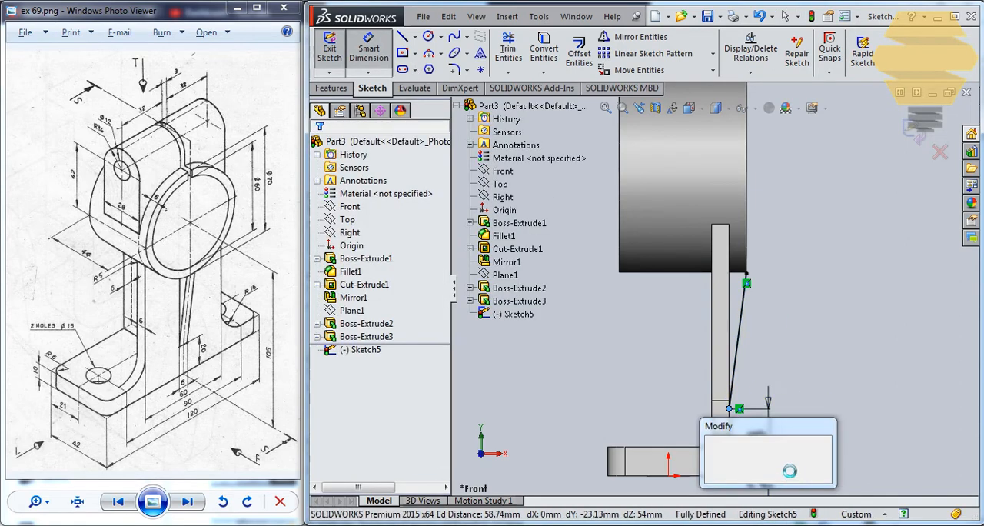
type("20")
key("Return")
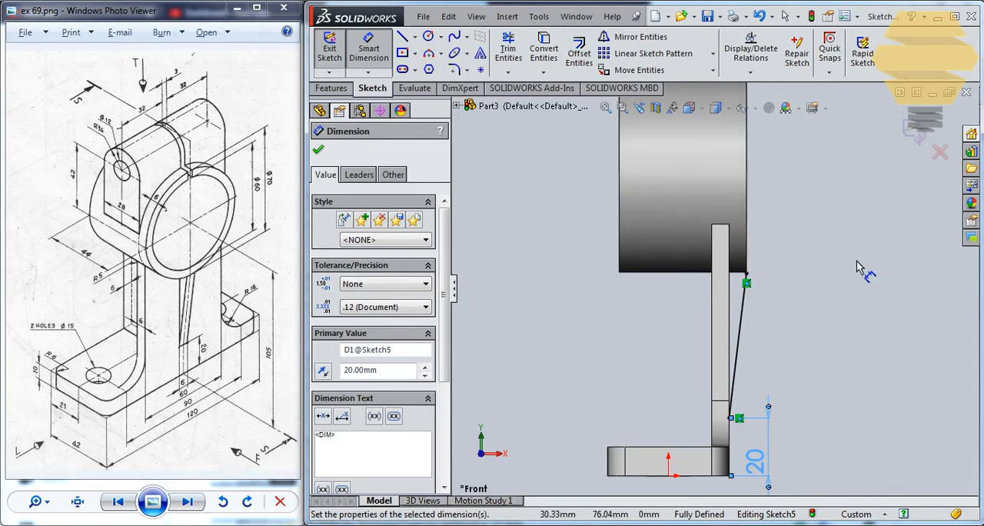
key("Escape")
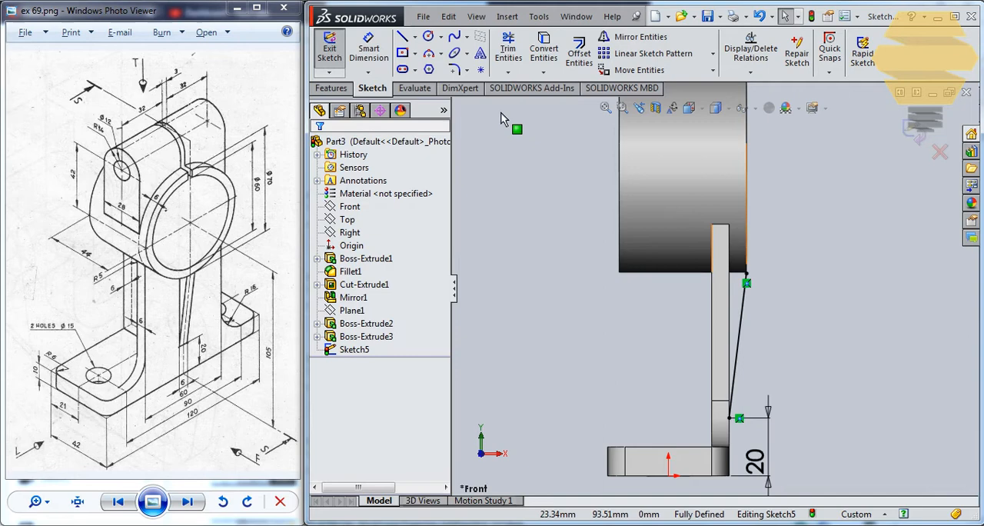
Close the rib profile with lines up the web's outer face about 55 mm, across about 6 mm and down to the ring's corner
left_click(402, 37)
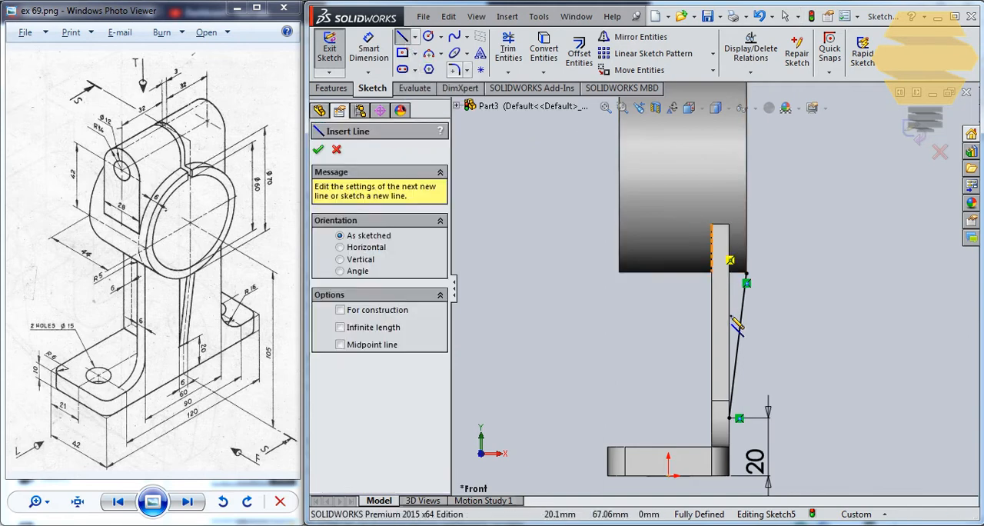
left_click(731, 419)
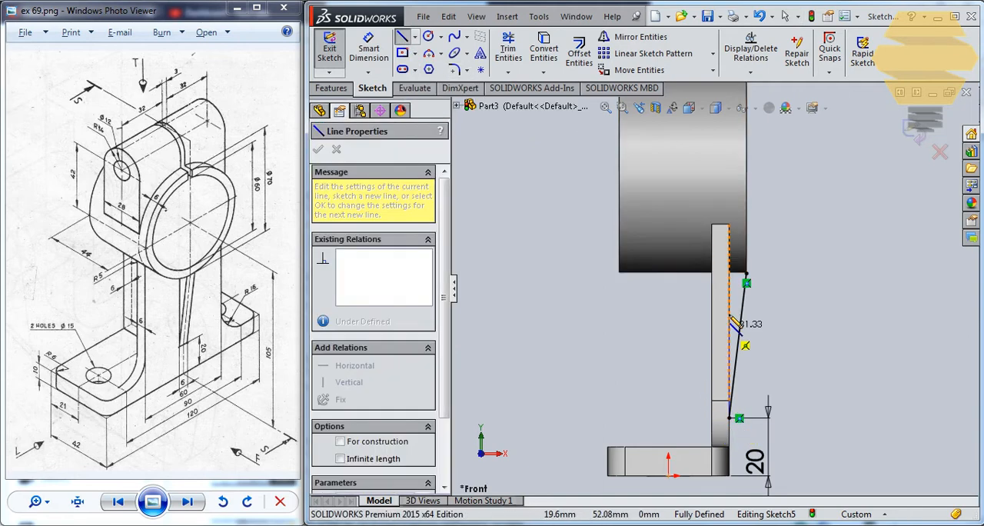
left_click(738, 259)
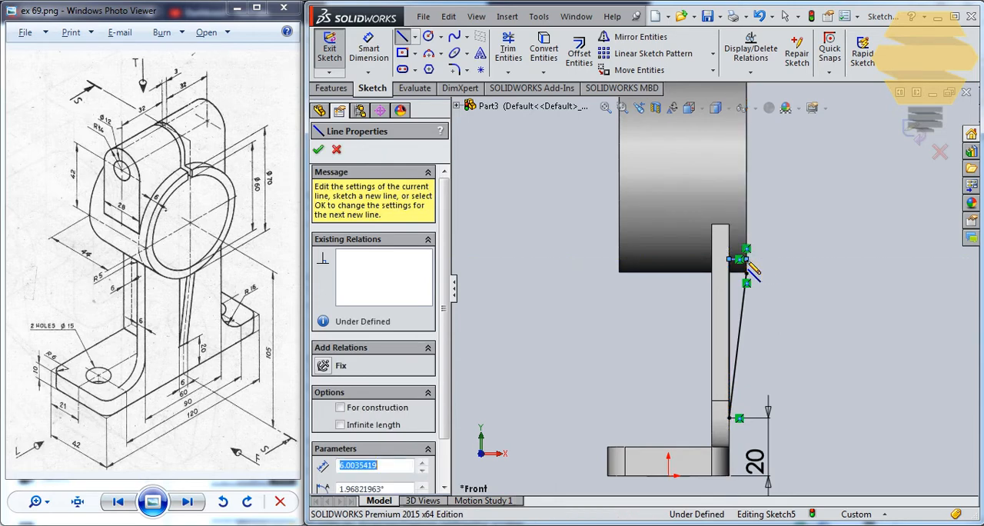
left_click(747, 273)
key("Escape")
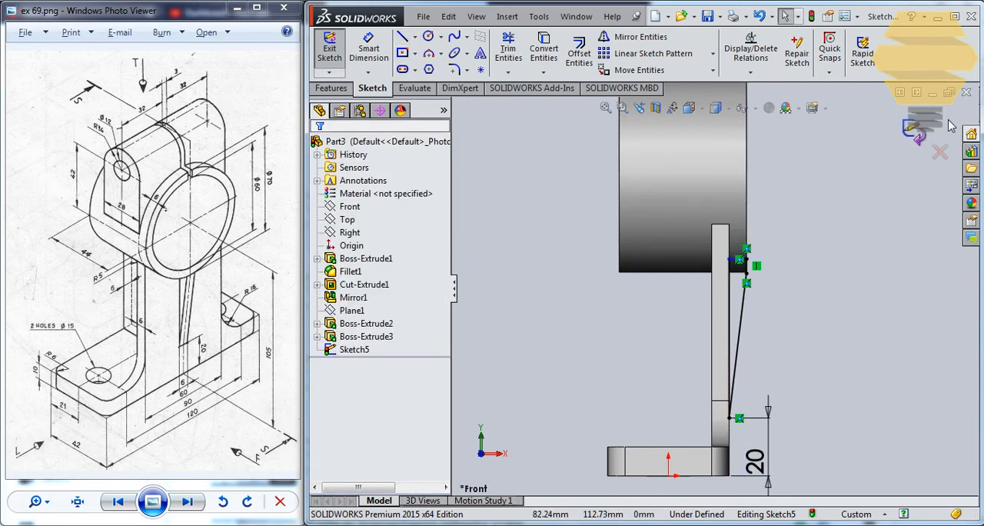
Extrude the rib profile as a merged blind boss 3 mm in each of the two directions
left_click(919, 136)
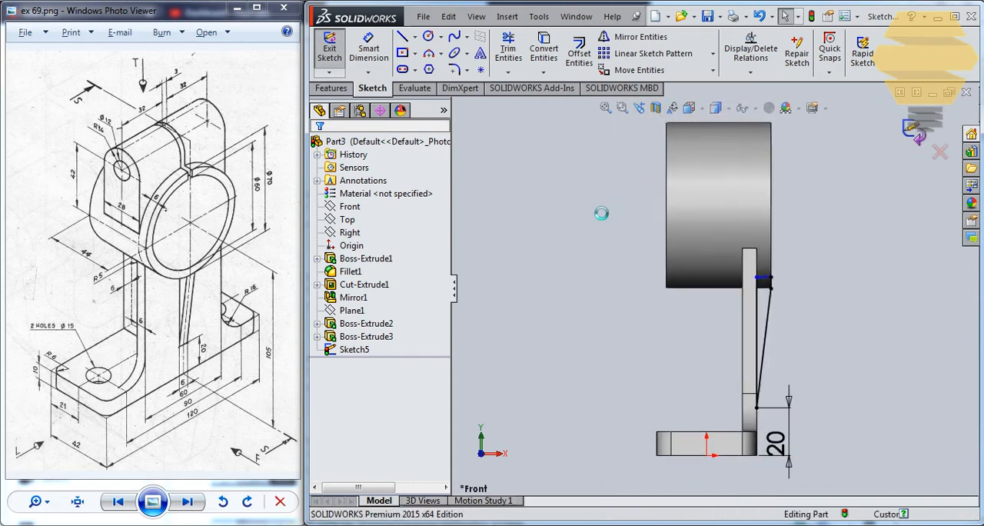
left_click(331, 87)
left_click(336, 53)
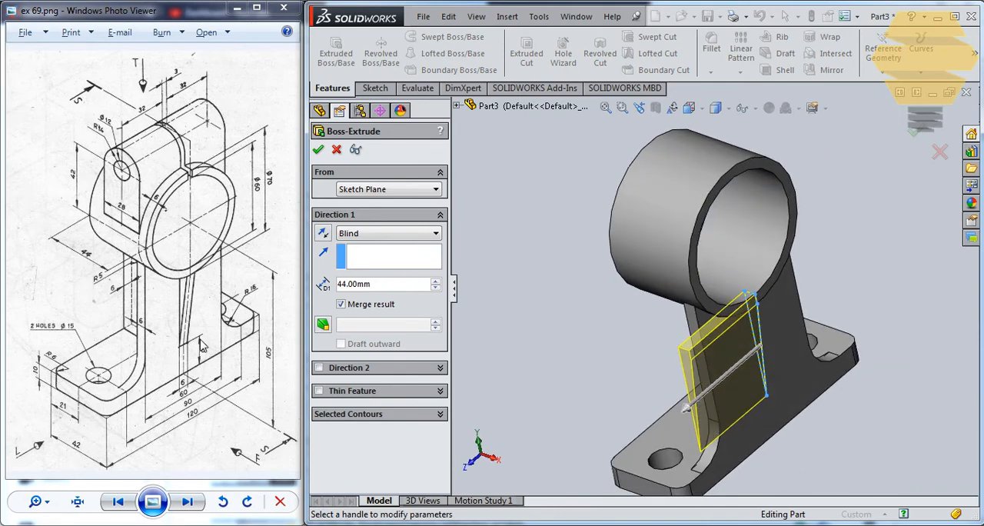
type("3")
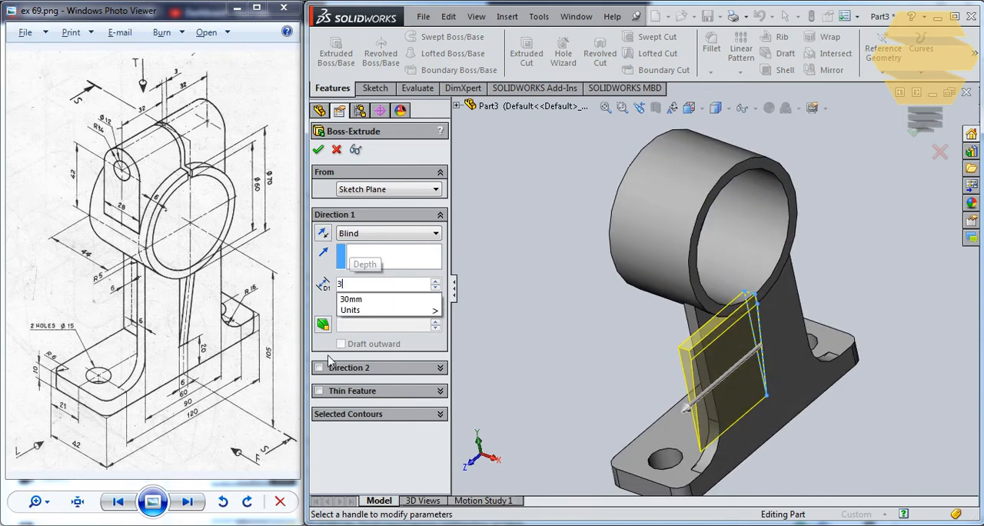
key("Return")
left_click(320, 367)
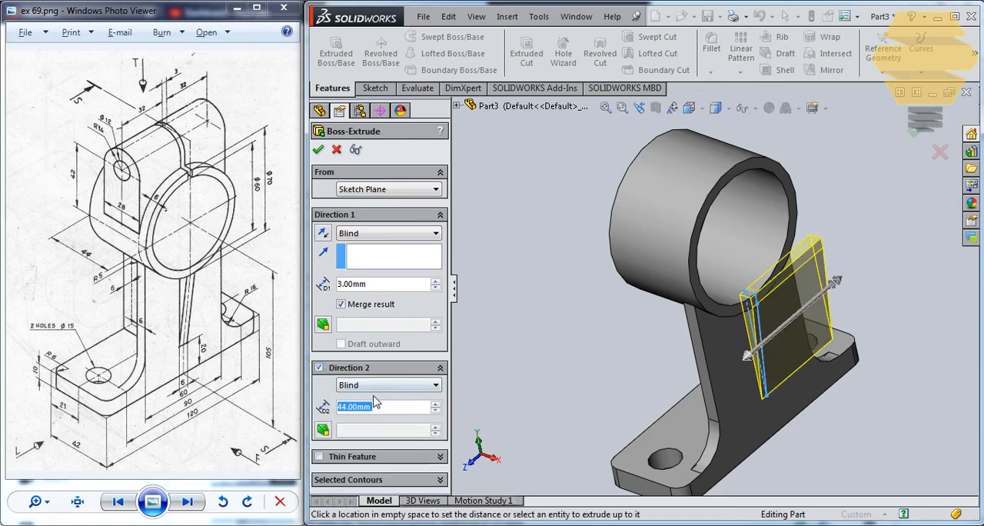
type("3")
key("Return")
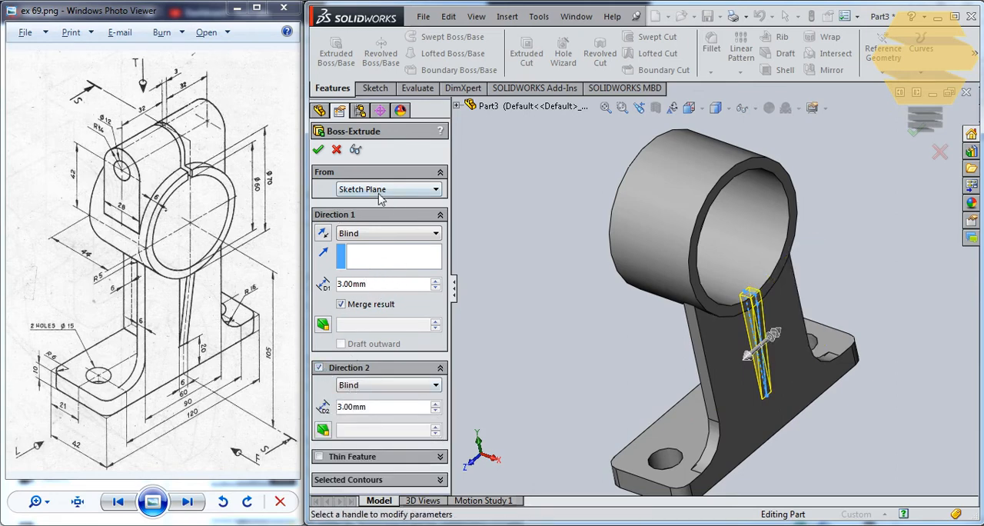
left_click(318, 150)
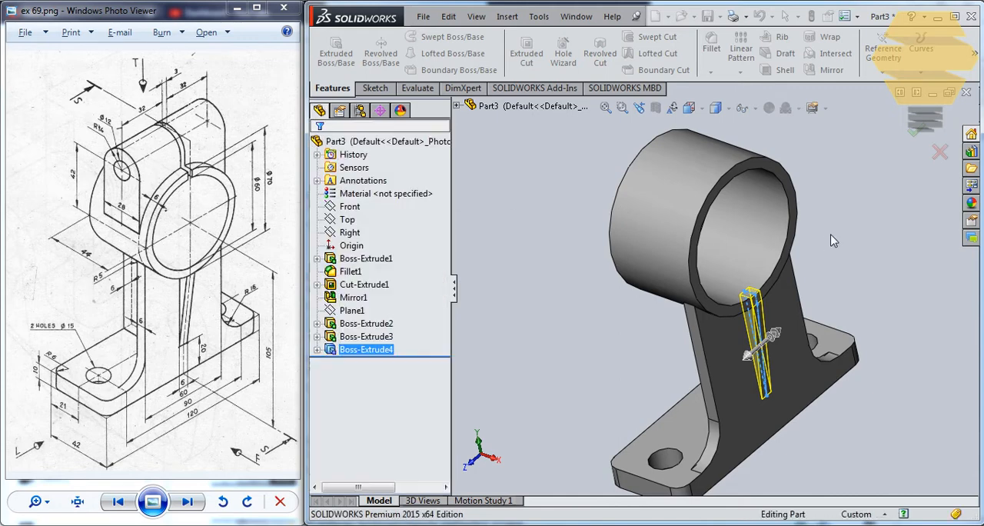
Examine the rib where it meets the ring and the web from several angles
middle_click_drag(713, 213, 734, 228)
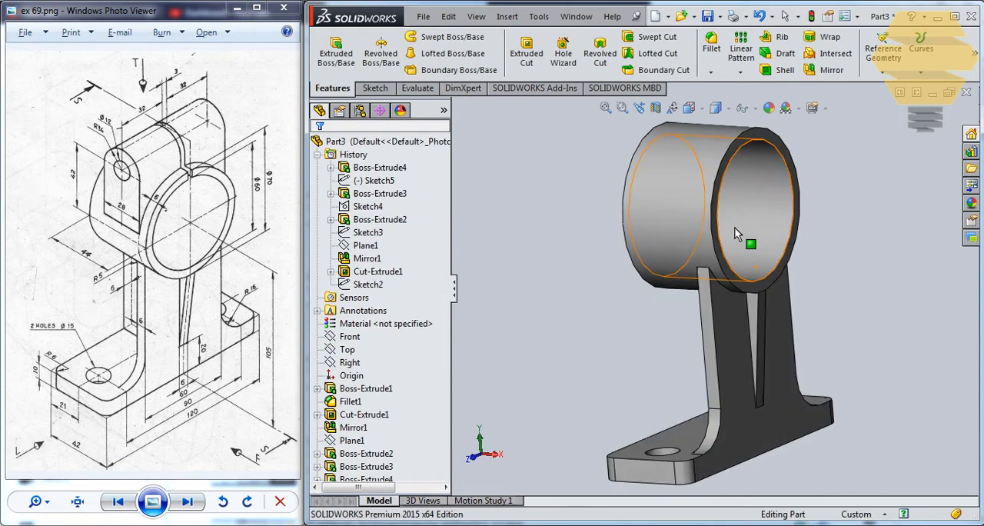
scroll(764, 315, "down", 3)
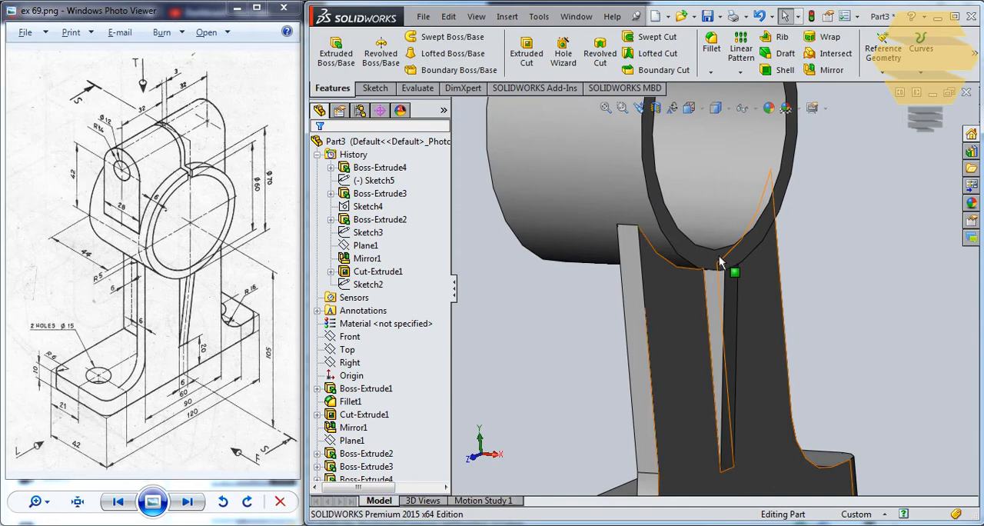
scroll(727, 246, "down", 3)
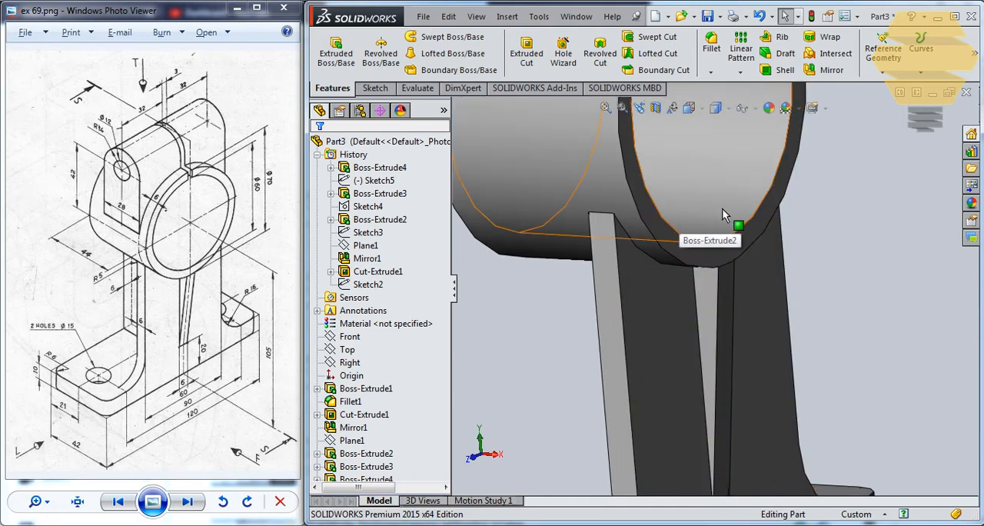
middle_click_drag(721, 208, 658, 279)
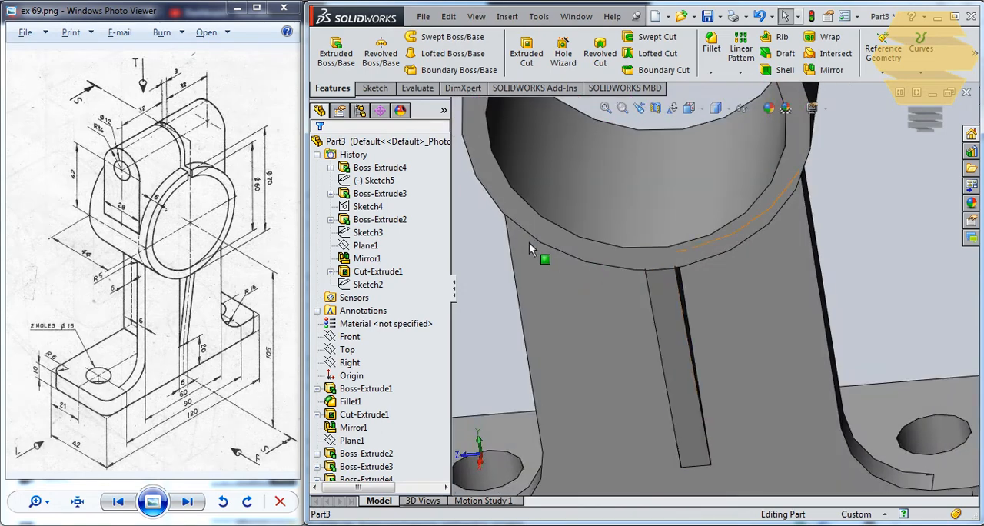
middle_click_drag(600, 269, 563, 259)
scroll(532, 250, "down", 1)
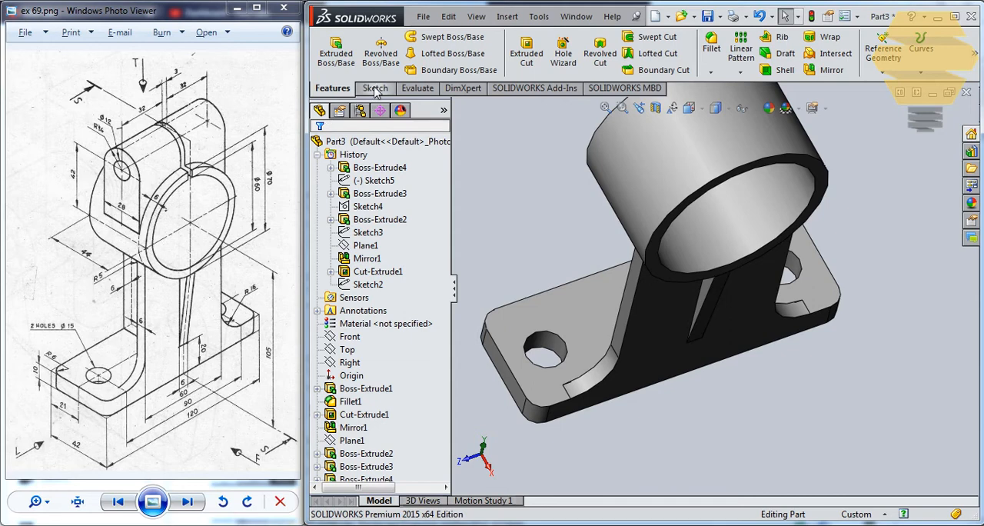
Start a new sketch on the Front plane for the rib on the web's inner side
left_click(376, 87)
left_click(329, 48)
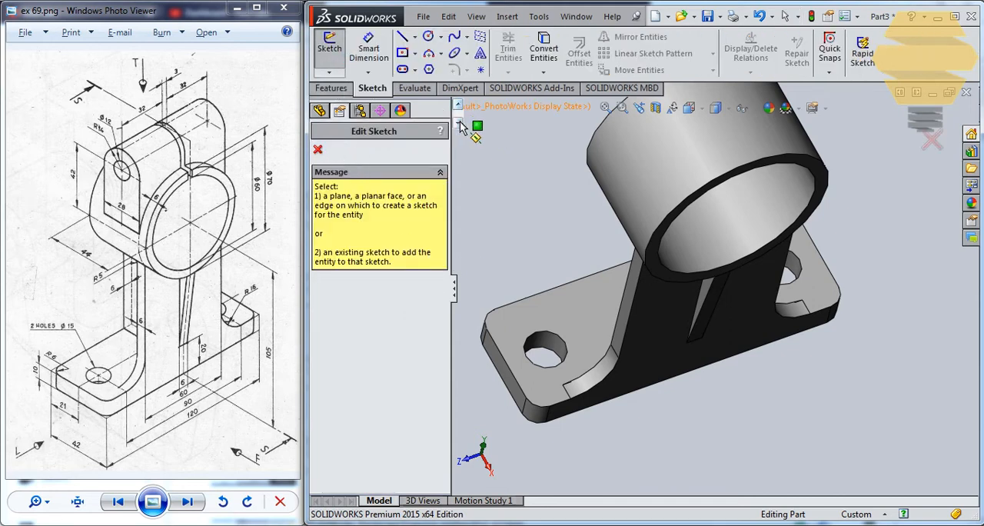
key("Escape")
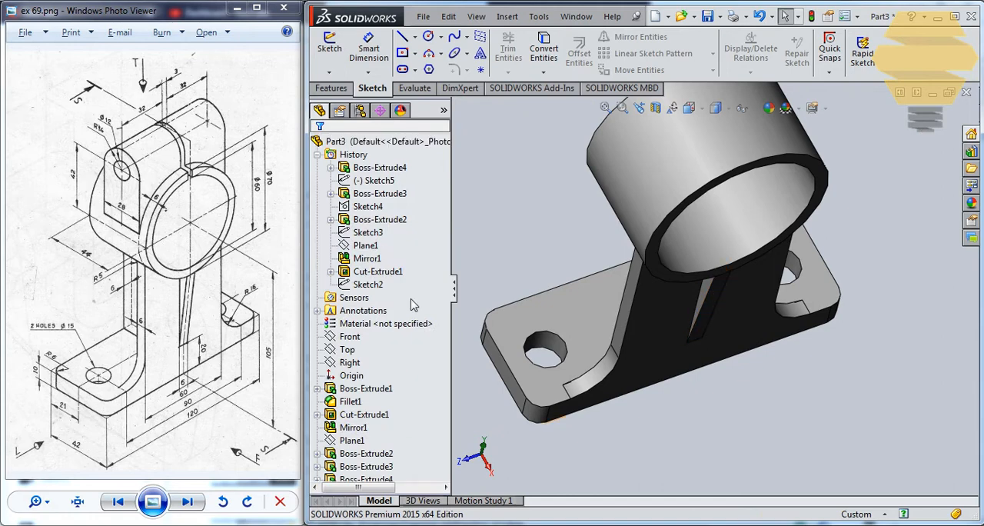
left_click(317, 154)
left_click(358, 194)
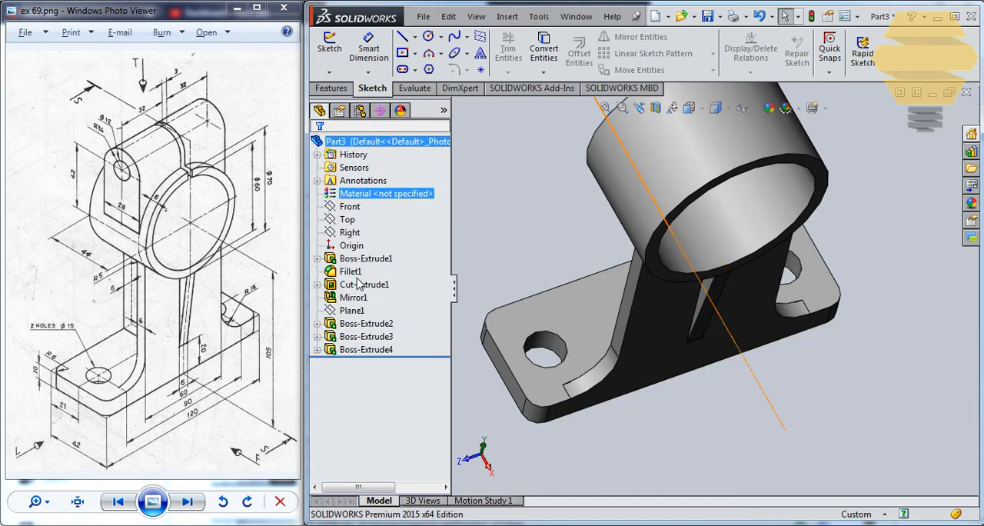
left_click(352, 221)
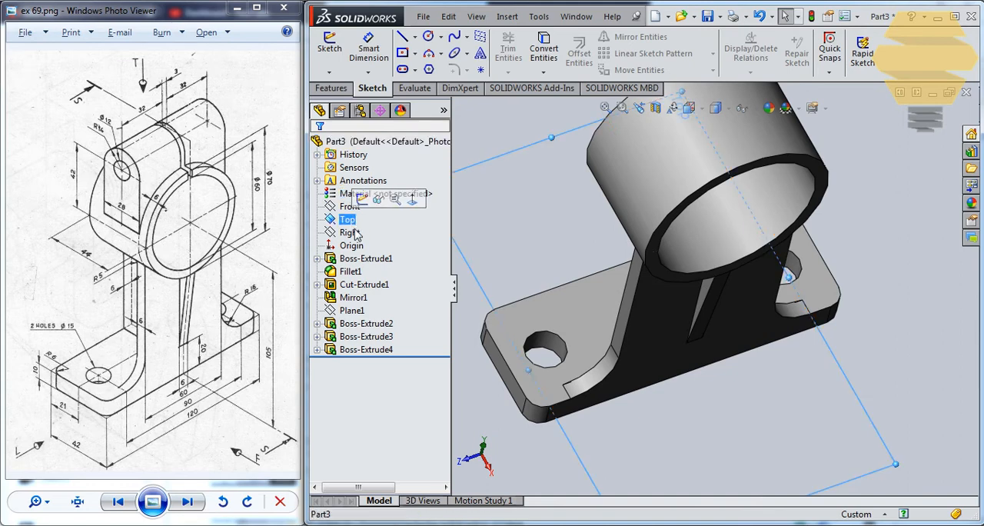
left_click(351, 232)
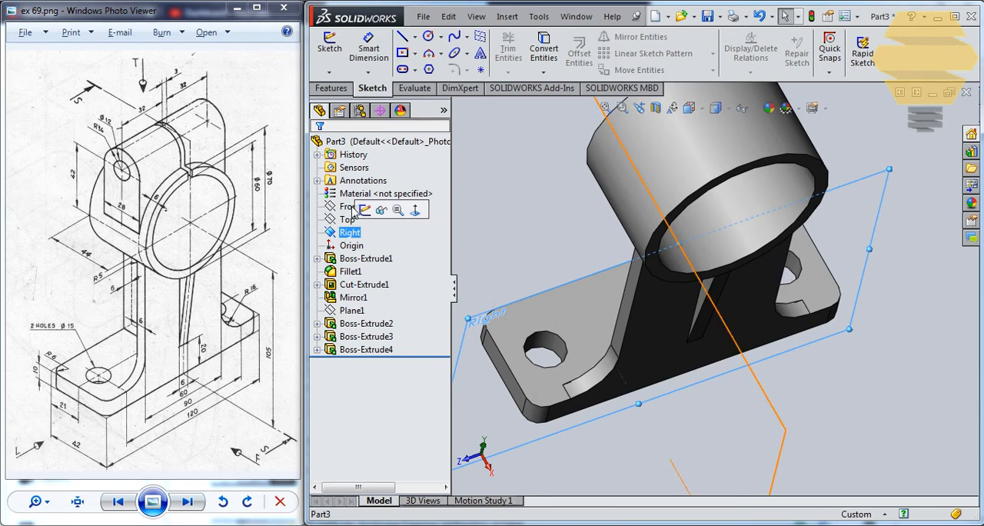
left_click(349, 208)
left_click(359, 187)
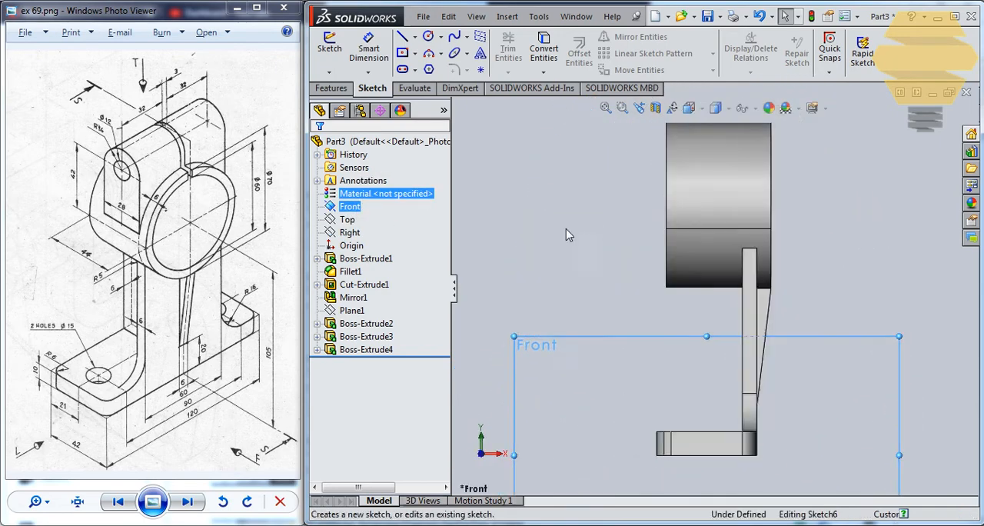
Sketch the inner rib's slanted edge from the base's outer corner to the ring, a short line into the ring and about 32 mm across to the web
left_click(402, 36)
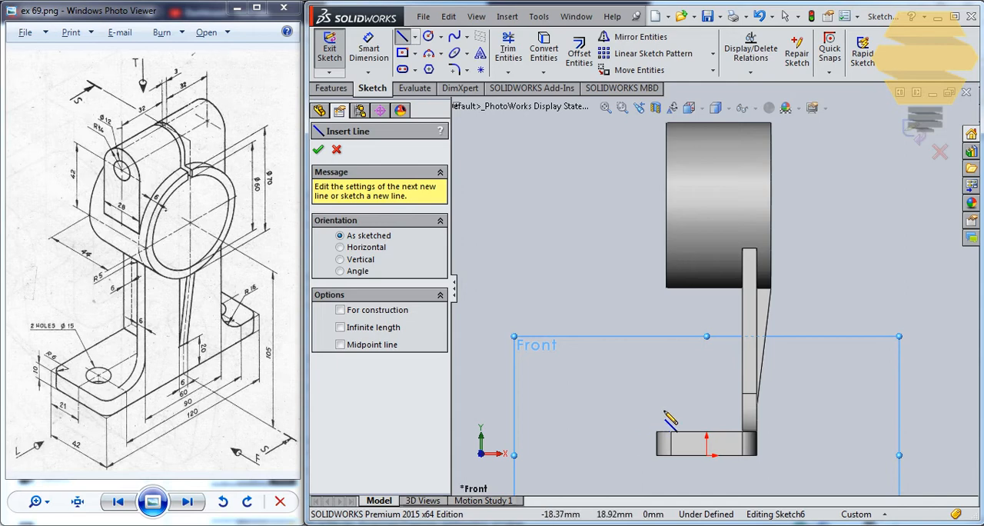
left_click(656, 432)
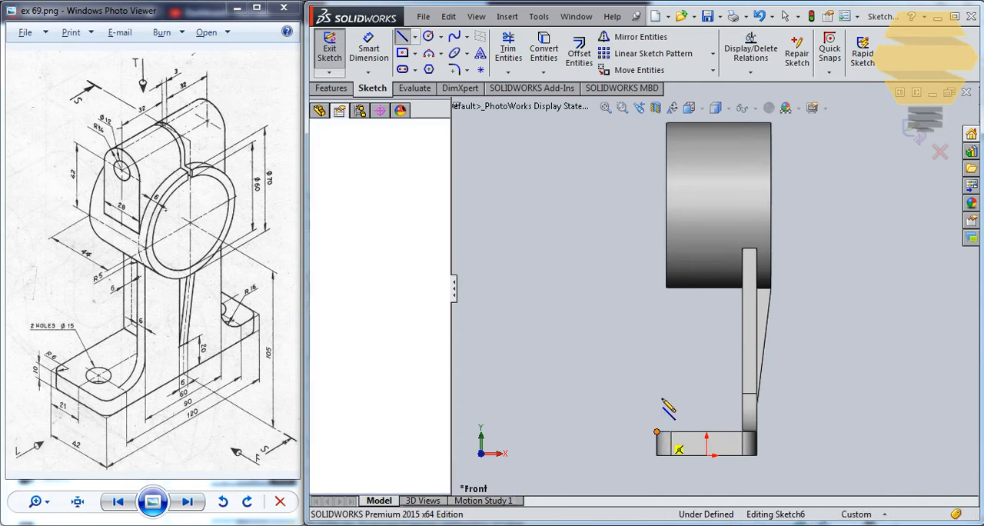
left_click(666, 289)
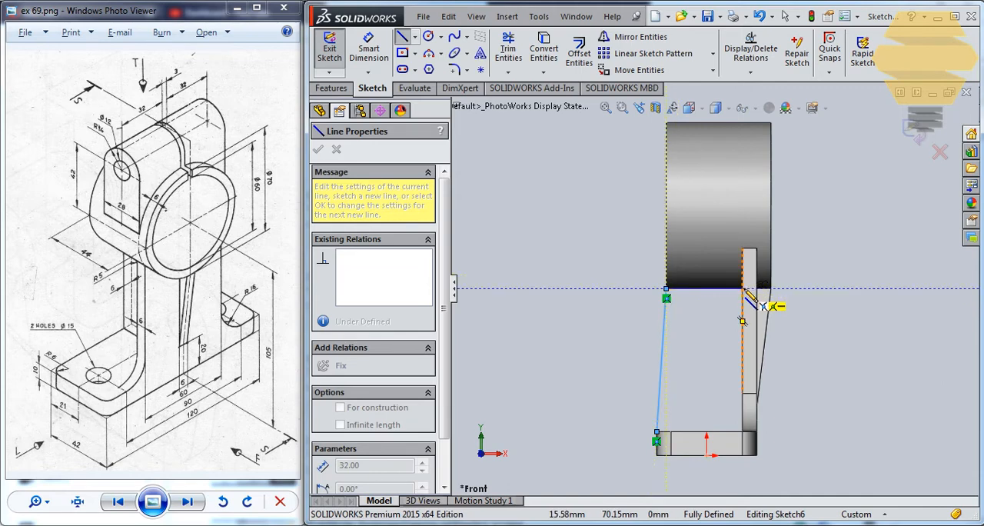
scroll(677, 296, "down", 5)
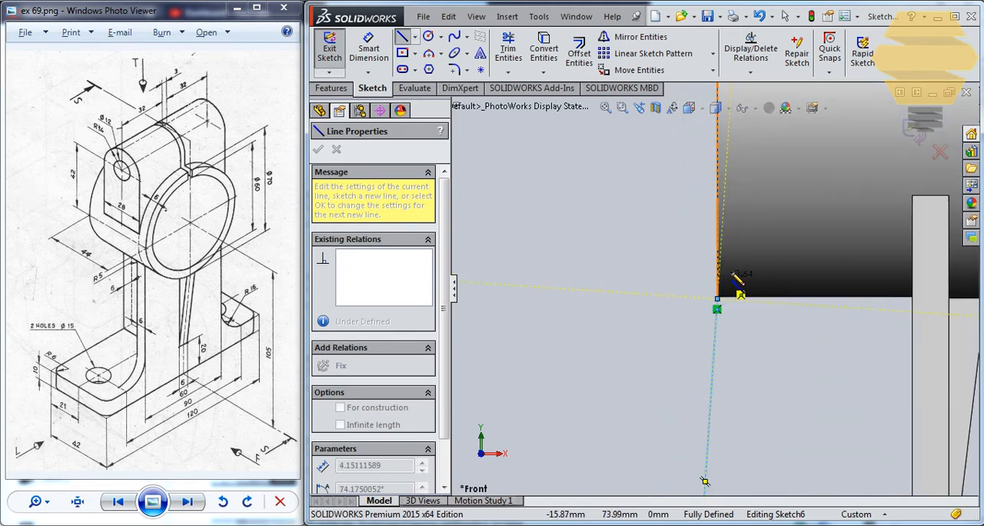
left_click(718, 281)
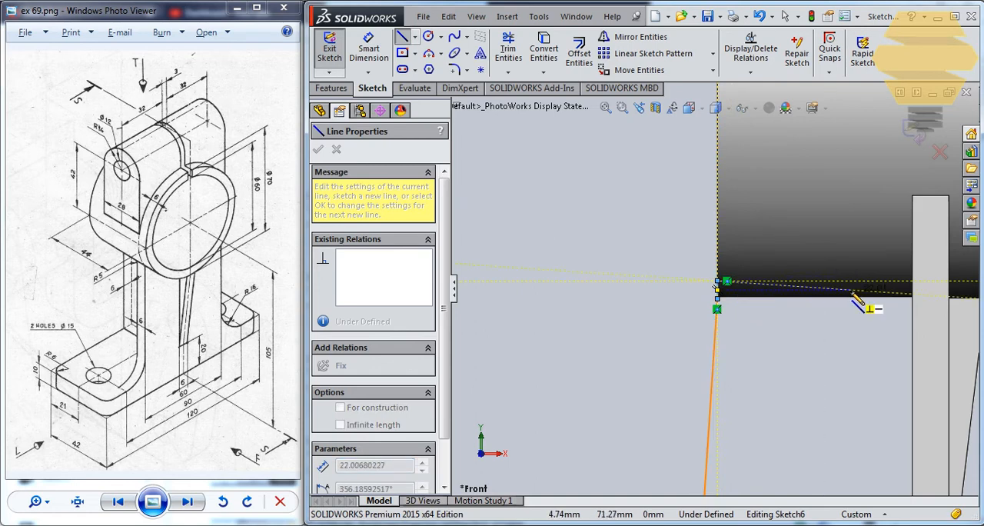
left_click(913, 281)
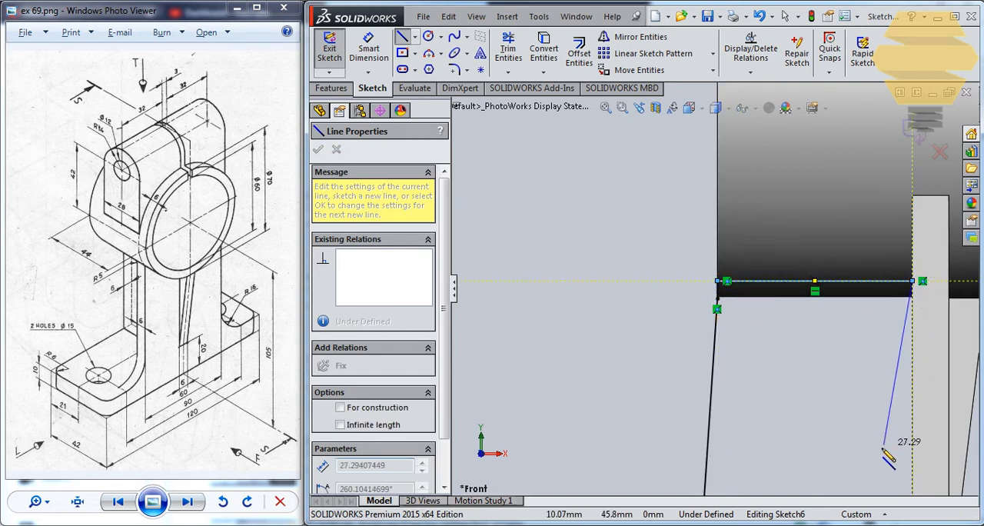
Close the rib profile with lines down the web's inner face about 63 mm and 36 mm along the base's top, and exit the sketch
scroll(884, 451, "up", 4)
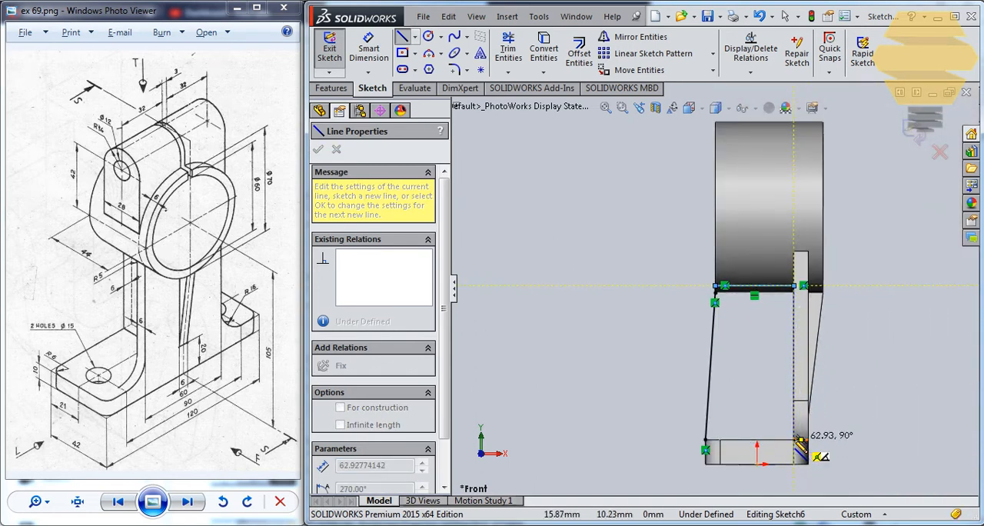
left_click(794, 441)
left_click(705, 441)
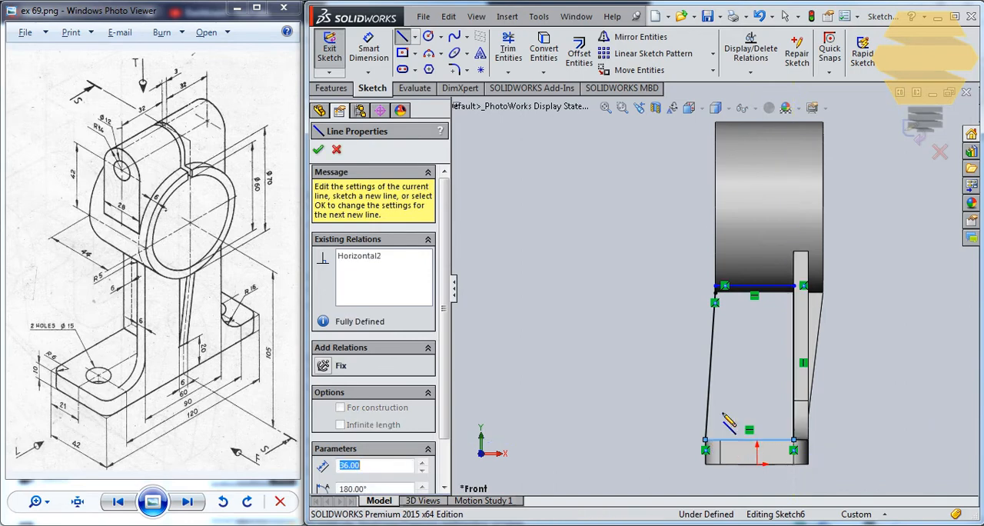
left_click(914, 132)
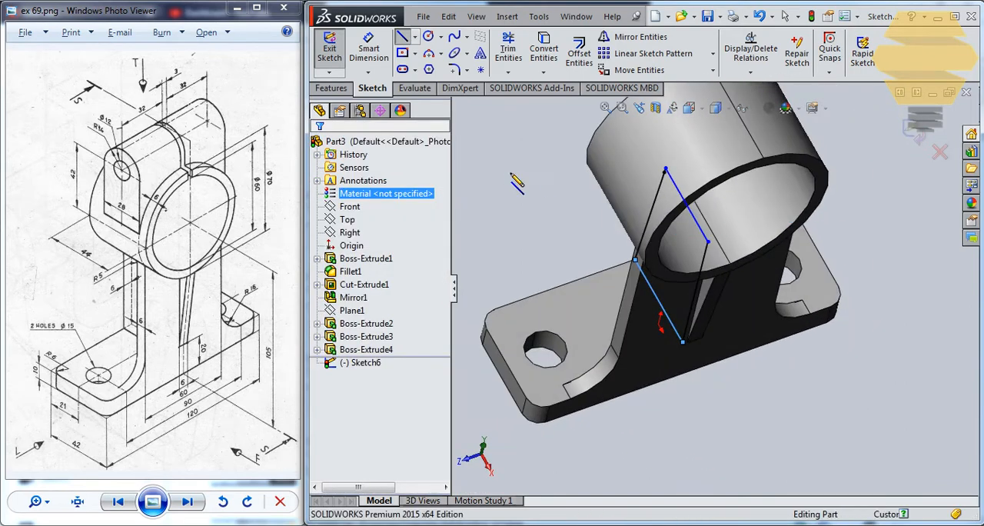
Extrude the inner rib profile as a merged blind boss 3 mm in each of the two directions
left_click(331, 88)
left_click(336, 50)
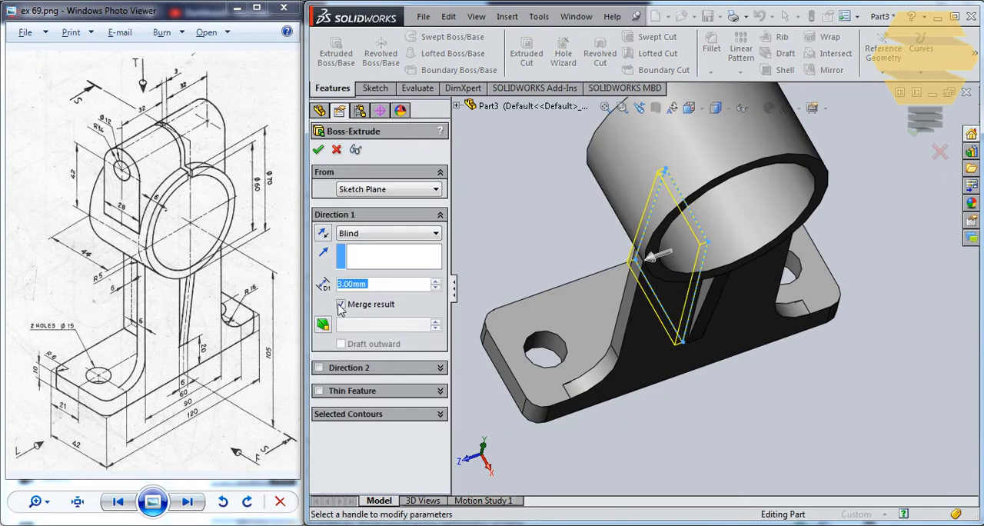
left_click(318, 368)
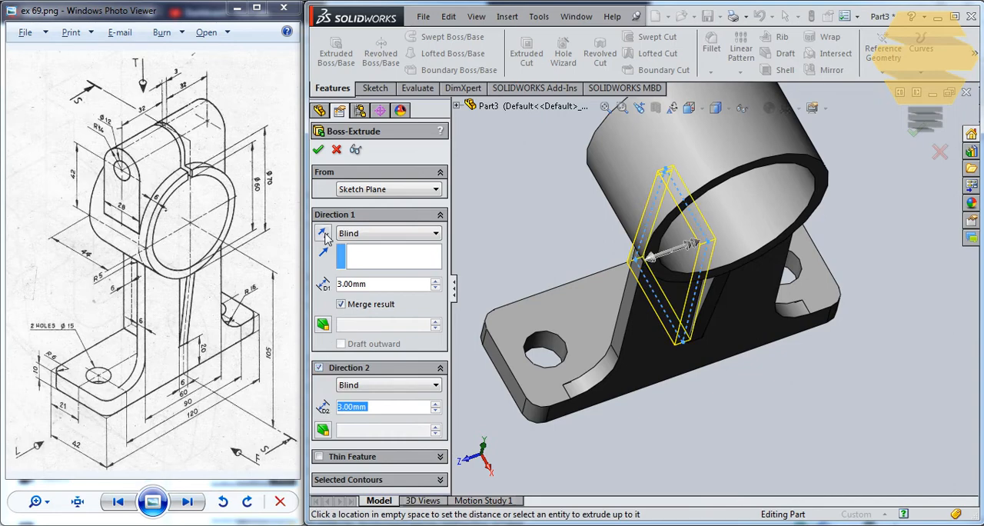
left_click(318, 150)
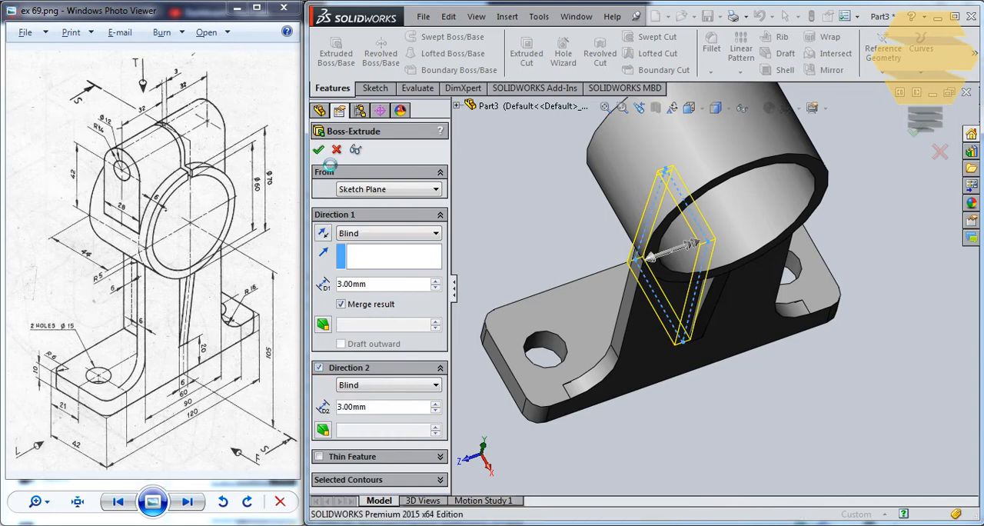
left_click(599, 253)
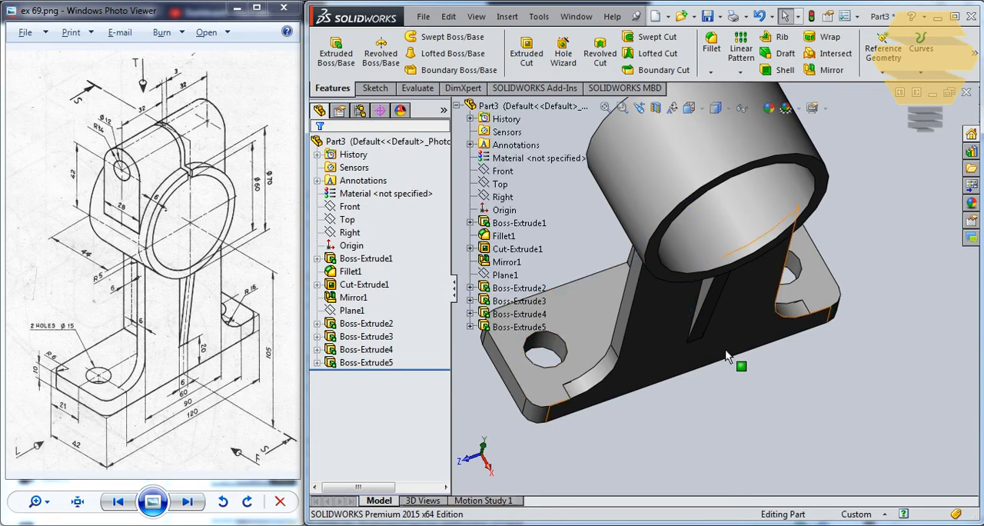
Start a new sketch on the Front plane for the lug above the ring
middle_click_drag(761, 378, 631, 376)
middle_click_drag(639, 290, 580, 303)
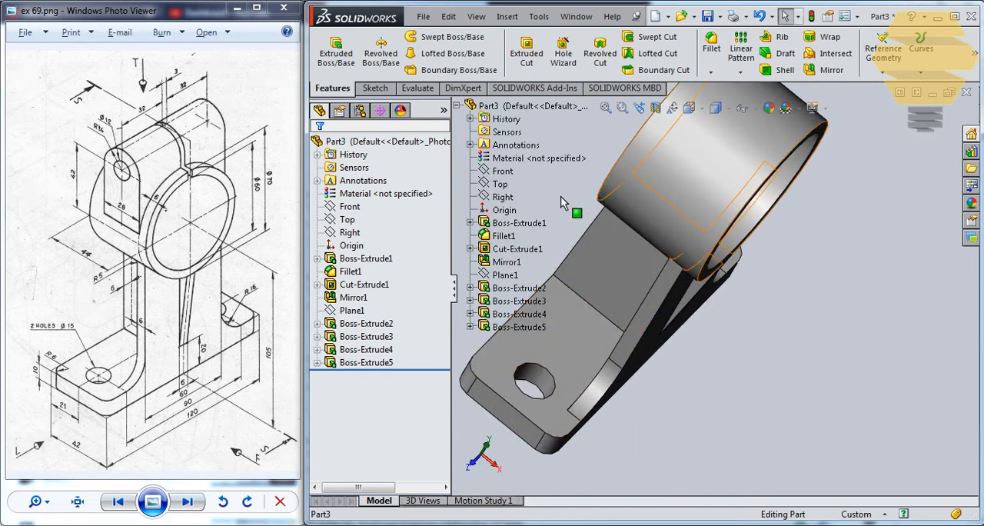
middle_click_drag(562, 192, 504, 192)
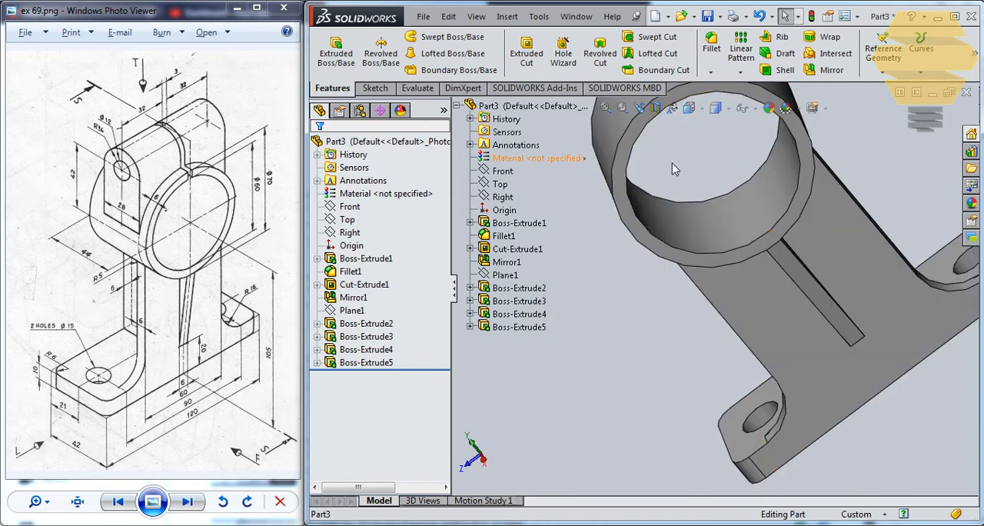
mouse_move(631, 166)
middle_mouse_down()
mouse_move(707, 163)
mouse_move(667, 194)
mouse_move(701, 189)
mouse_move(652, 203)
middle_mouse_up()
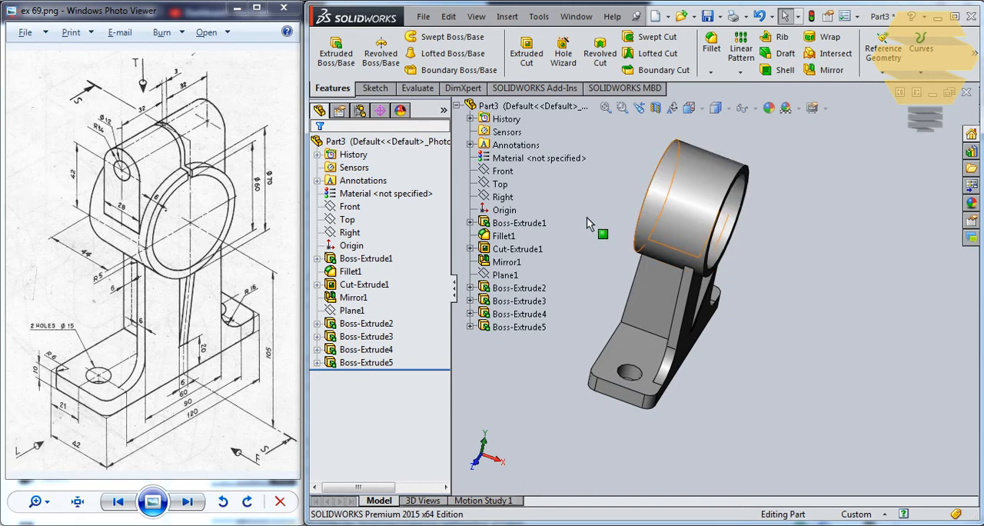
left_click(503, 171)
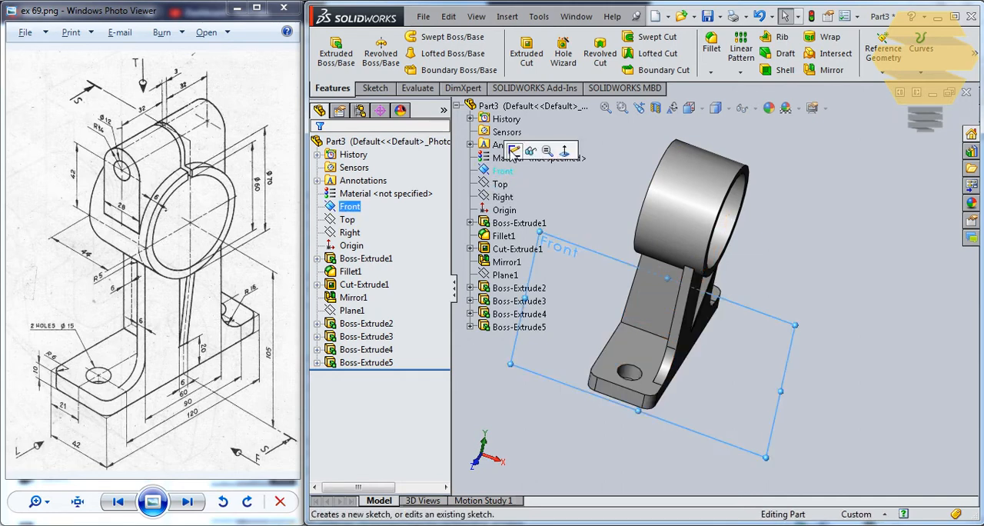
left_click(528, 154)
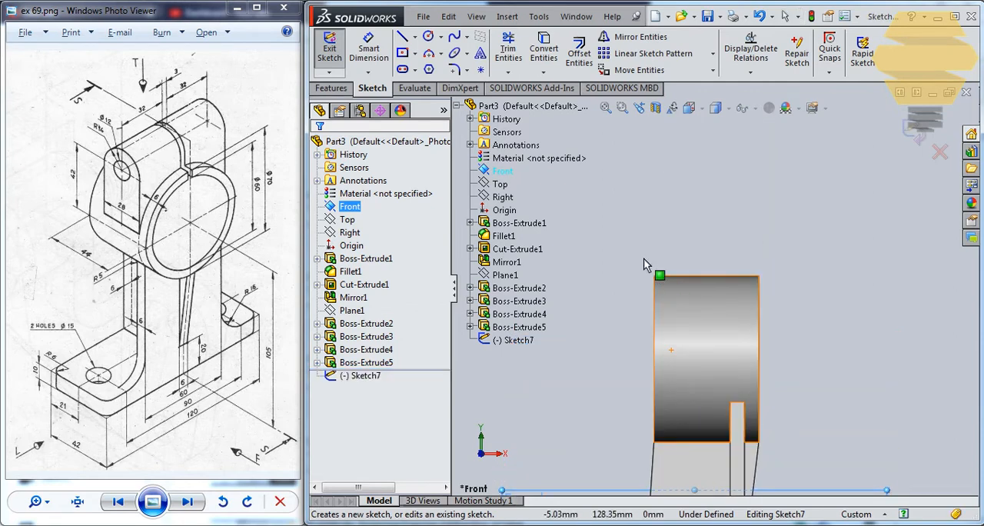
Sketch two concentric circles above the ring, a small hole circle and an outer one with a radius of about 15.4 mm
left_click(429, 37)
key("Escape")
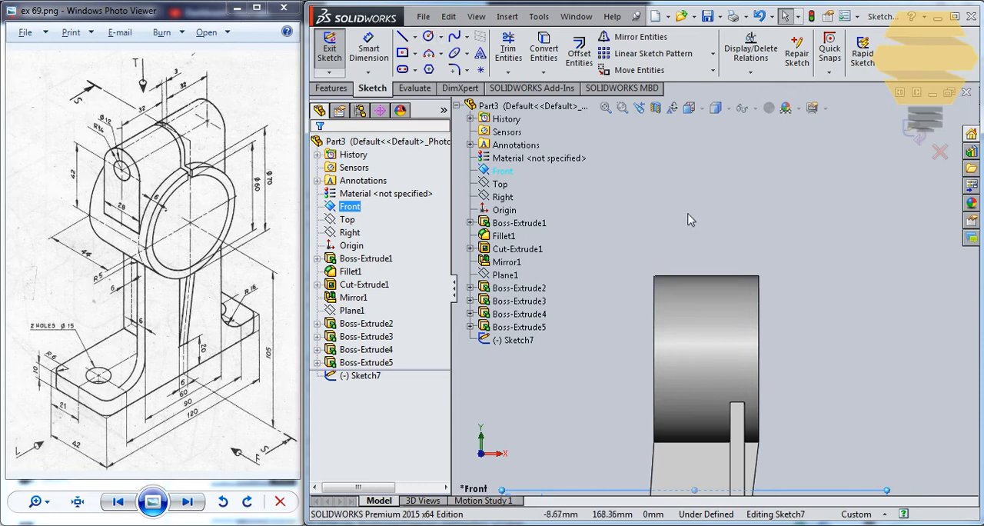
left_click(428, 37)
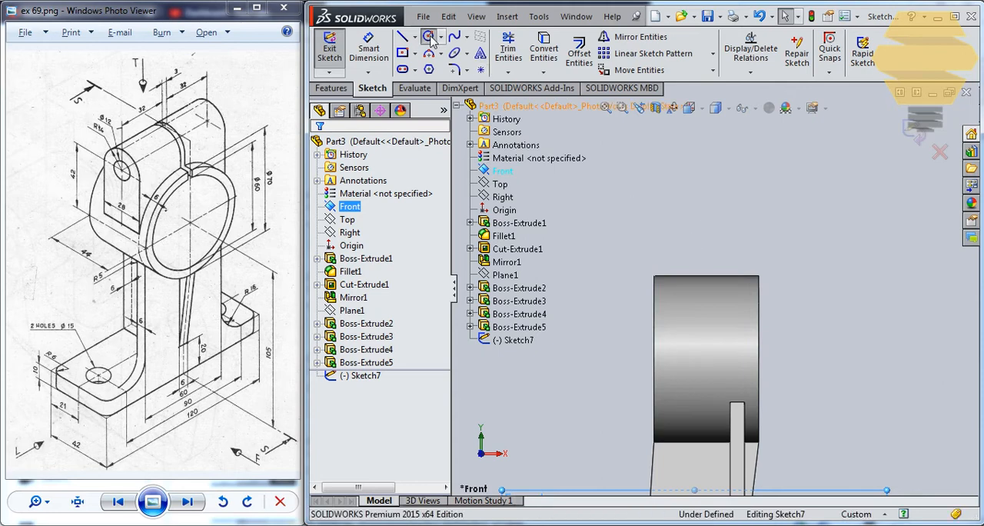
left_click(708, 206)
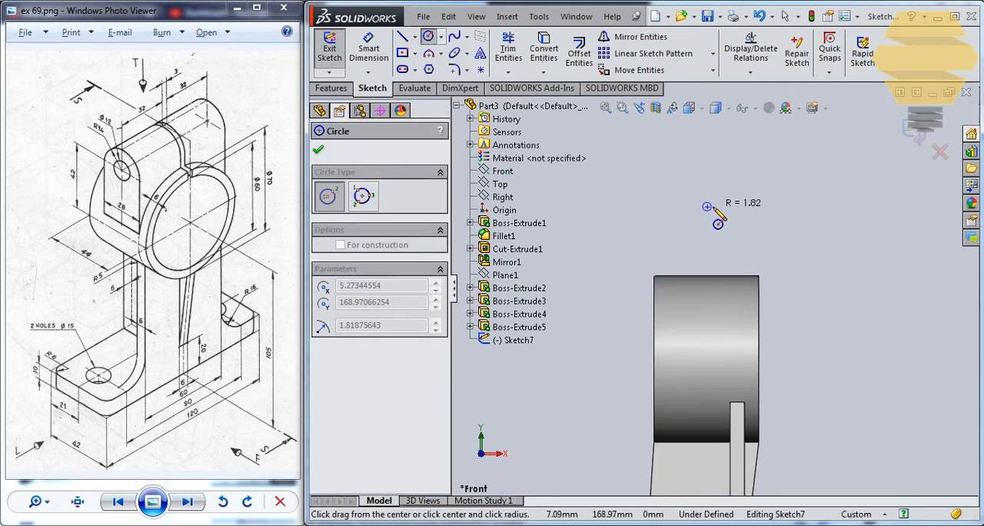
left_click(742, 214)
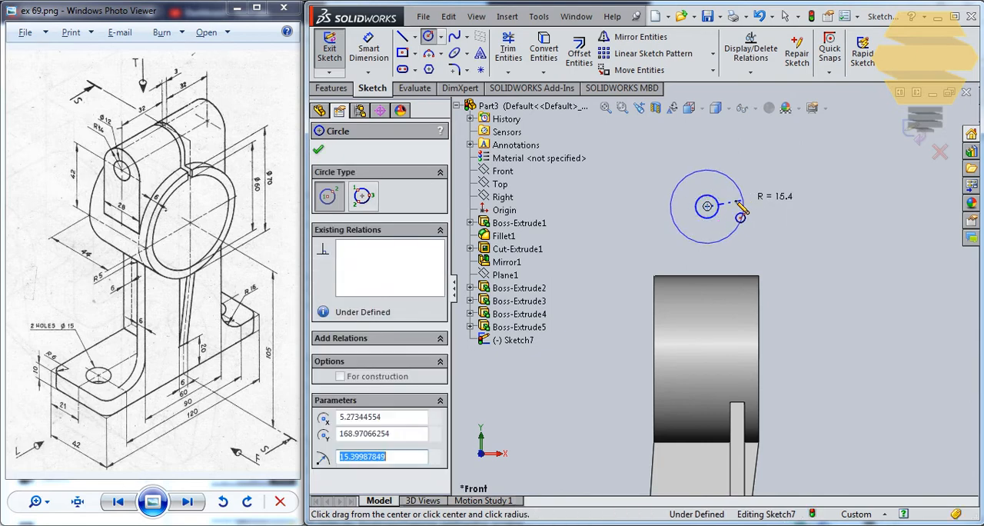
key("Escape")
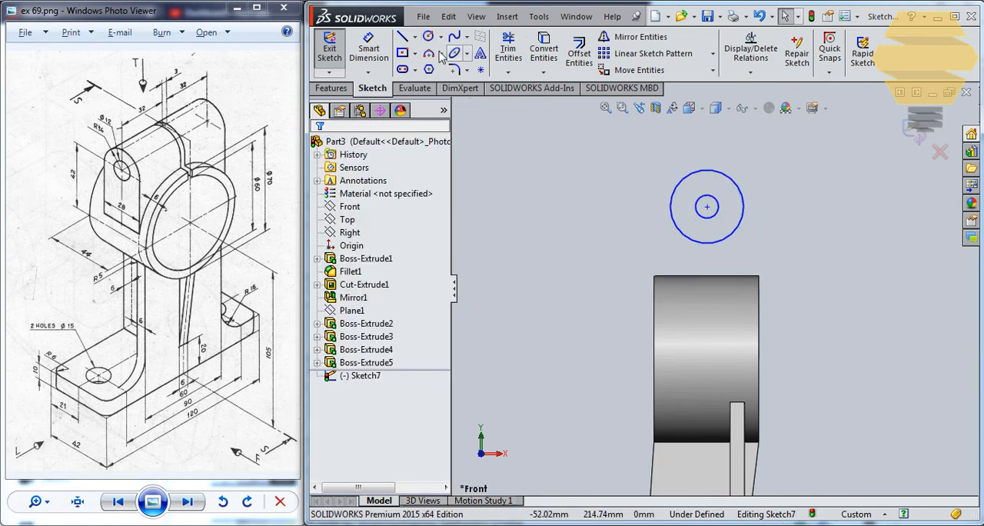
Draw a vertical line from the outer circle's edge down into the ring, a horizontal line across and a vertical line up past the circle
left_click(401, 37)
left_click(670, 206)
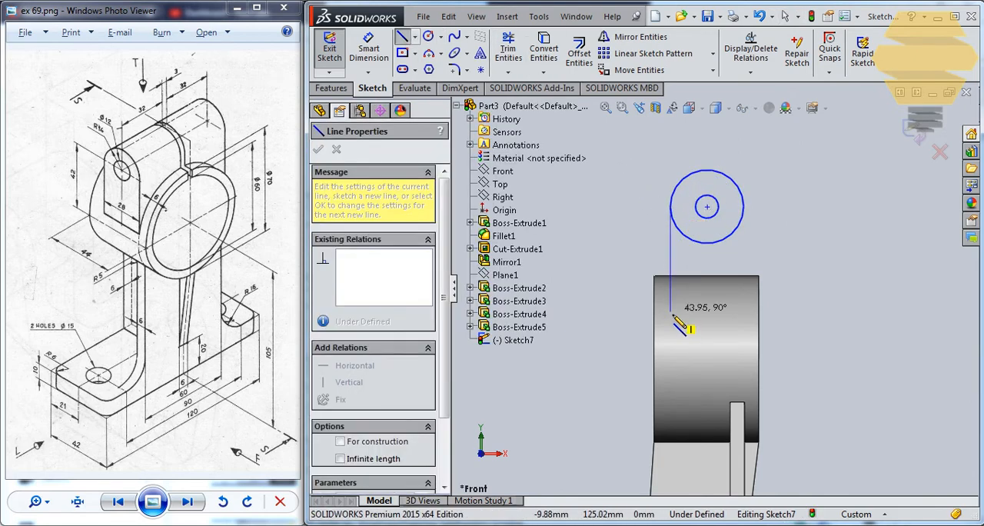
left_click(670, 328)
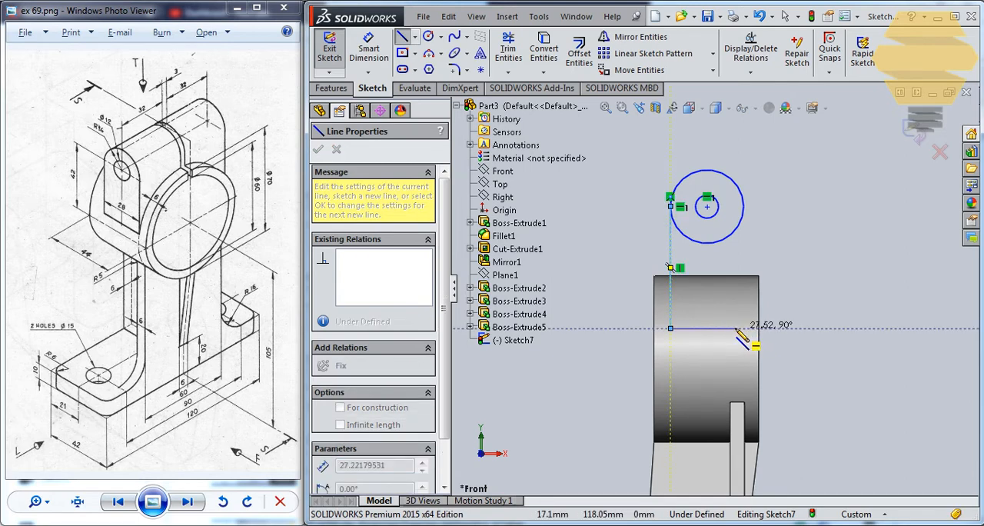
left_click(752, 328)
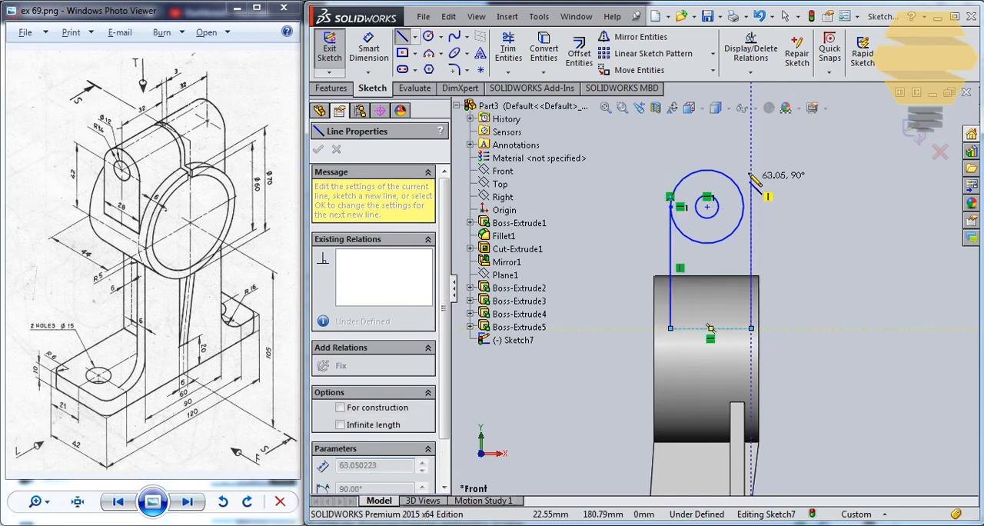
double_click(752, 163)
key("Escape")
key("Escape")
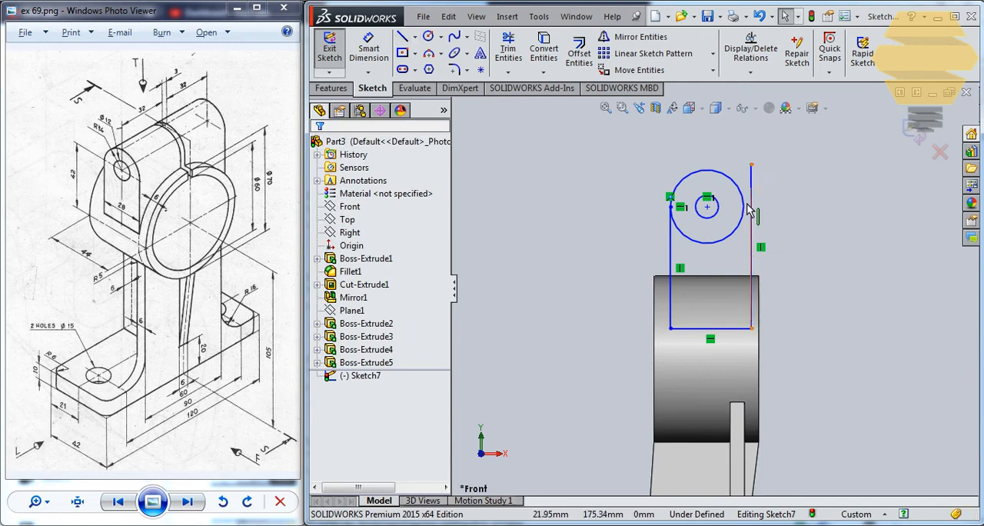
Make the free vertical line tangent to the outer circle
left_click(751, 205)
left_click(751, 206, "ctrl")
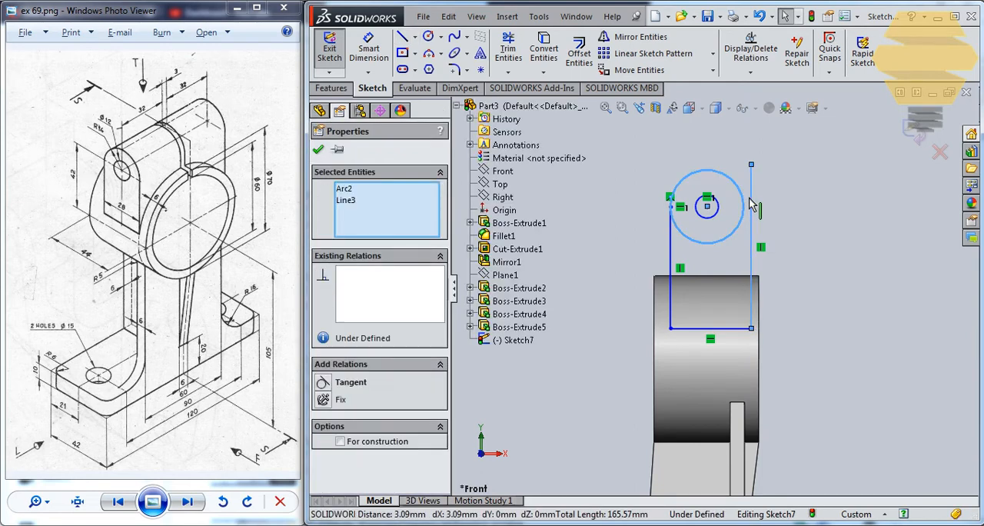
left_click(323, 382)
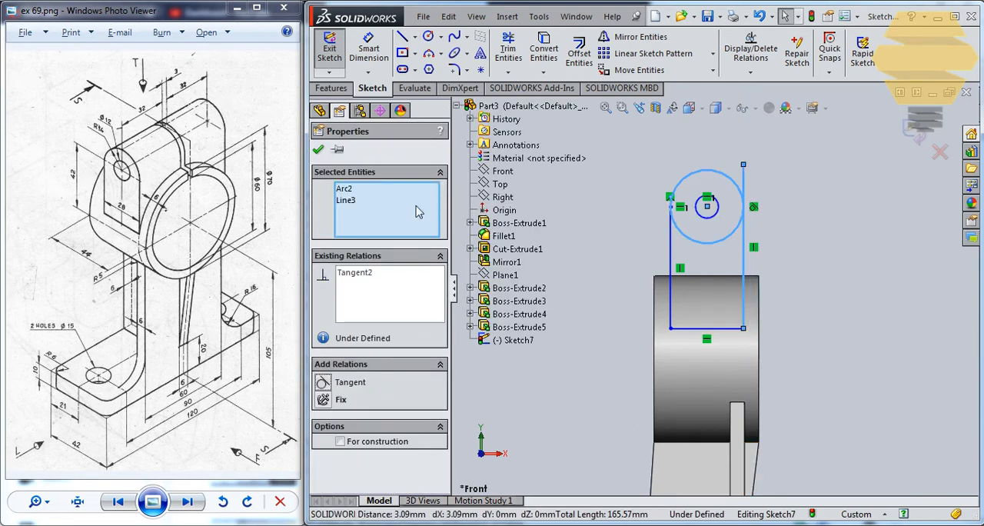
left_click(320, 151)
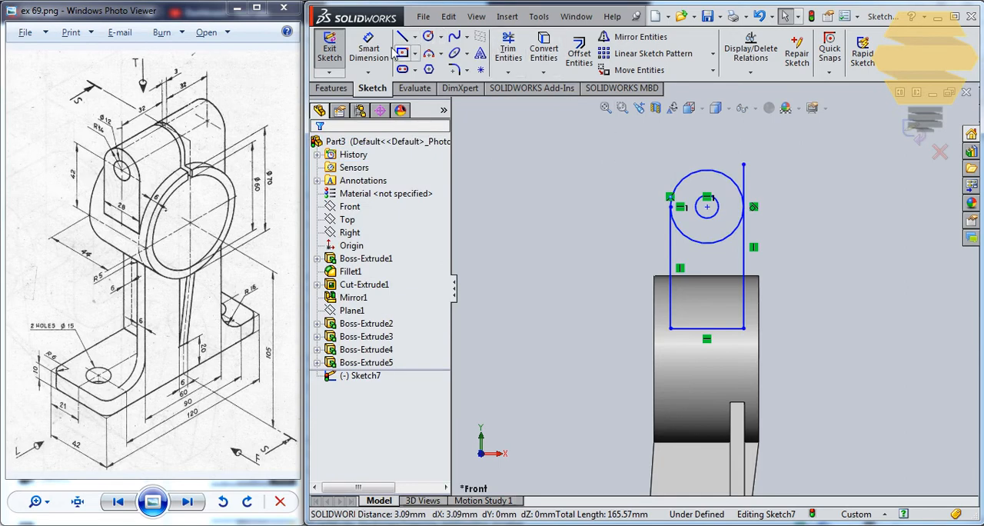
Trim the line's excess above the tangent point and the outer circle's lower half to leave a rounded lug outline
left_click(509, 54)
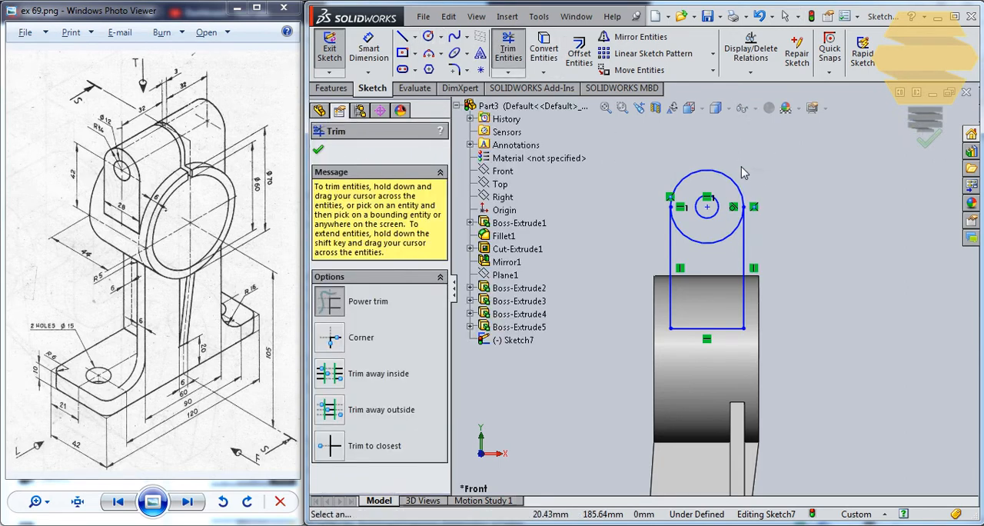
left_click_drag(716, 255, 713, 232)
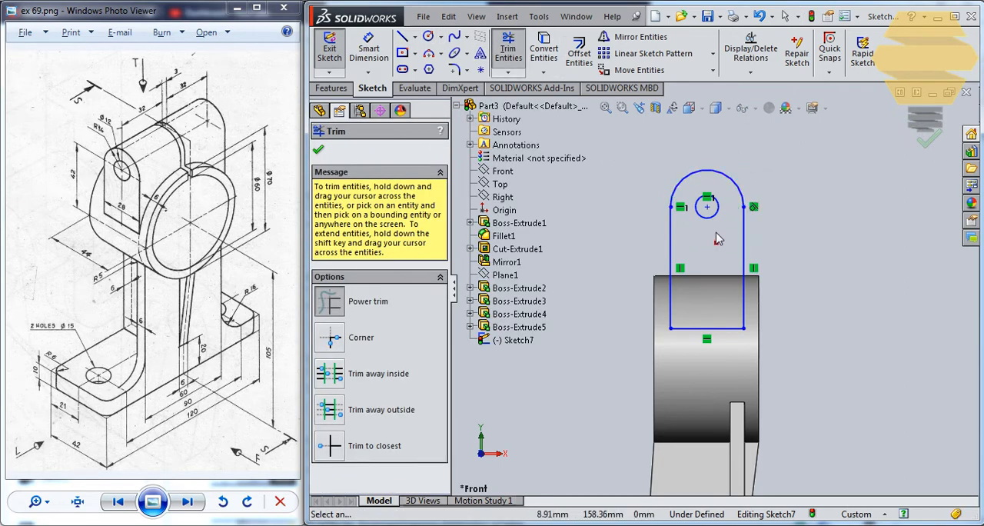
key("Escape")
Dimension the lug's bottom line to a width of 28 mm
left_click(369, 50)
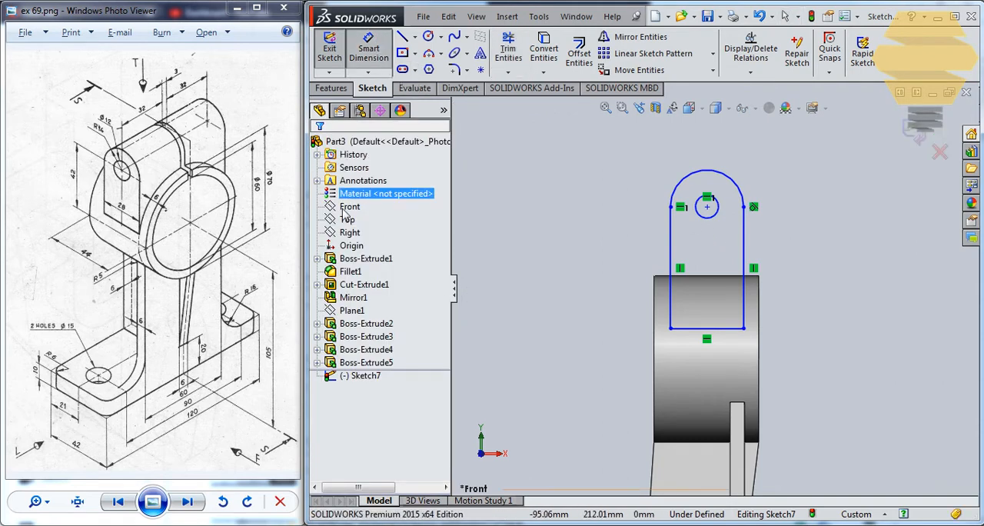
left_click(701, 329)
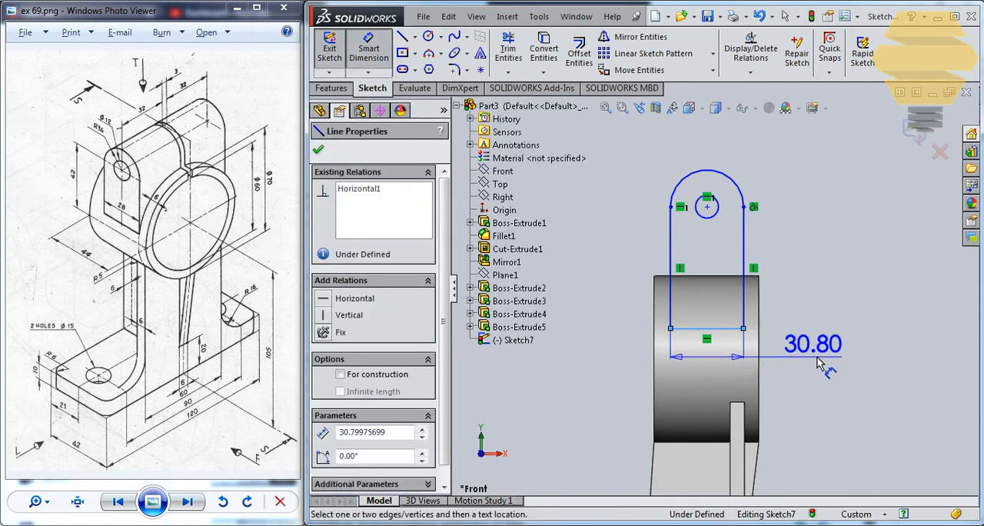
left_click(815, 360)
type("28")
key("Return")
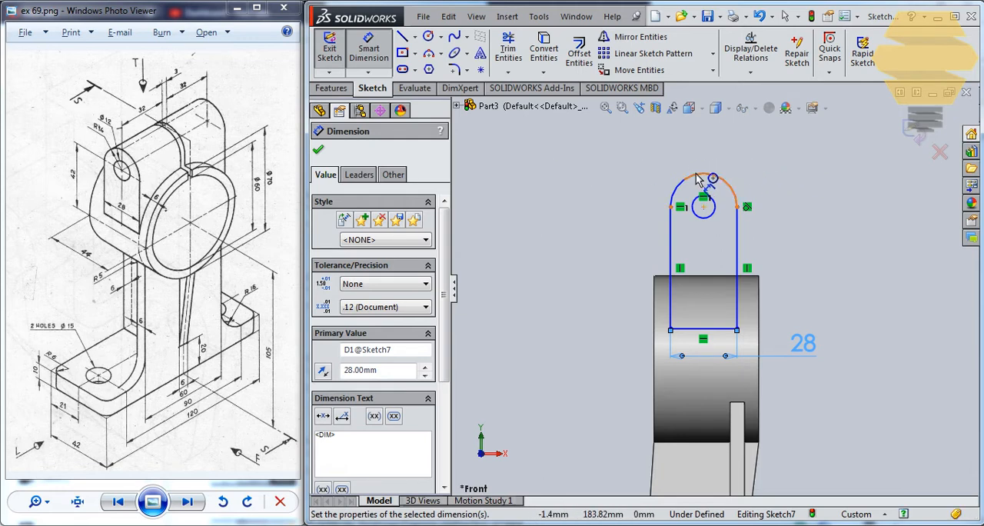
Add a driven radius dimension to the arc at the top of the lug outline
left_click(734, 185)
left_click(821, 182)
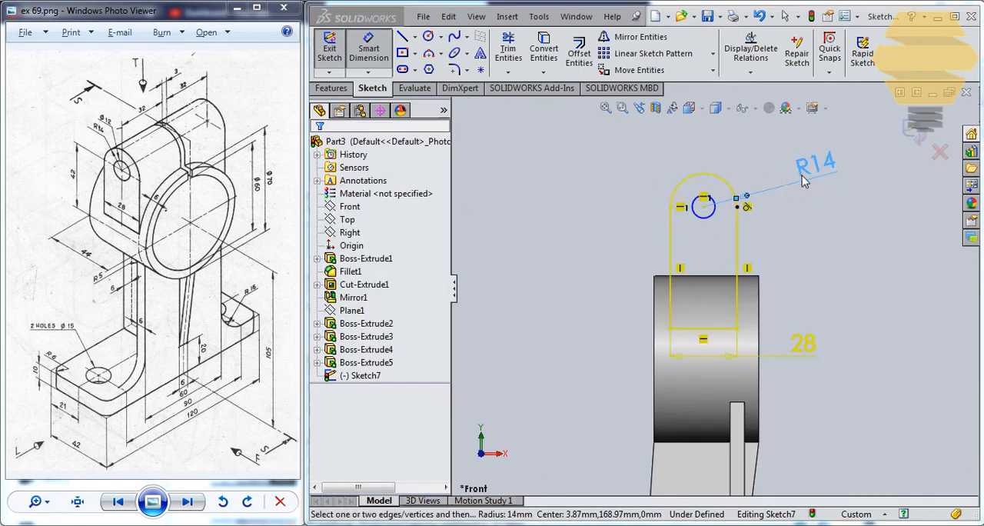
left_click(663, 151)
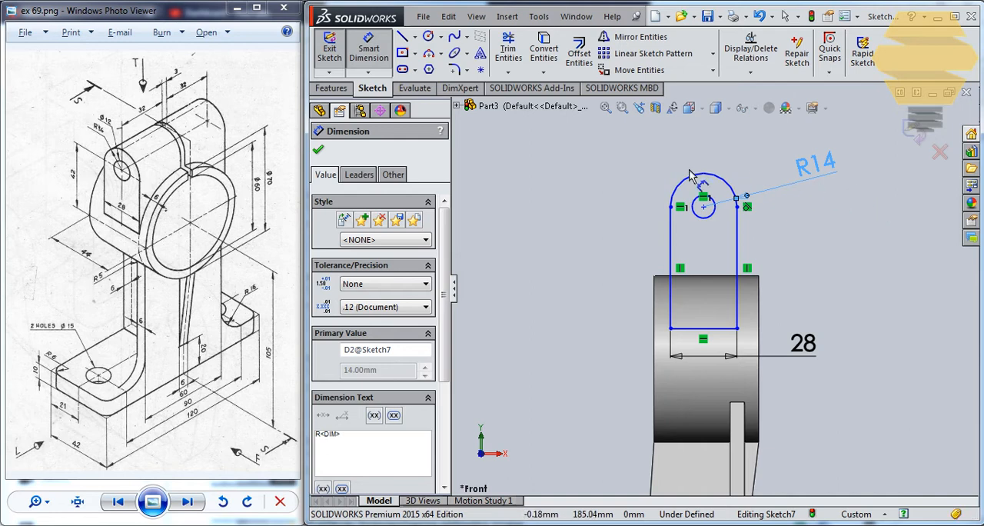
Dimension the lug's hole circle to a diameter of 12 mm
left_click(708, 218)
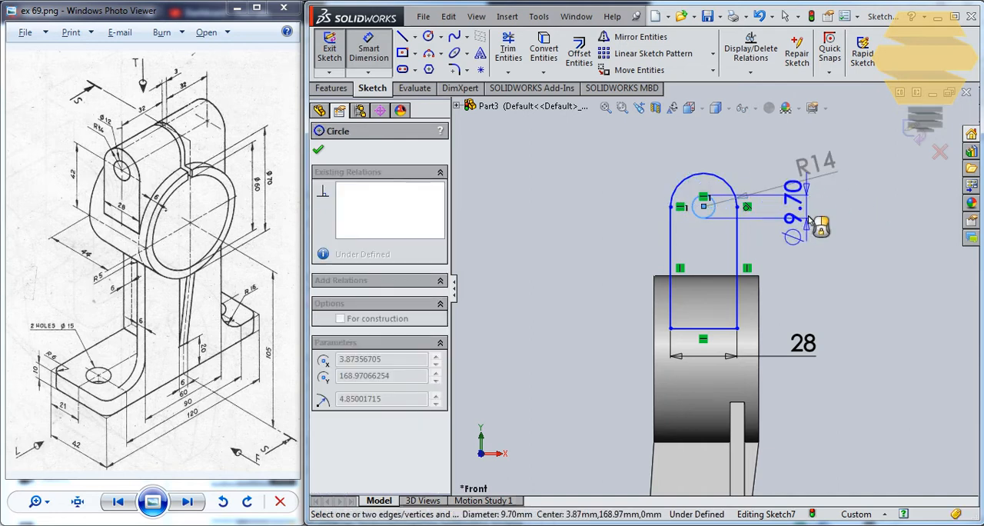
left_click(846, 222)
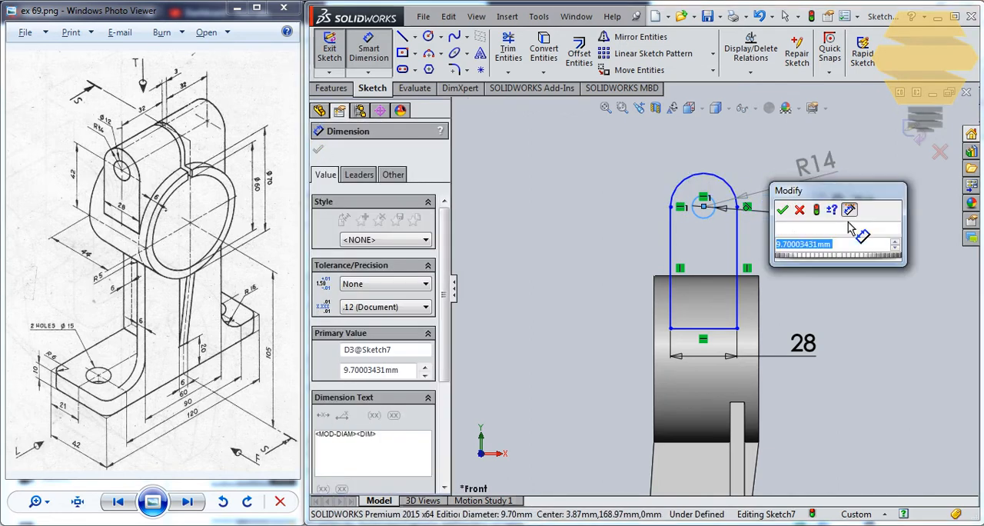
type("12")
key("Return")
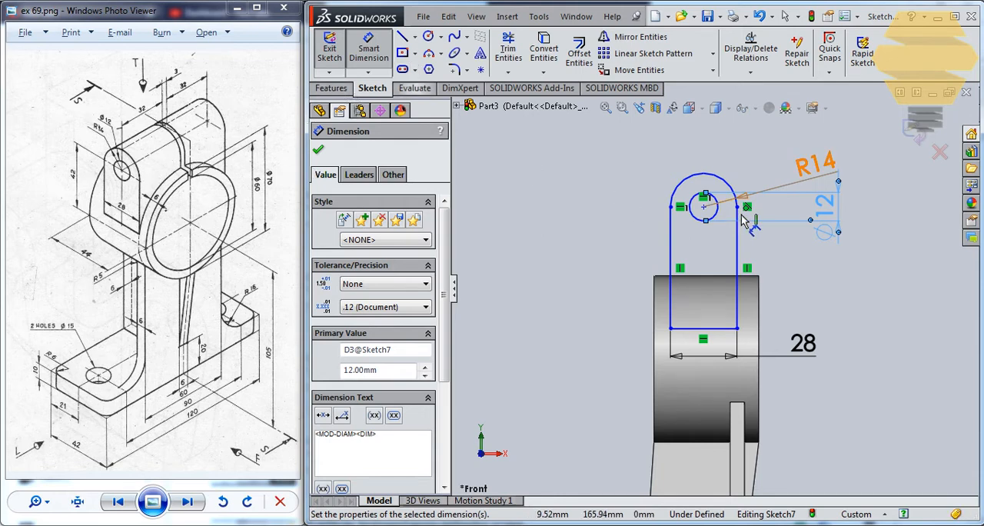
Dimension the vertical distance from the hole's centre to the lug's bottom line as 42 mm
left_click(704, 207)
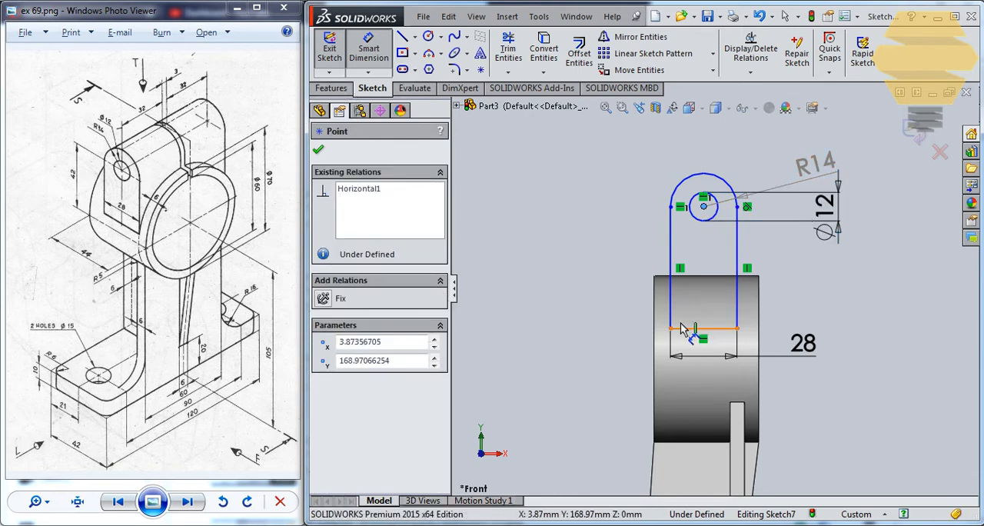
left_click(684, 328)
left_click(589, 275)
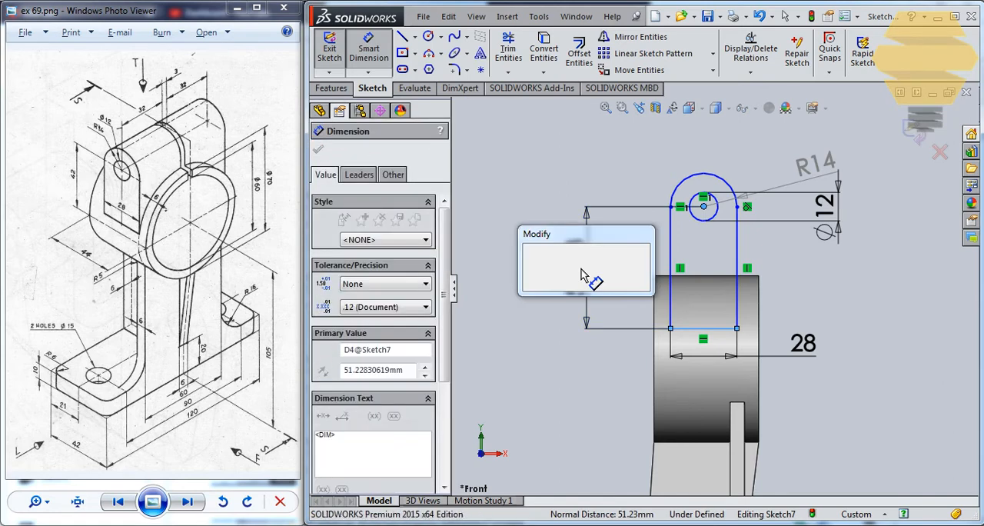
key("Return")
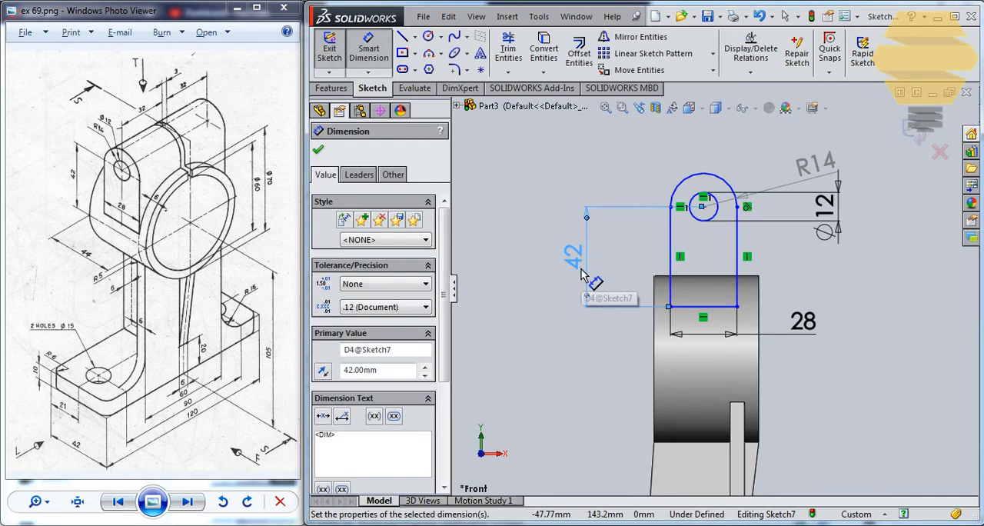
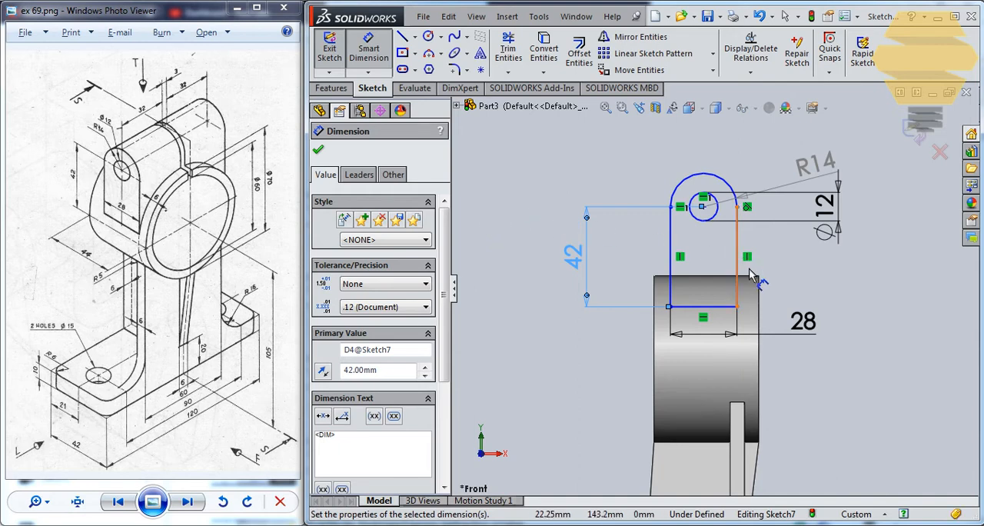
Dimension the horizontal distance between the lug's right side line and the ring's right edge as 6 mm
left_click(738, 290)
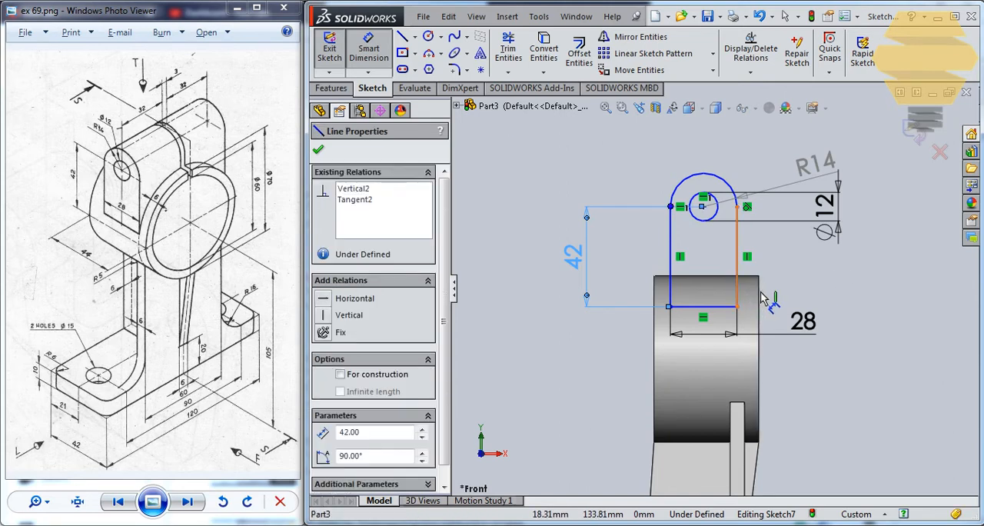
left_click(760, 291)
left_click(830, 296)
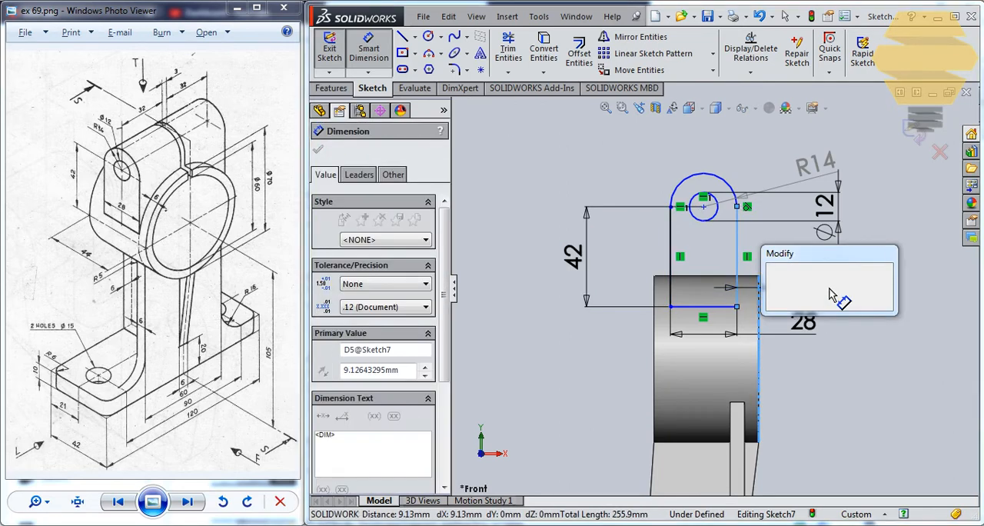
type("6")
key("Return")
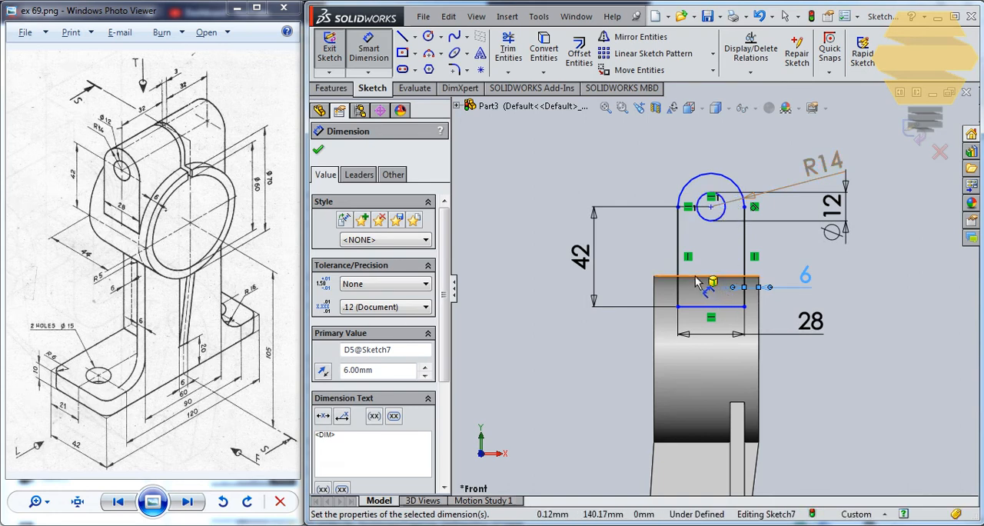
left_click(696, 185)
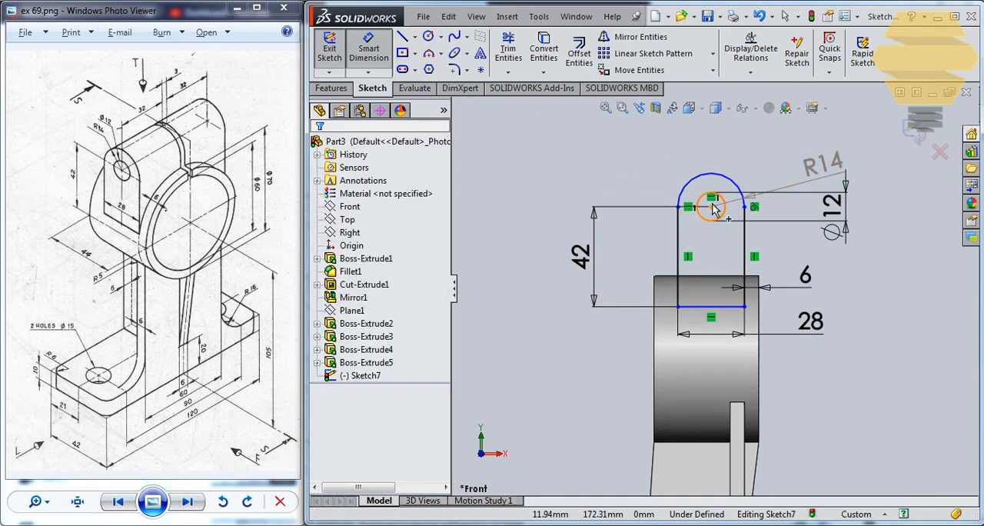
Delete the 42 mm dimension between the hole's centre and the lug's bottom line
left_click_drag(711, 204, 723, 310)
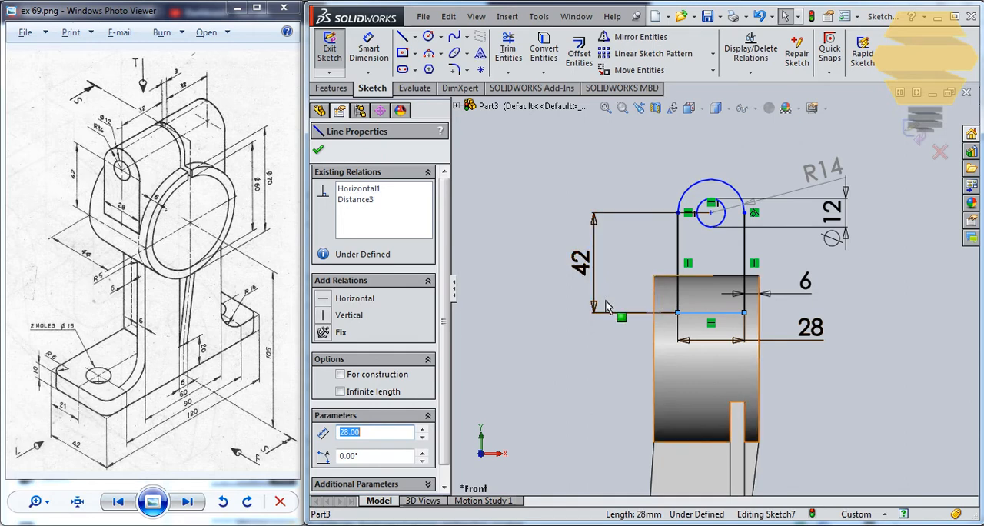
double_click(590, 272)
key("Delete")
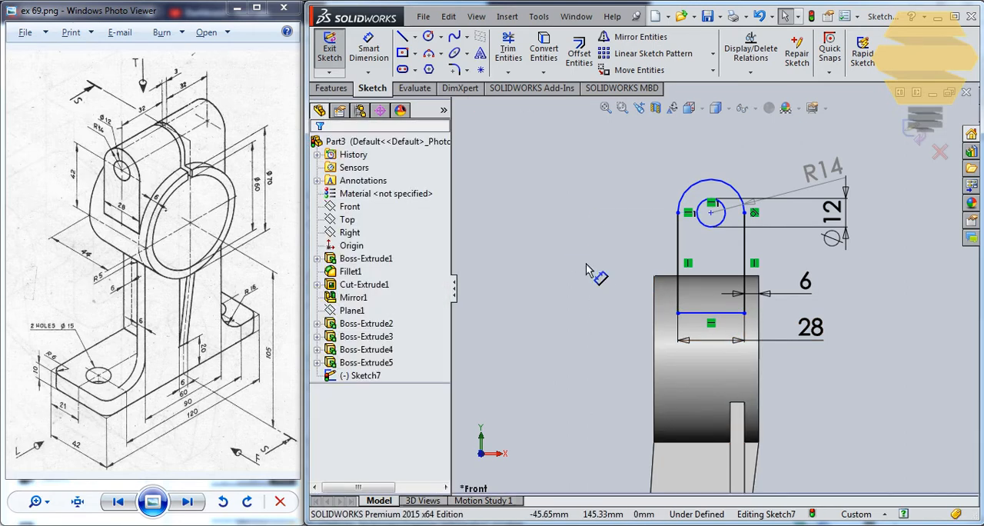
left_click(364, 50)
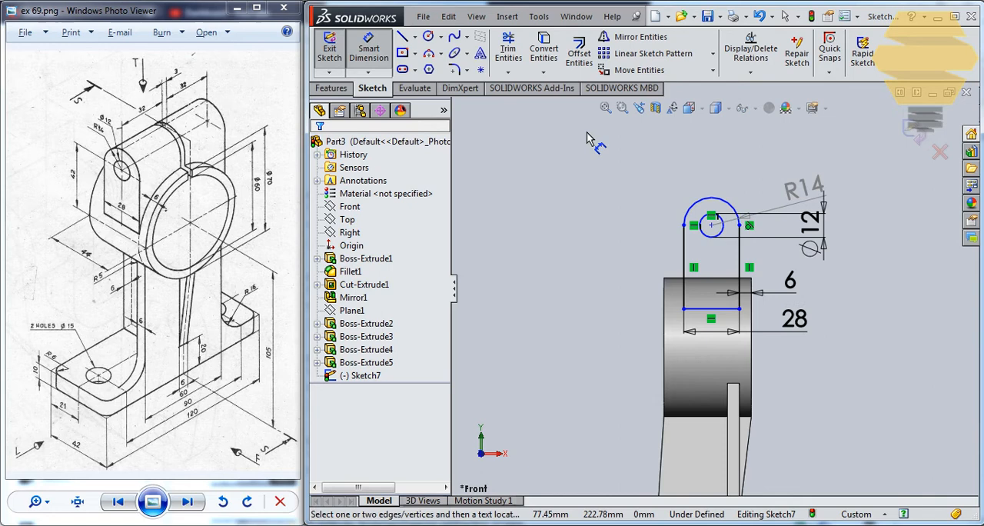
left_click(712, 226)
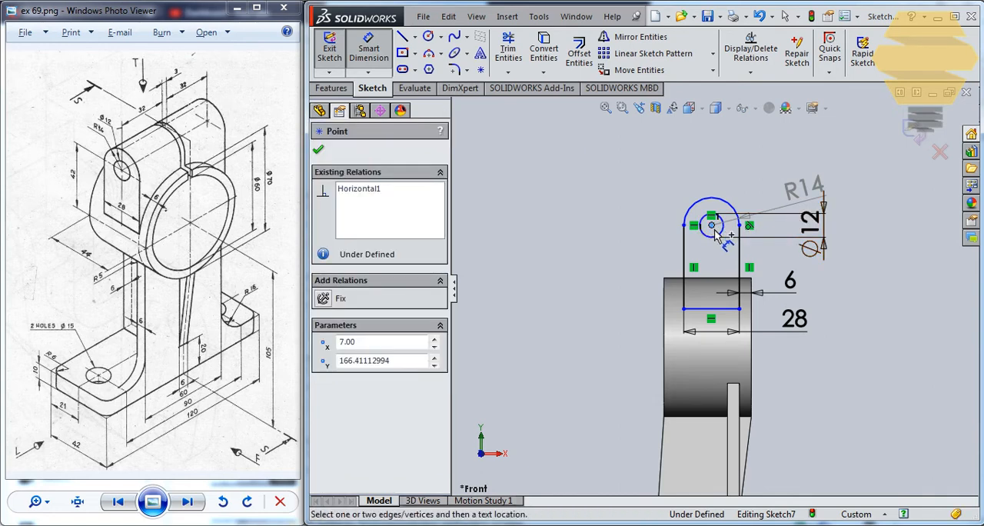
left_click(759, 348)
key("Escape")
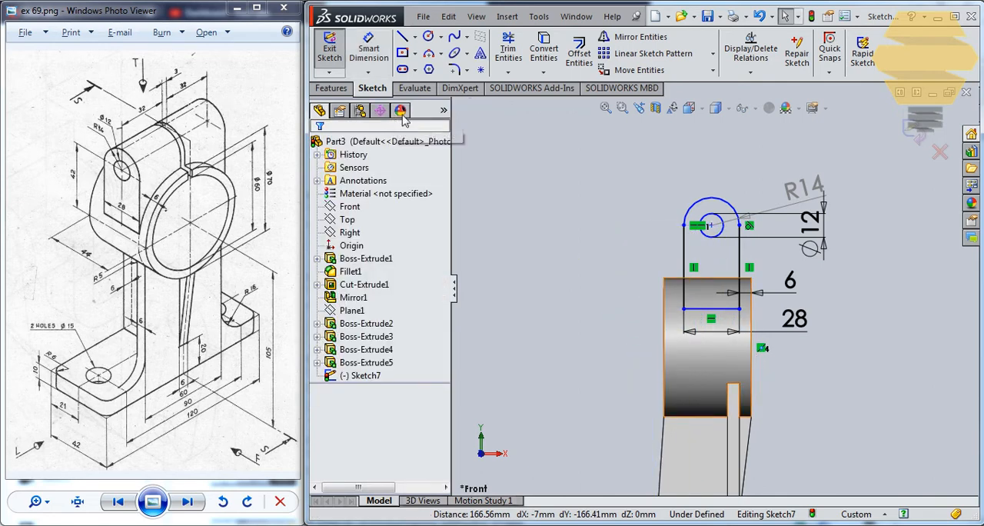
Sketch a horizontal centerline about 96.5 mm long from the midpoint of the ring's right edge across the ring
left_click(414, 36)
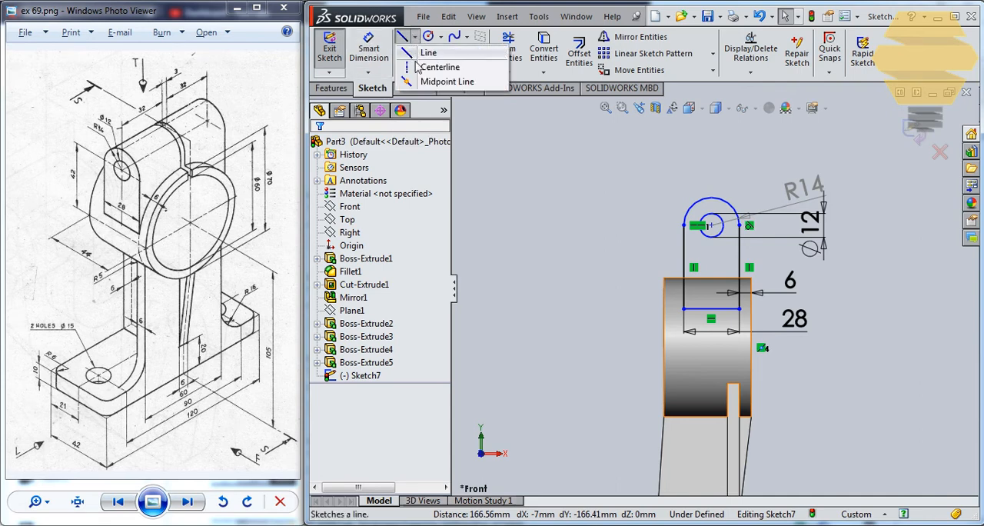
left_click(447, 63)
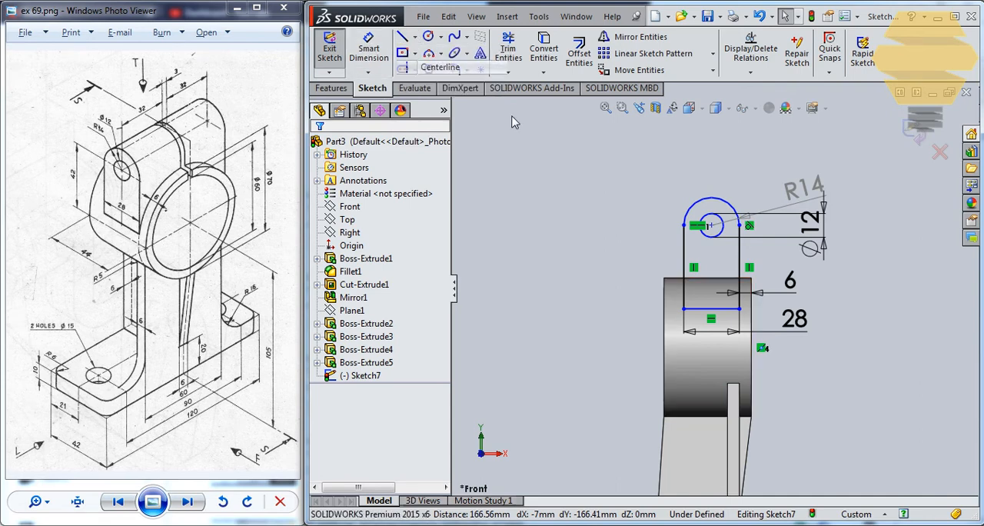
left_click(760, 347)
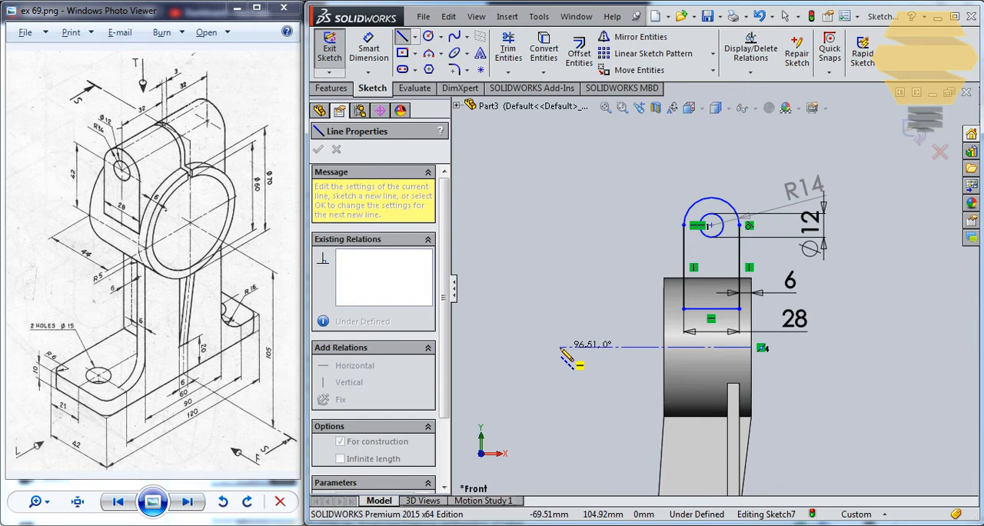
double_click(561, 346)
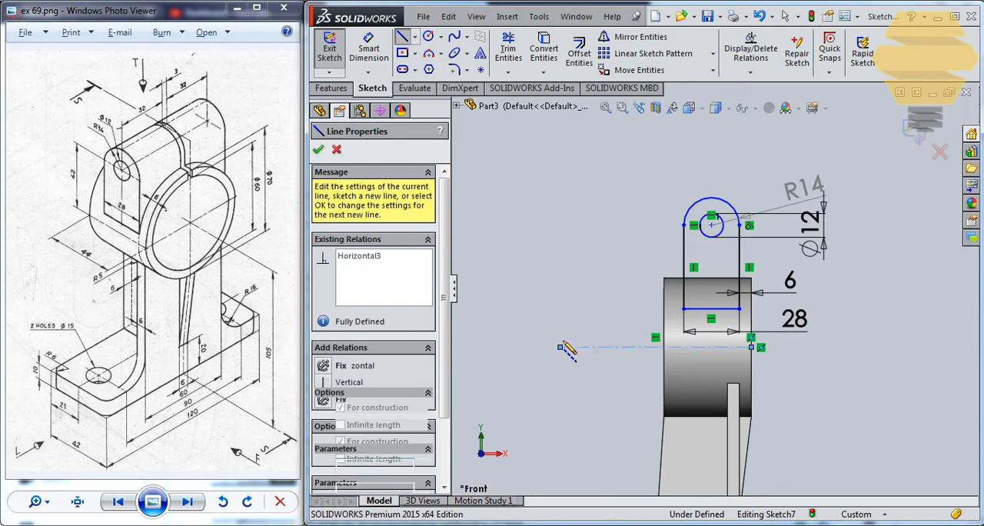
Dimension the vertical distance from the left end of the lug's arc to the horizontal centerline as 42 mm
left_click(369, 50)
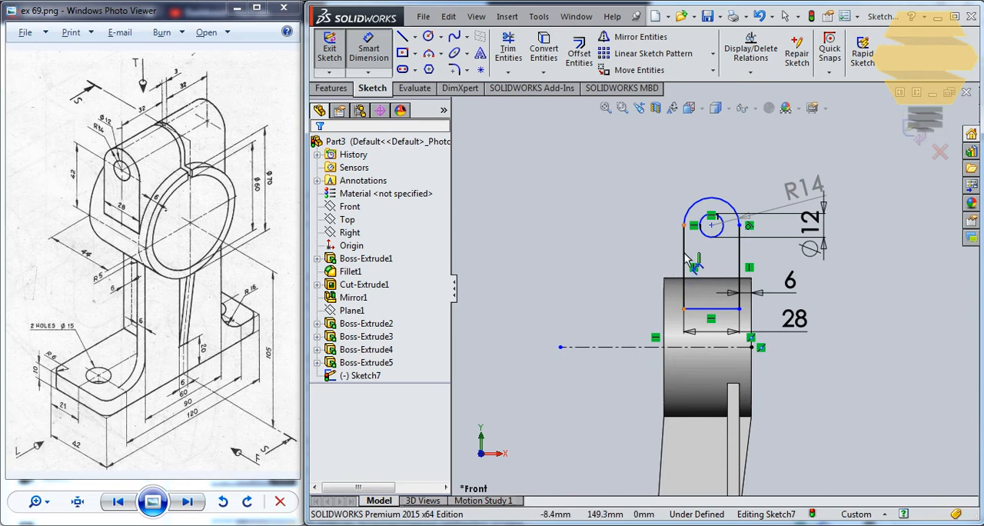
left_click(683, 225)
left_click(644, 348)
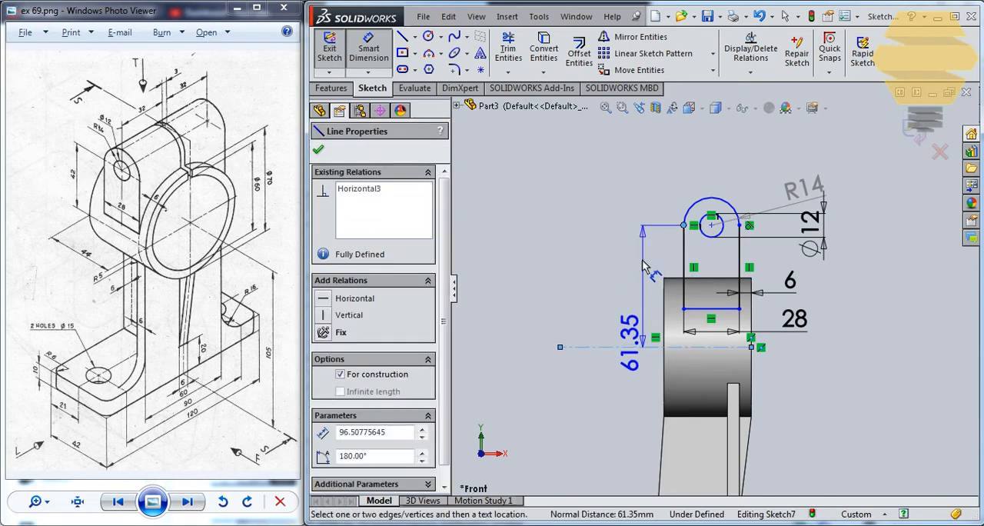
left_click(649, 277)
type("42")
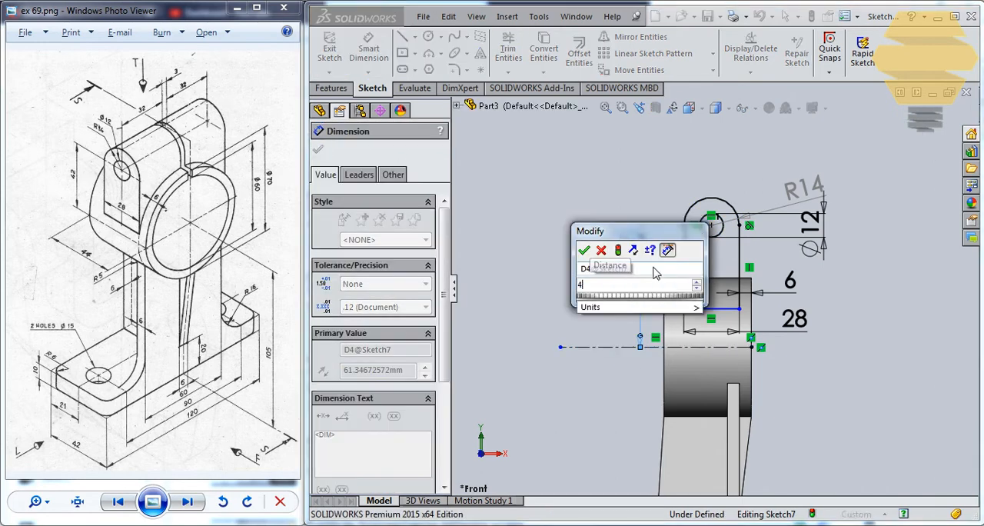
key("Return")
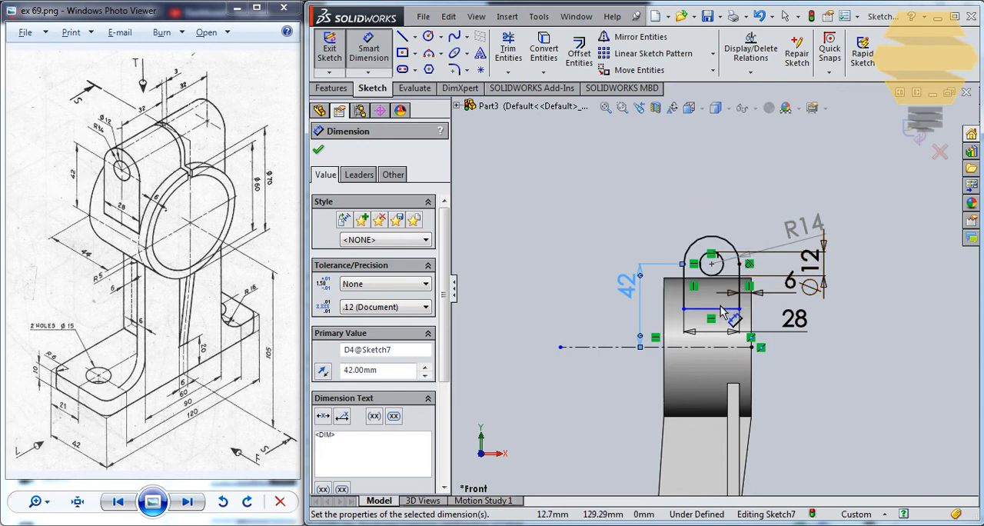
key("Escape")
Move the lug's bottom line down to just below the ring's horizontal centerline
left_click(721, 360)
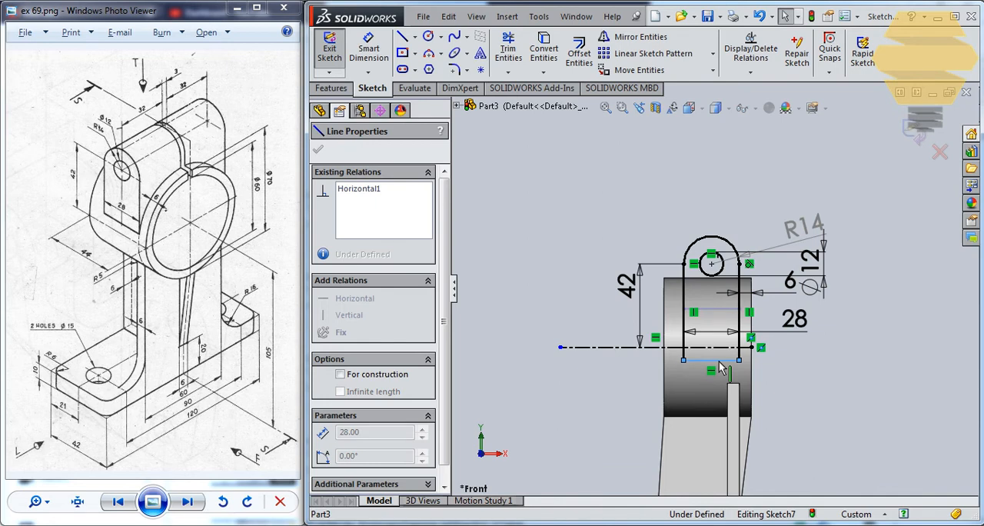
left_click_drag(719, 359, 721, 344)
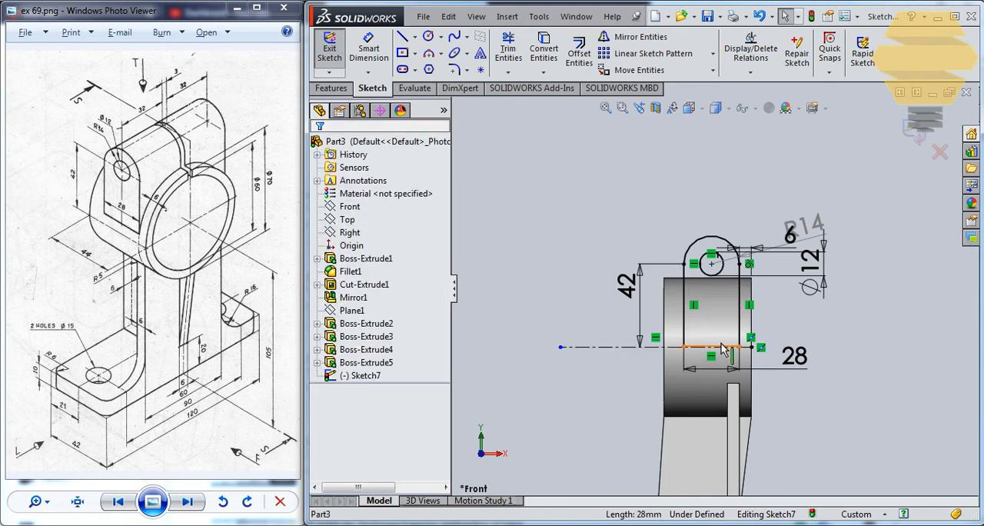
left_click(723, 350)
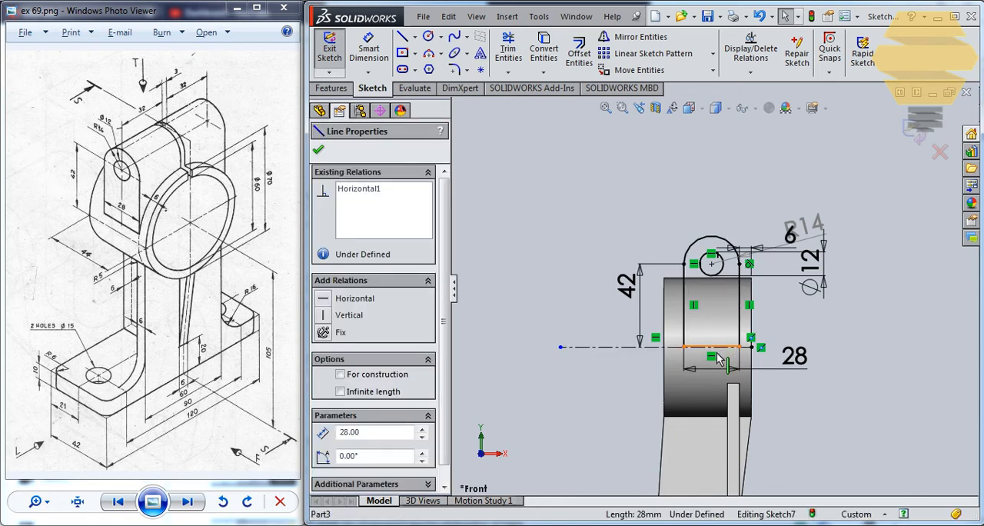
mouse_move(716, 352)
left_mouse_down()
mouse_move(716, 361)
mouse_move(725, 351)
left_mouse_up()
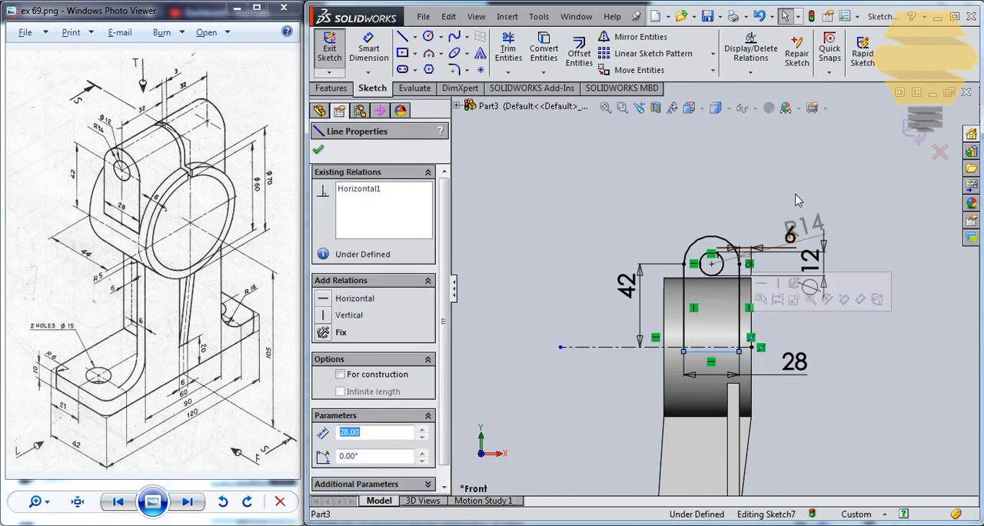
left_click(915, 125)
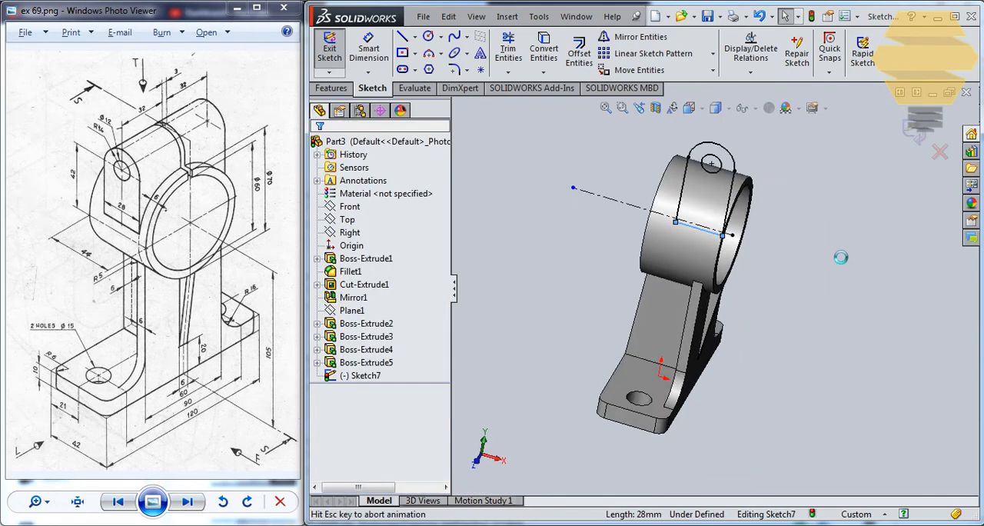
Extrude the lug sketch in both directions, blind, to 67/2 mm in the first direction and 33.5 mm in the second
mouse_move(791, 207)
middle_mouse_down()
mouse_move(726, 135)
mouse_move(777, 162)
mouse_move(754, 136)
mouse_move(734, 182)
middle_mouse_up()
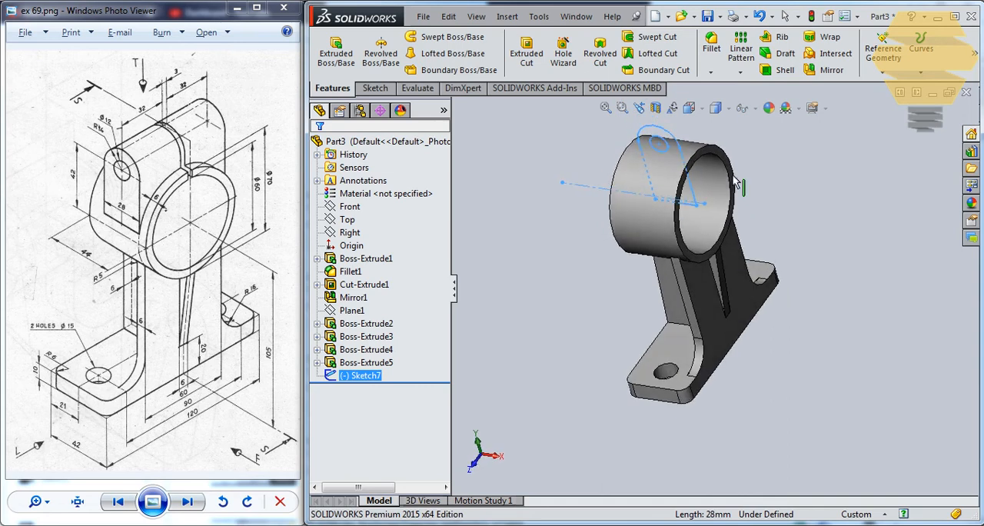
left_click(336, 49)
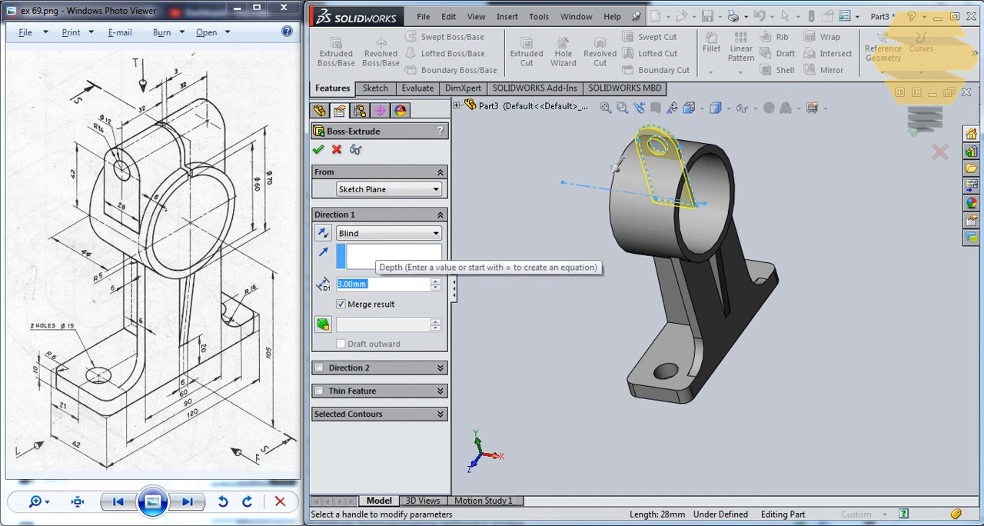
type("67/2")
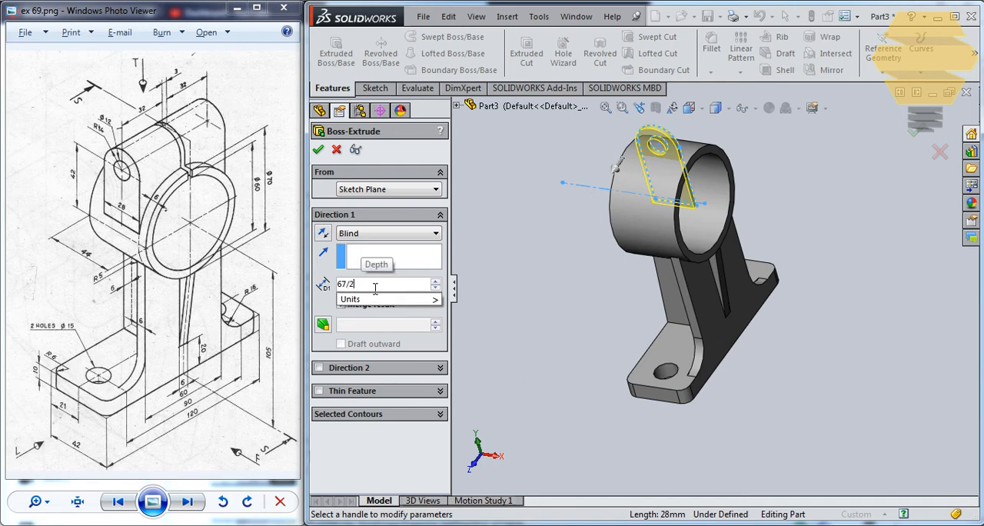
left_click(319, 368)
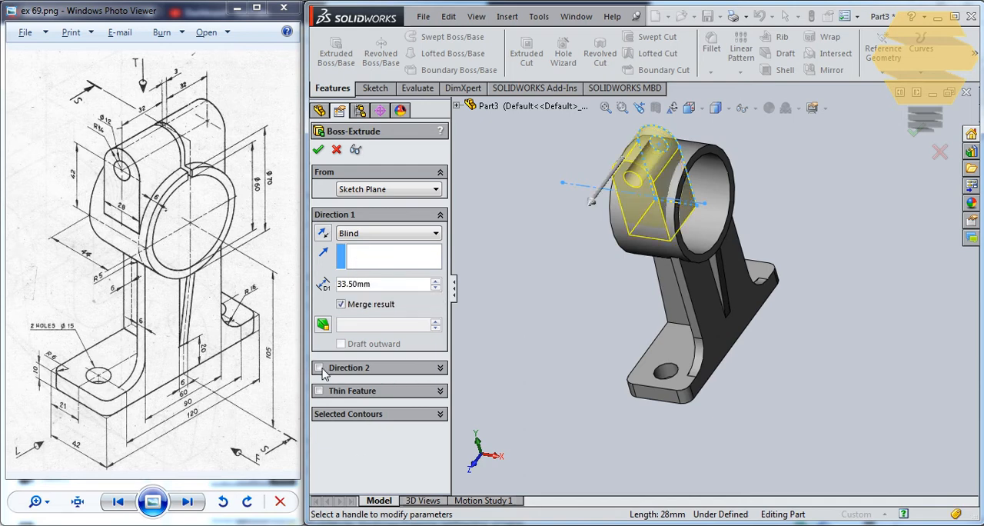
type("33.5")
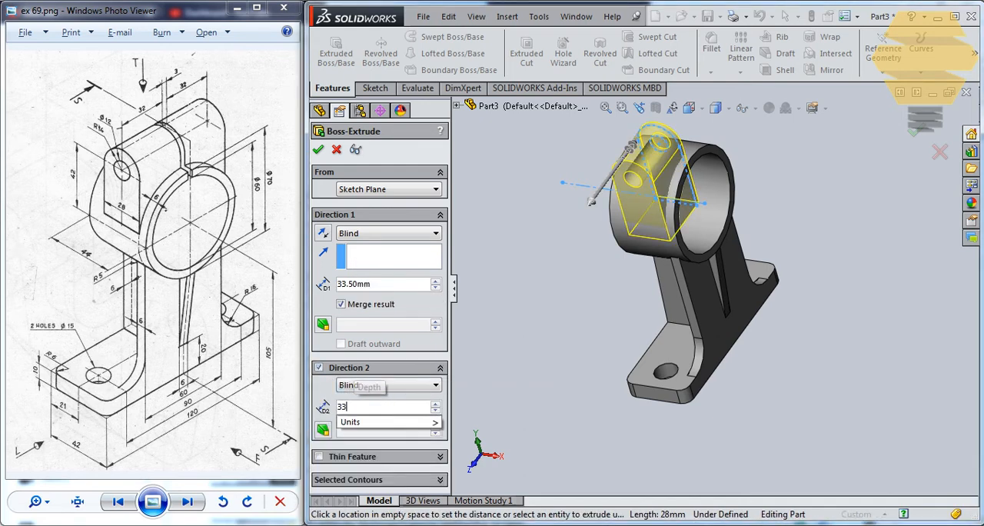
key("Return")
left_click(319, 149)
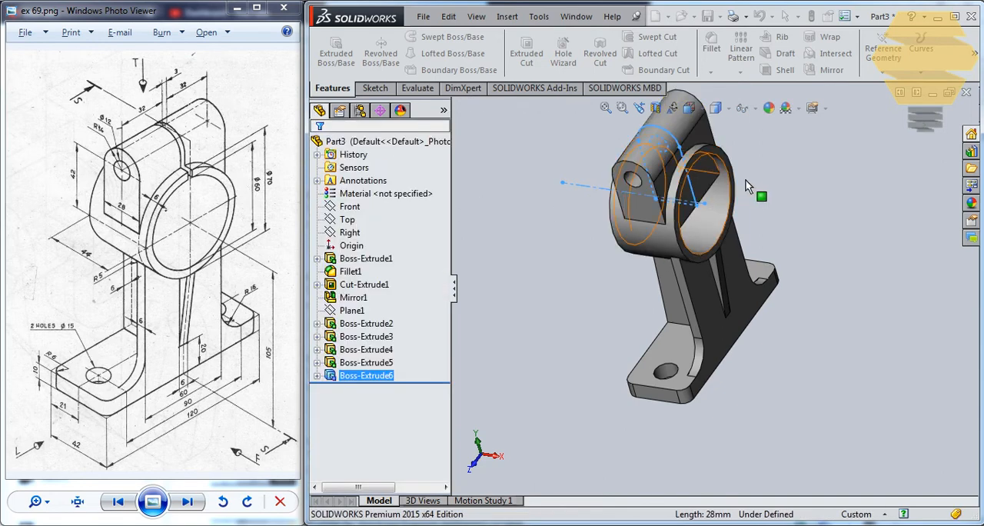
Start a new sketch on the ring's flat annular end face
middle_click_drag(757, 196, 718, 202)
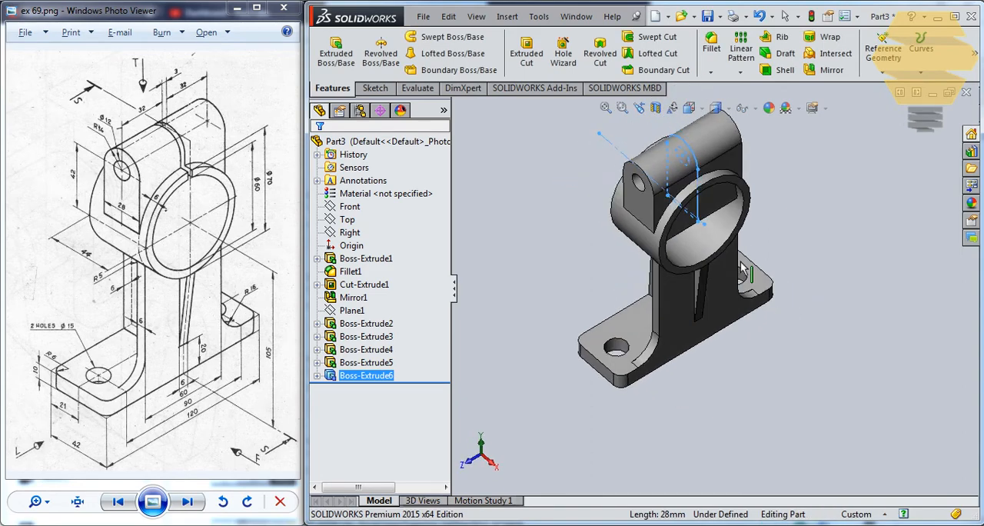
scroll(741, 198, "down", 2)
left_click(745, 198)
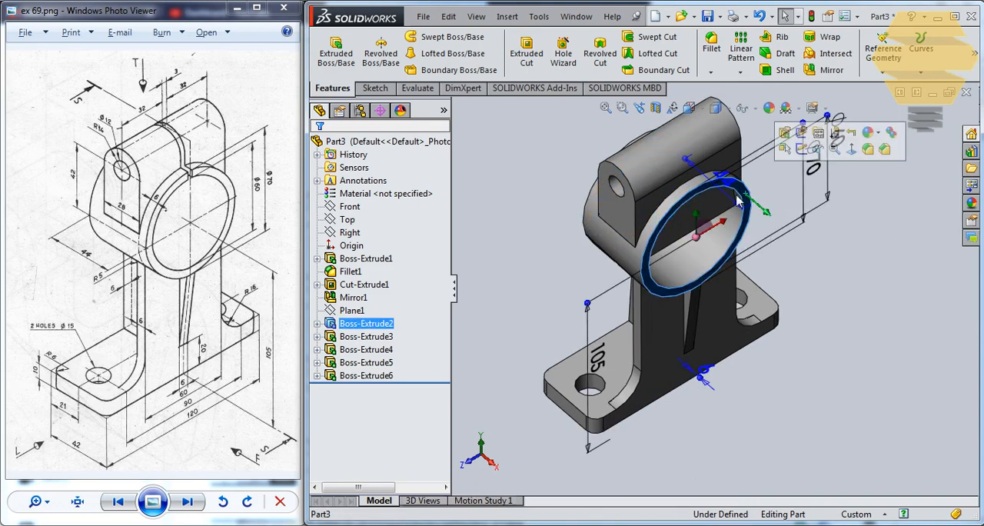
left_click(803, 148)
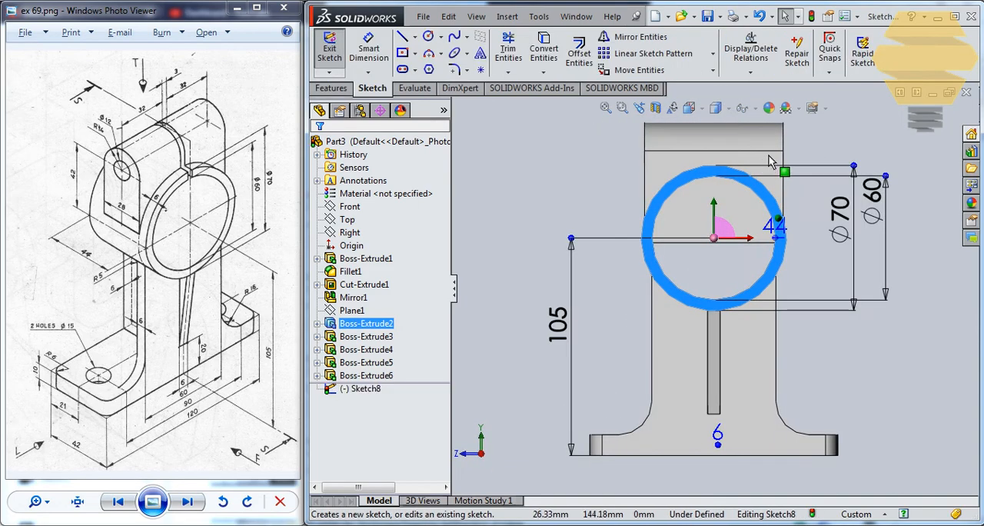
Convert the ring's inner circular edge into a sketch entity
scroll(744, 136, "up", 1)
scroll(742, 139, "down", 4)
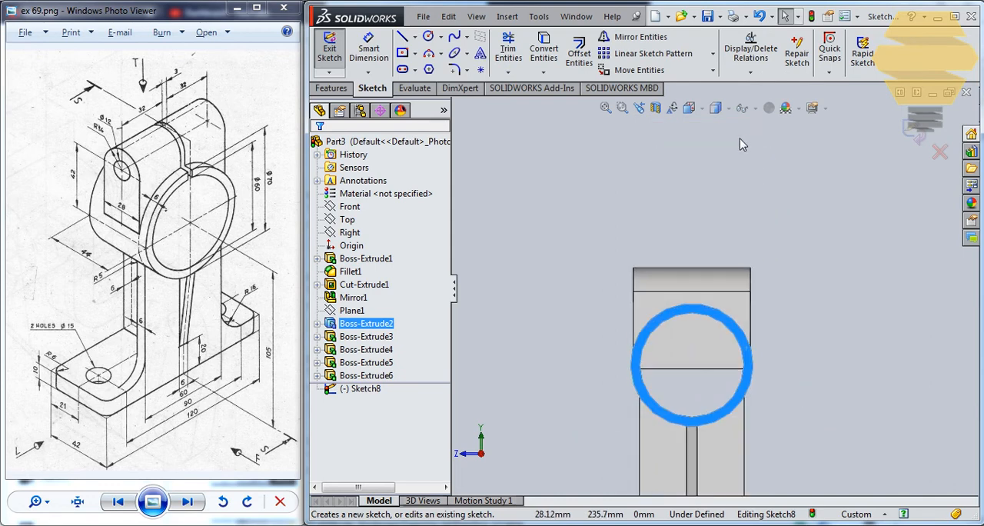
left_click(681, 459)
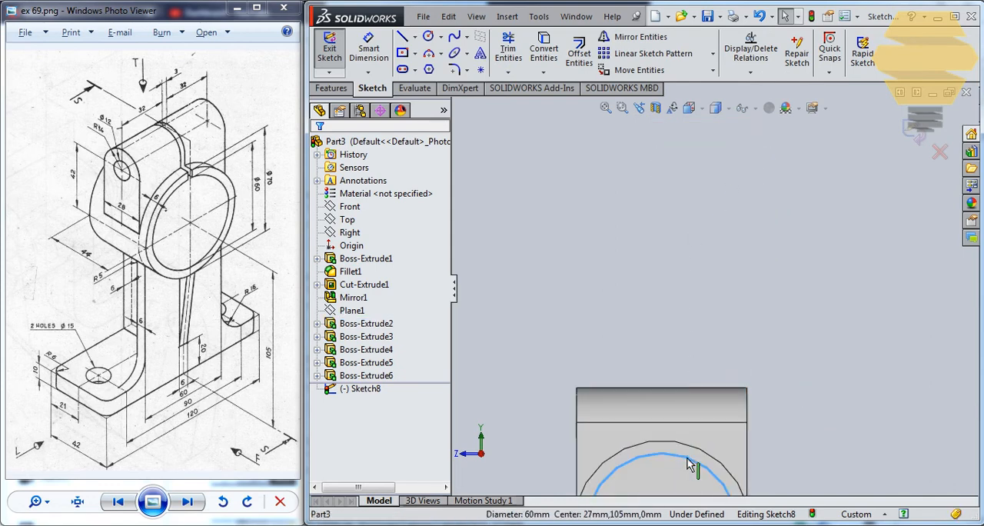
left_click(544, 52)
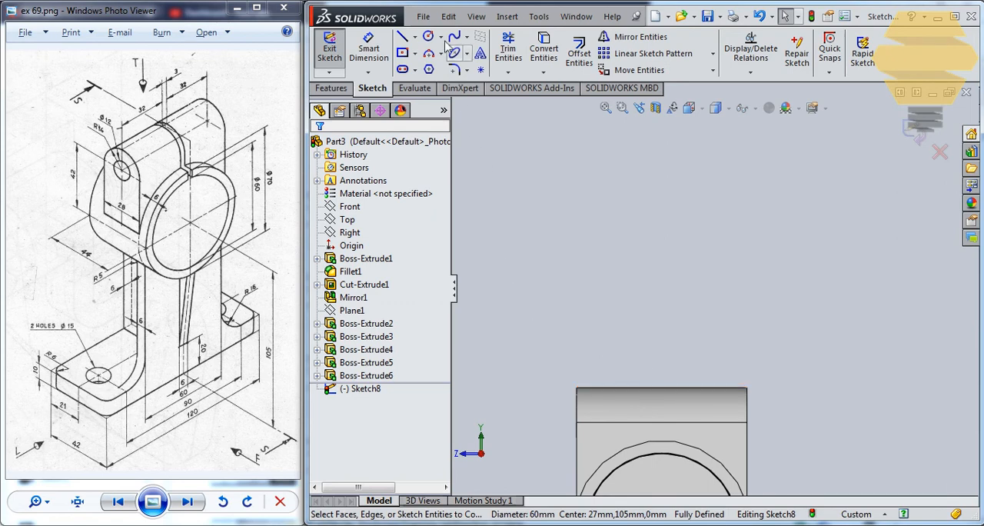
Draw a center rectangle about 7 mm wide on the midpoint of the lug's horizontal edge, extending above the lug and into the ring's bore
left_click(408, 53)
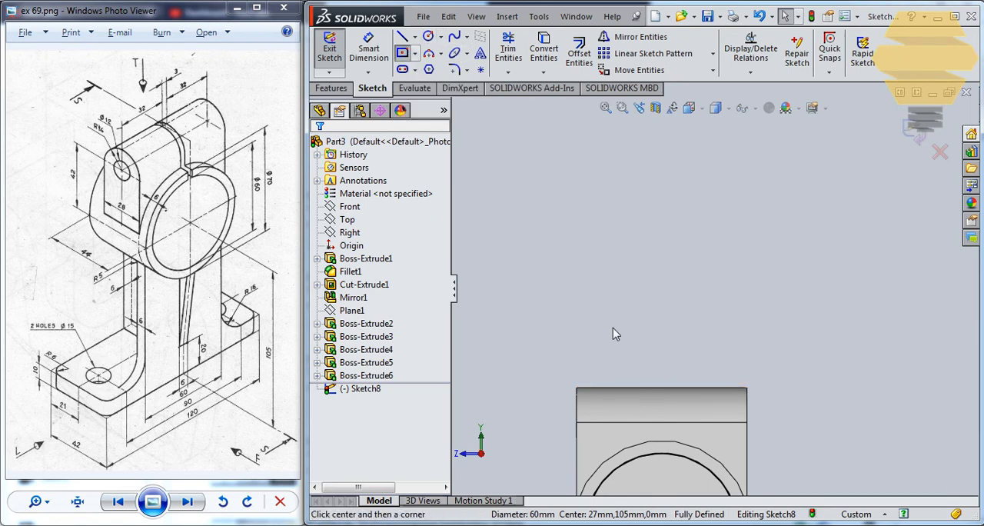
left_click(661, 422)
left_click(672, 366)
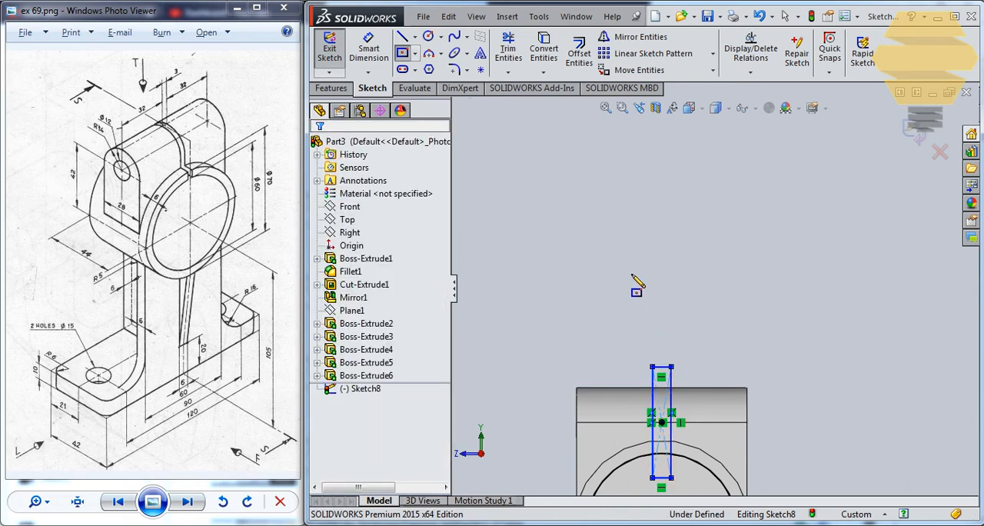
key("Escape")
Set the rectangle's width to 3 mm
left_click(398, 194)
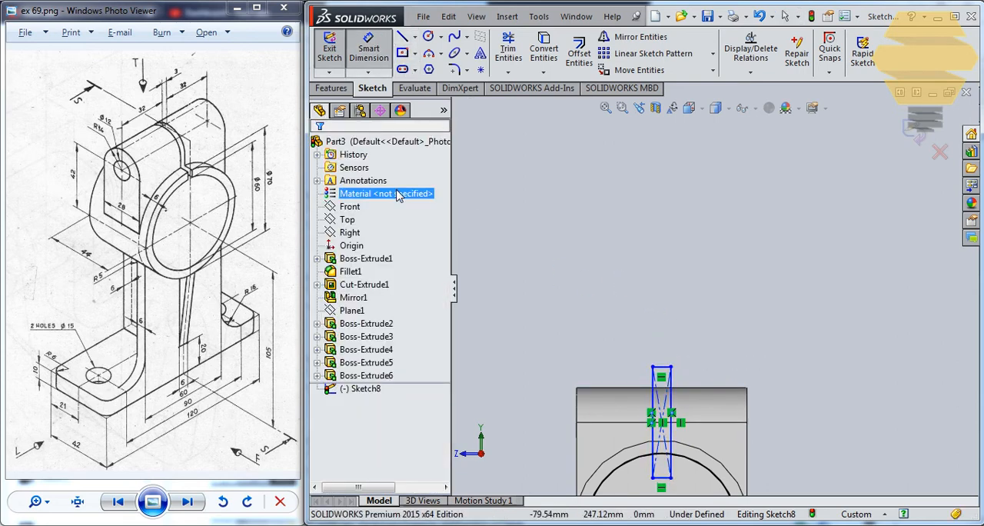
left_click(661, 369)
left_click(742, 307)
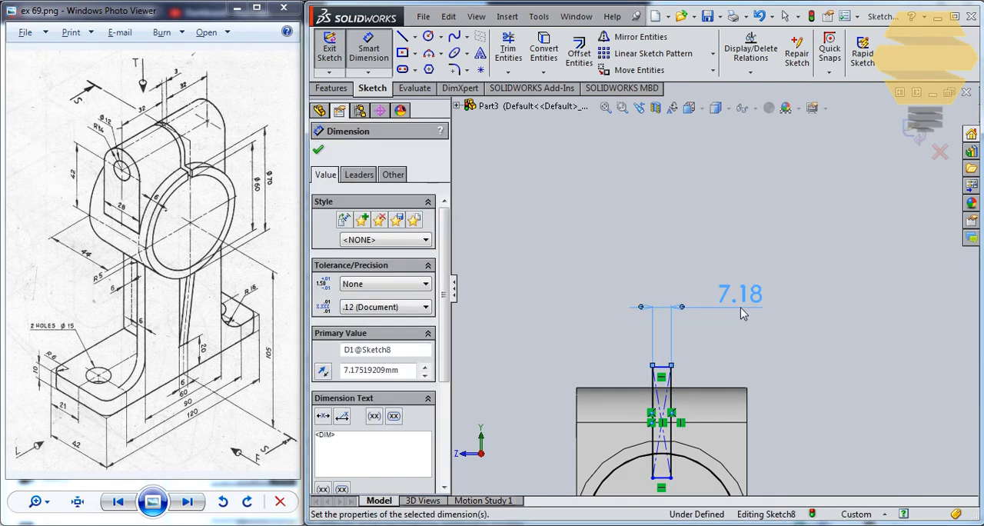
type("3")
key("Return")
scroll(665, 461, "up", 4)
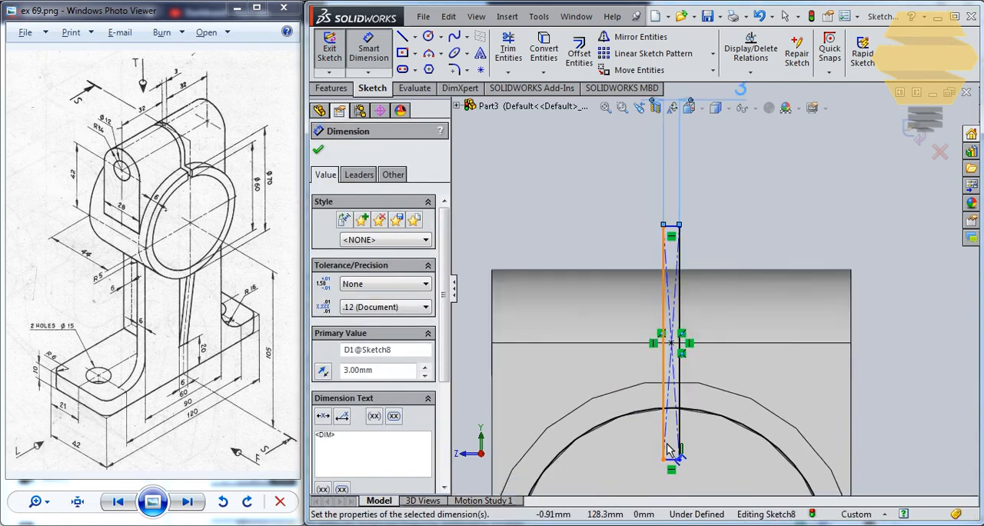
scroll(667, 443, "down", 1)
left_click(661, 324)
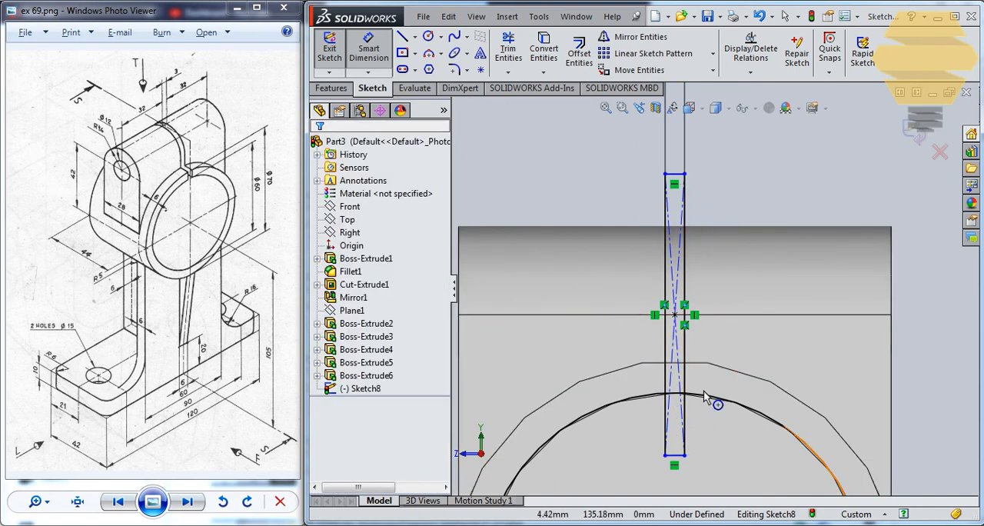
key("Escape")
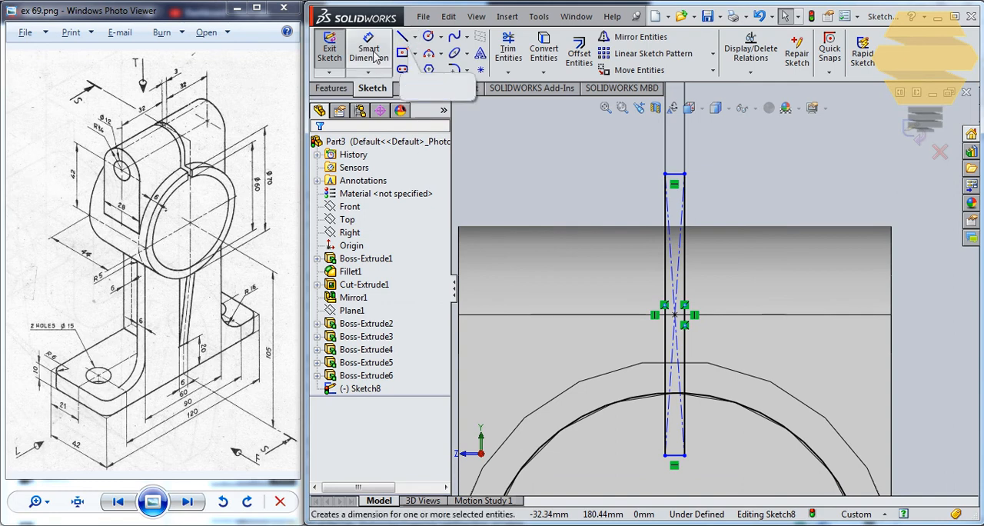
Trim away the rectangle's portion inside the converted circle and the circle's short arc between the rectangle's sides
left_click(368, 49)
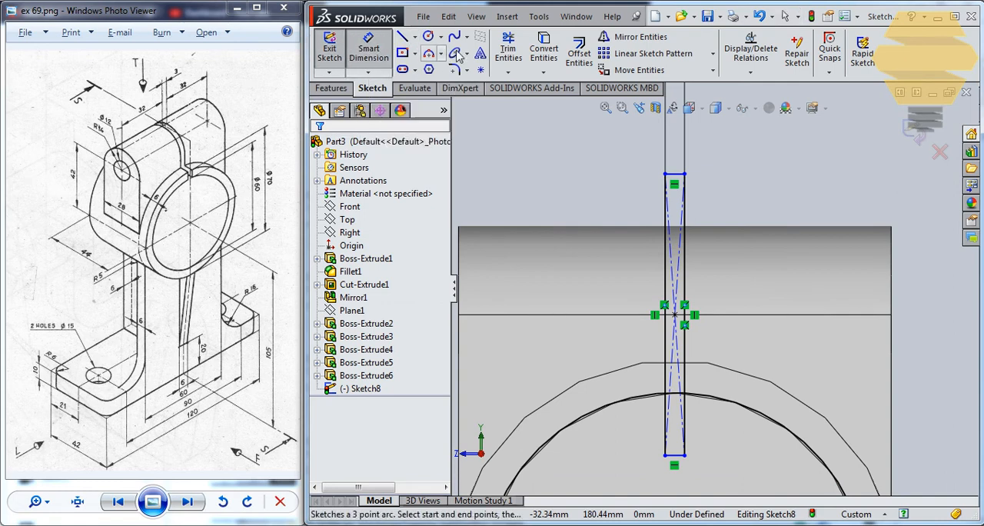
left_click(507, 52)
mouse_move(650, 438)
left_mouse_down()
mouse_move(689, 471)
mouse_move(671, 442)
left_mouse_up()
scroll(672, 408, "down", 2)
scroll(677, 384, "down", 2)
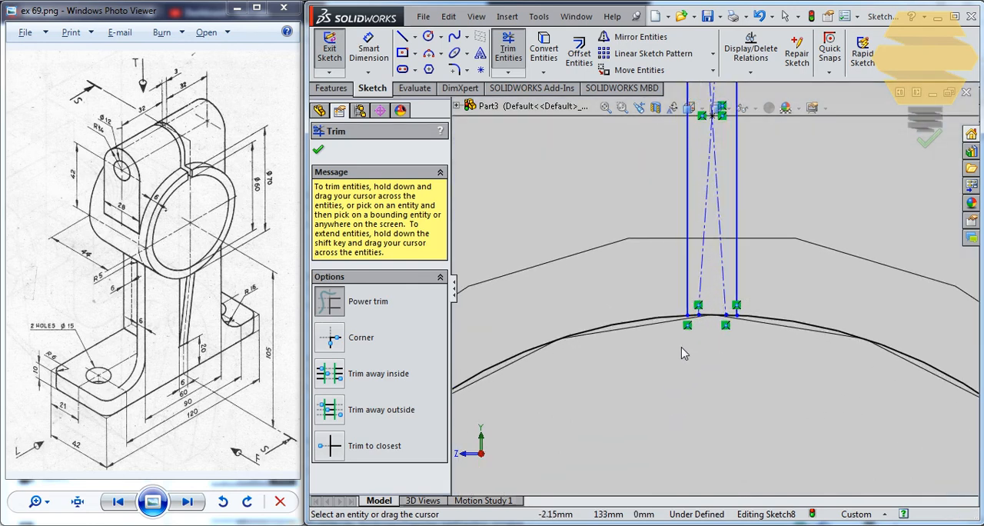
left_click_drag(715, 336, 709, 308)
scroll(705, 326, "down", 4)
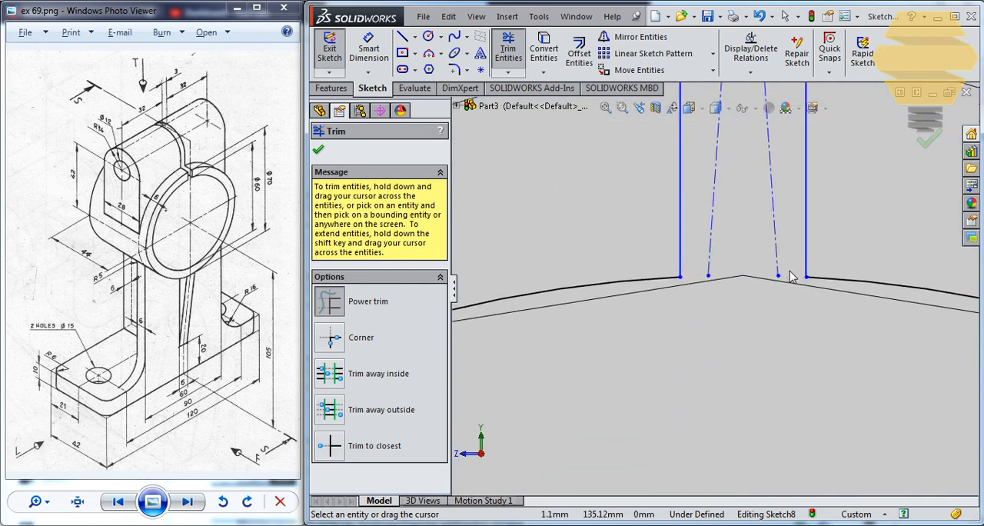
scroll(791, 277, "up", 4)
scroll(788, 270, "up", 5)
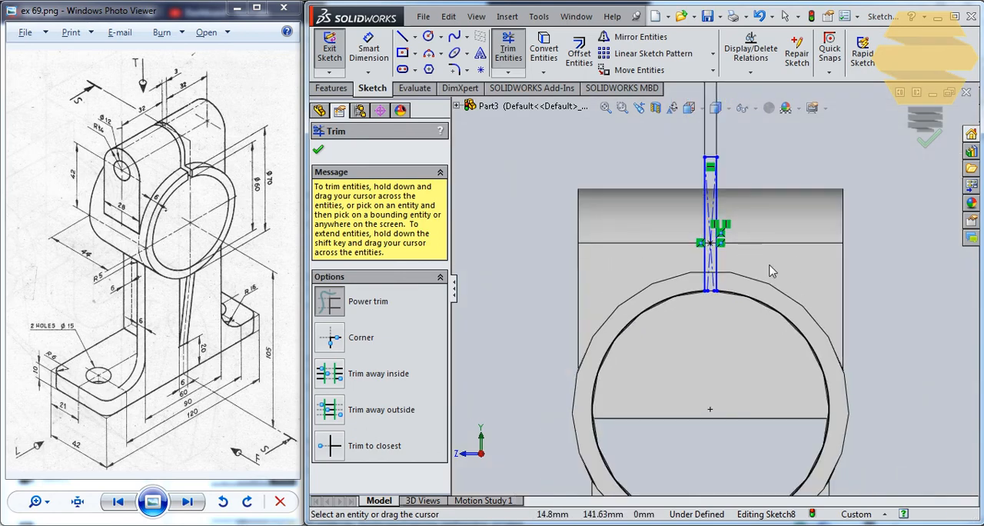
left_click(928, 138)
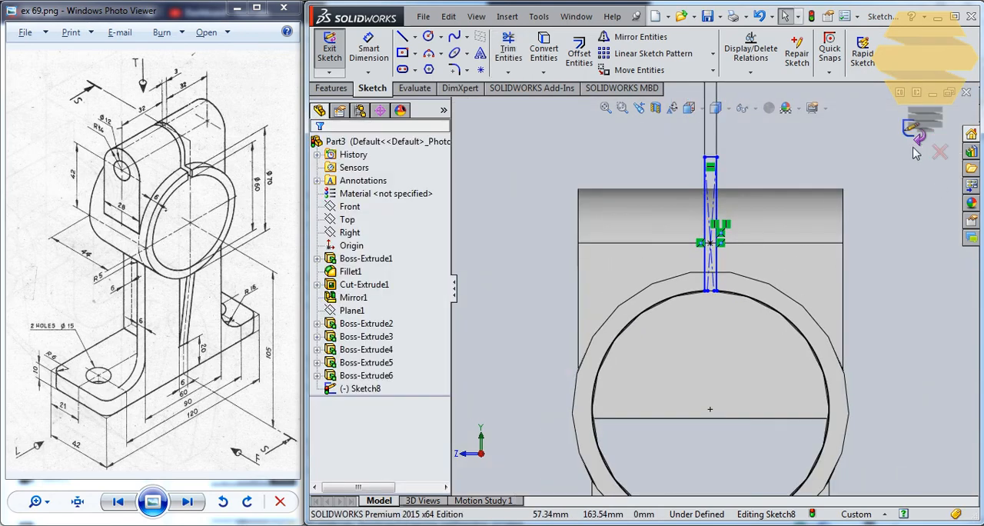
Finish the sketch and cut-extrude the bore and slot profile with the Up To Next end condition
left_click(924, 143)
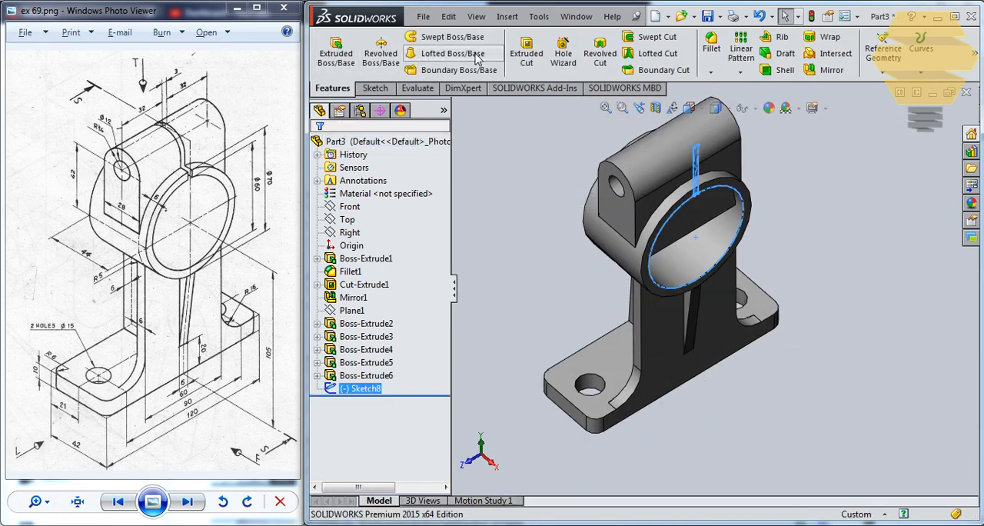
left_click(527, 54)
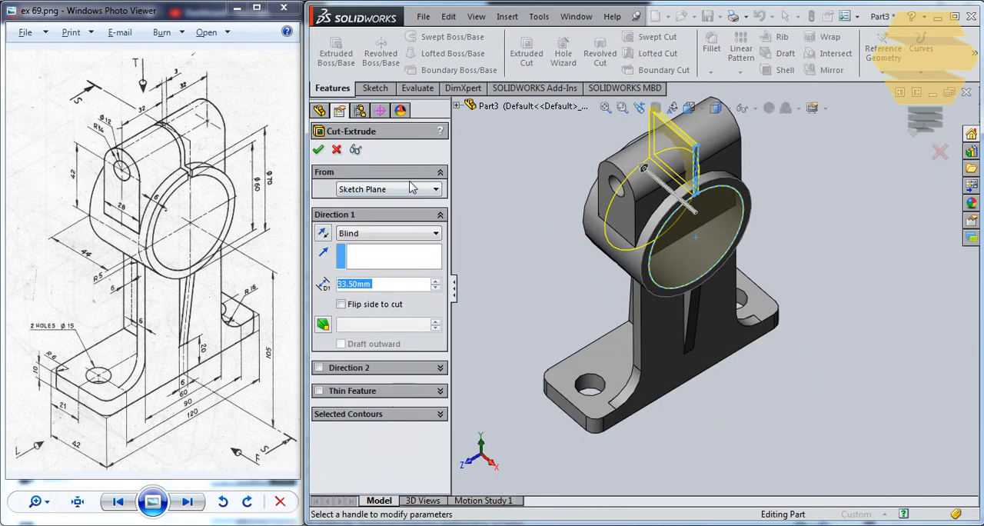
left_click(361, 235)
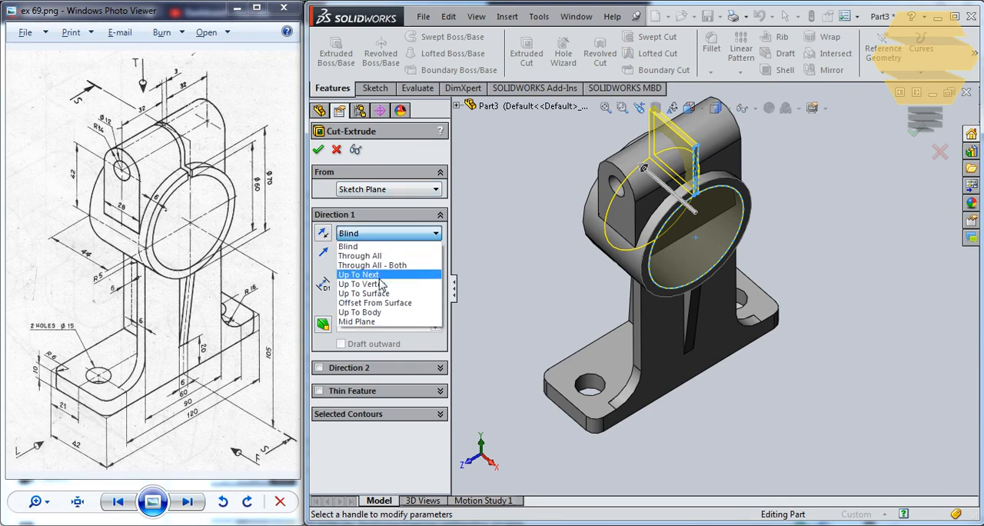
left_click(369, 275)
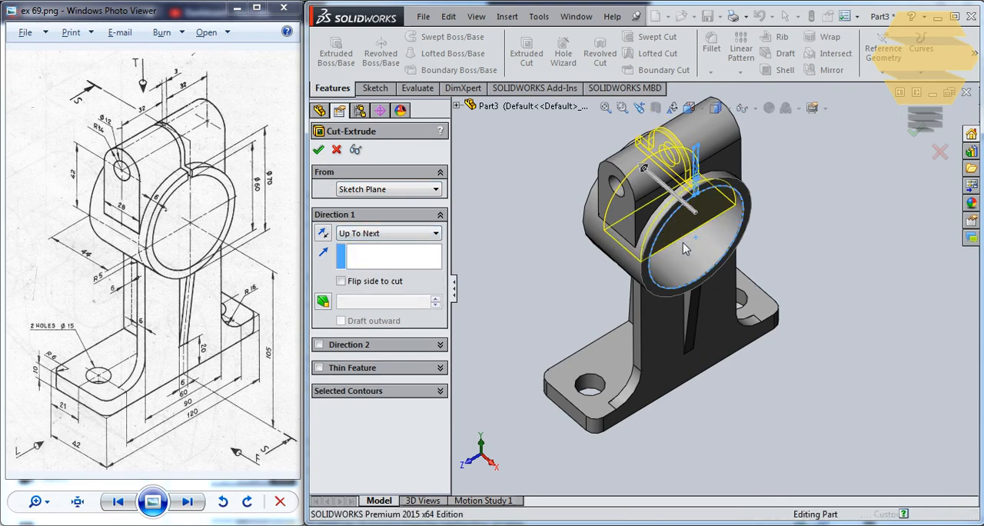
key("Return")
middle_click_drag(634, 222, 776, 226)
left_click(776, 225)
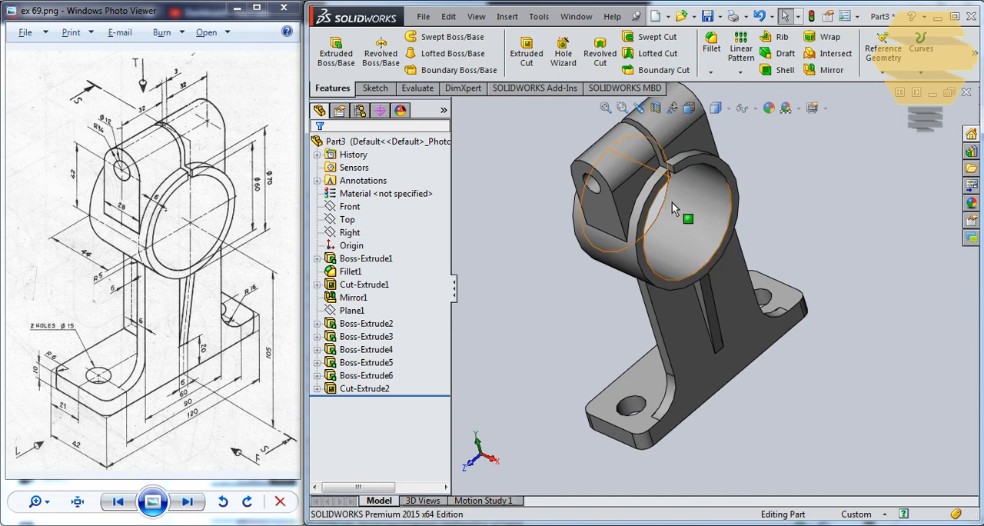
middle_click_drag(666, 202, 697, 210)
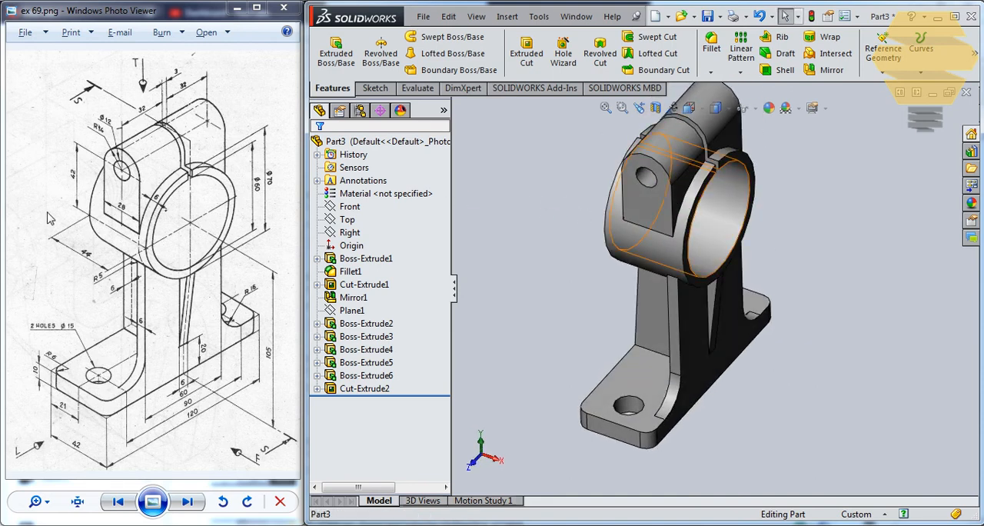